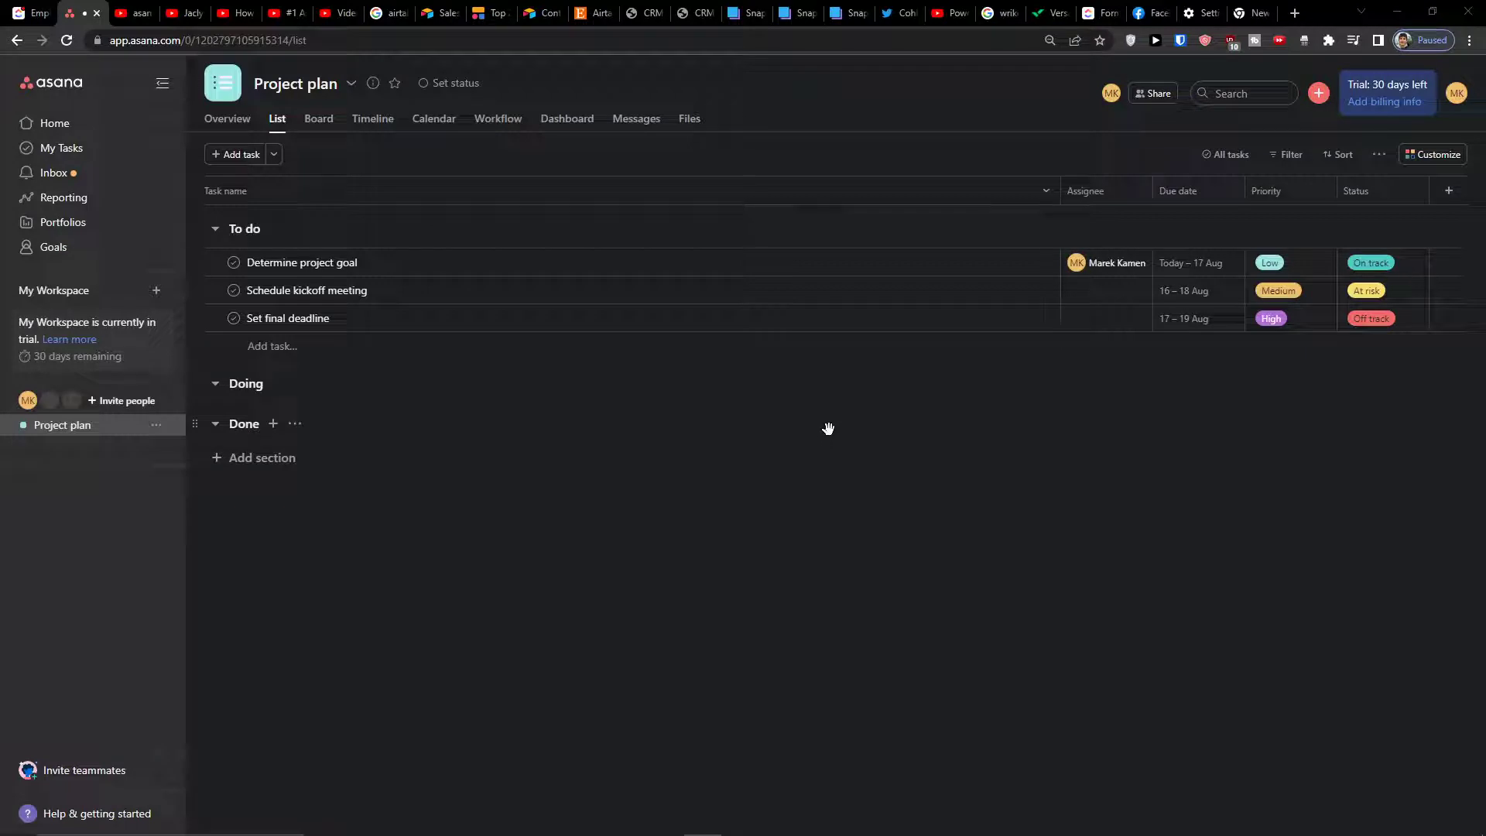
From Customize > Forms, add a new form to the Project plan project
{"action": "left_click", "coordinate": [1434, 156]}
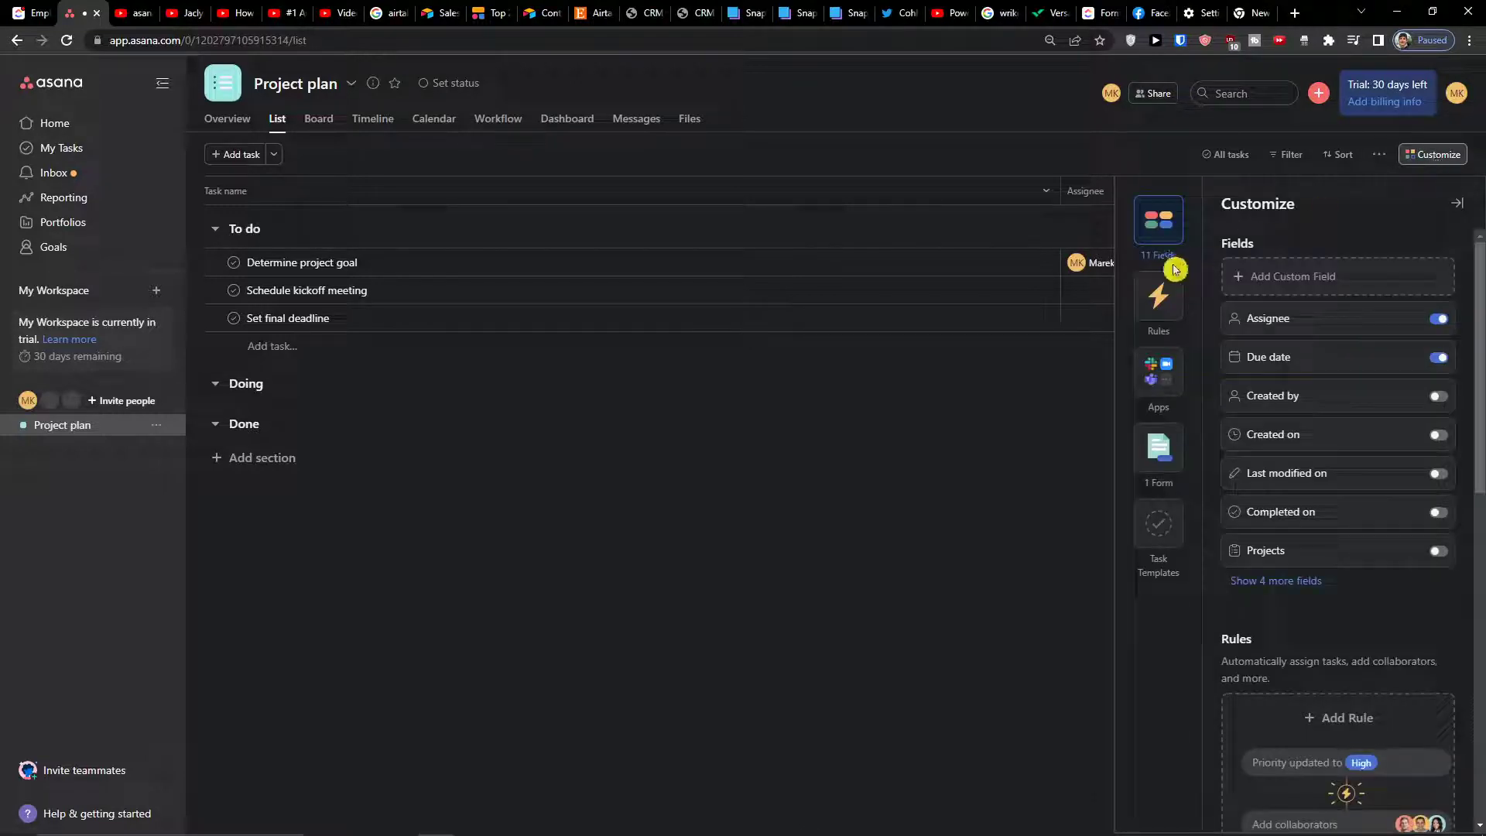
{"action": "left_click", "coordinate": [1158, 448]}
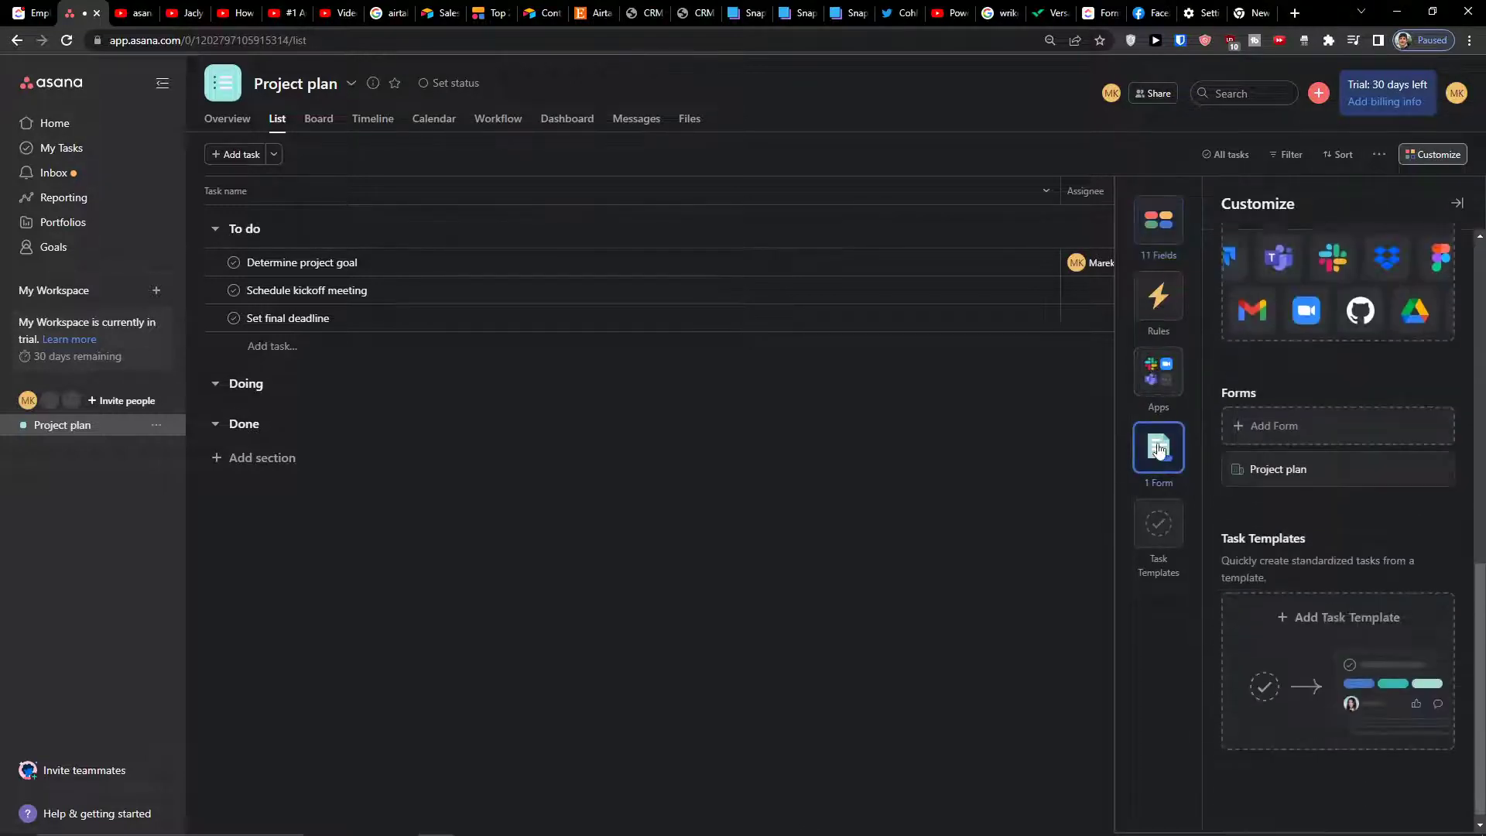
{"action": "left_click", "coordinate": [1292, 423]}
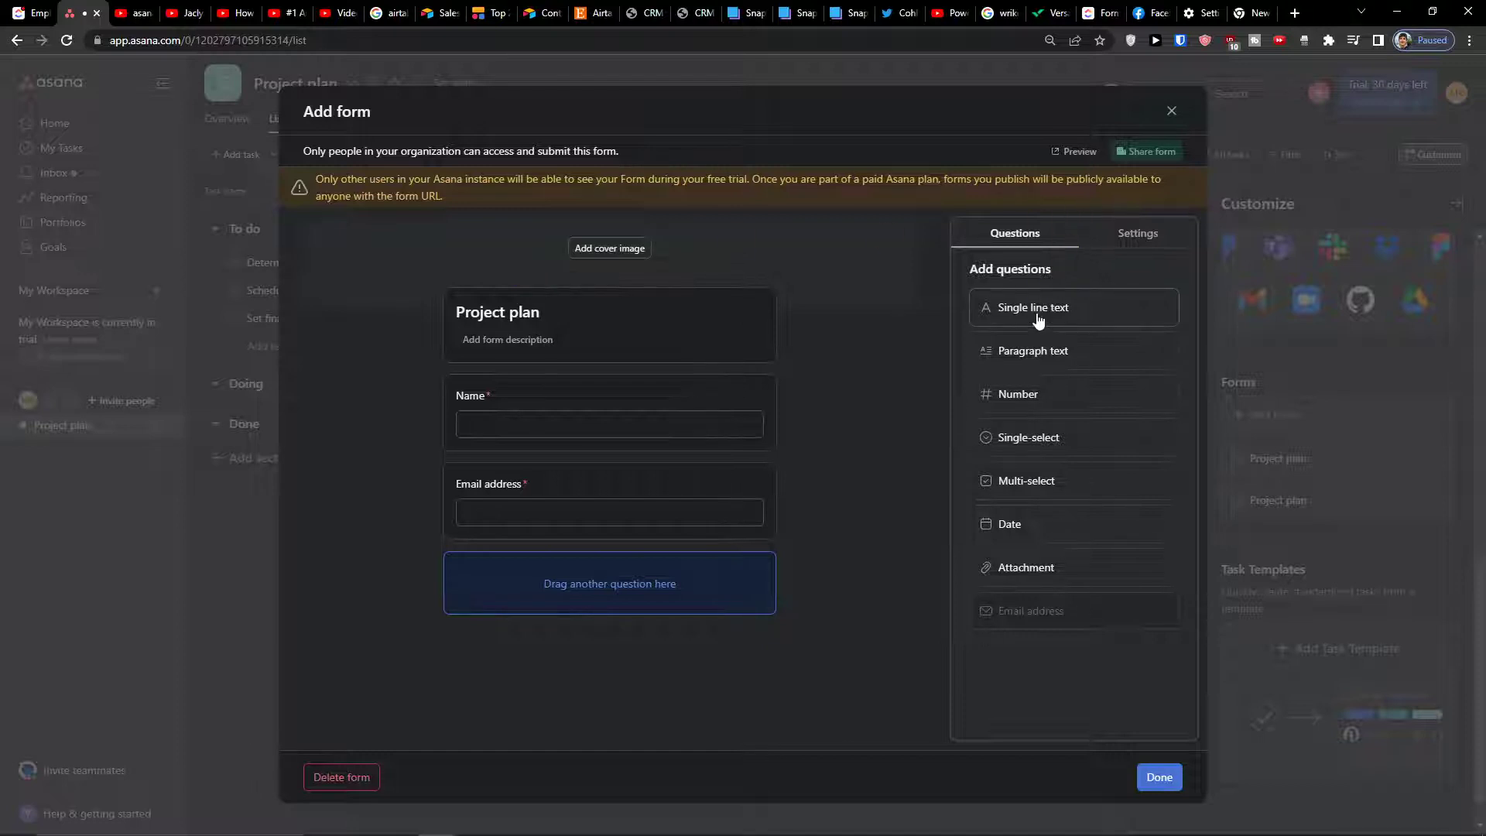
Add a single-line text question titled 'Proffesion', then drop a single-select question below it
{"action": "left_click_drag", "start_coordinate": [1060, 318], "coordinate": [591, 596]}
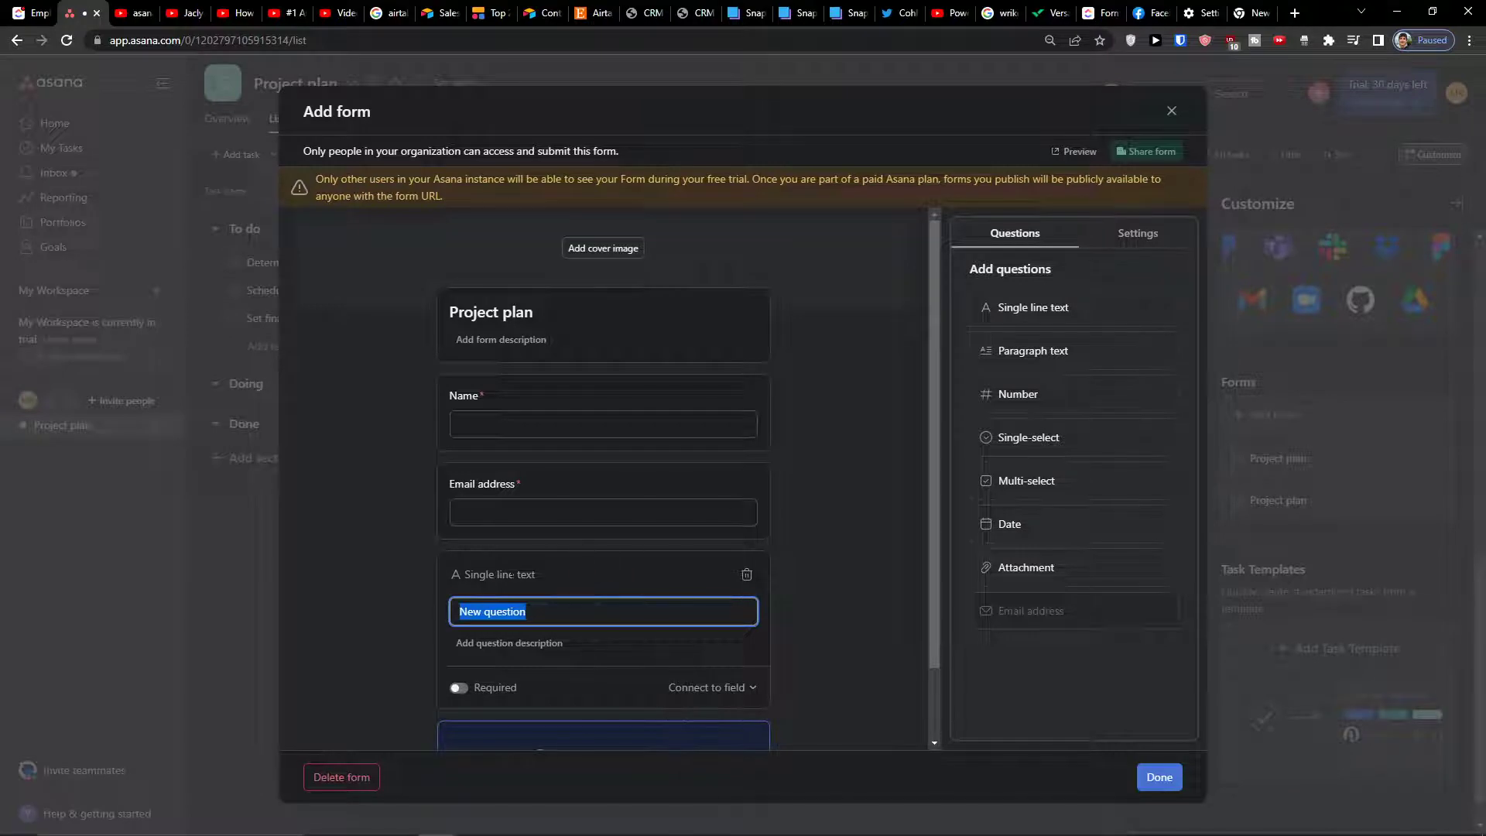
{"action": "left_click", "coordinate": [509, 574]}
{"action": "double_click", "coordinate": [507, 602]}
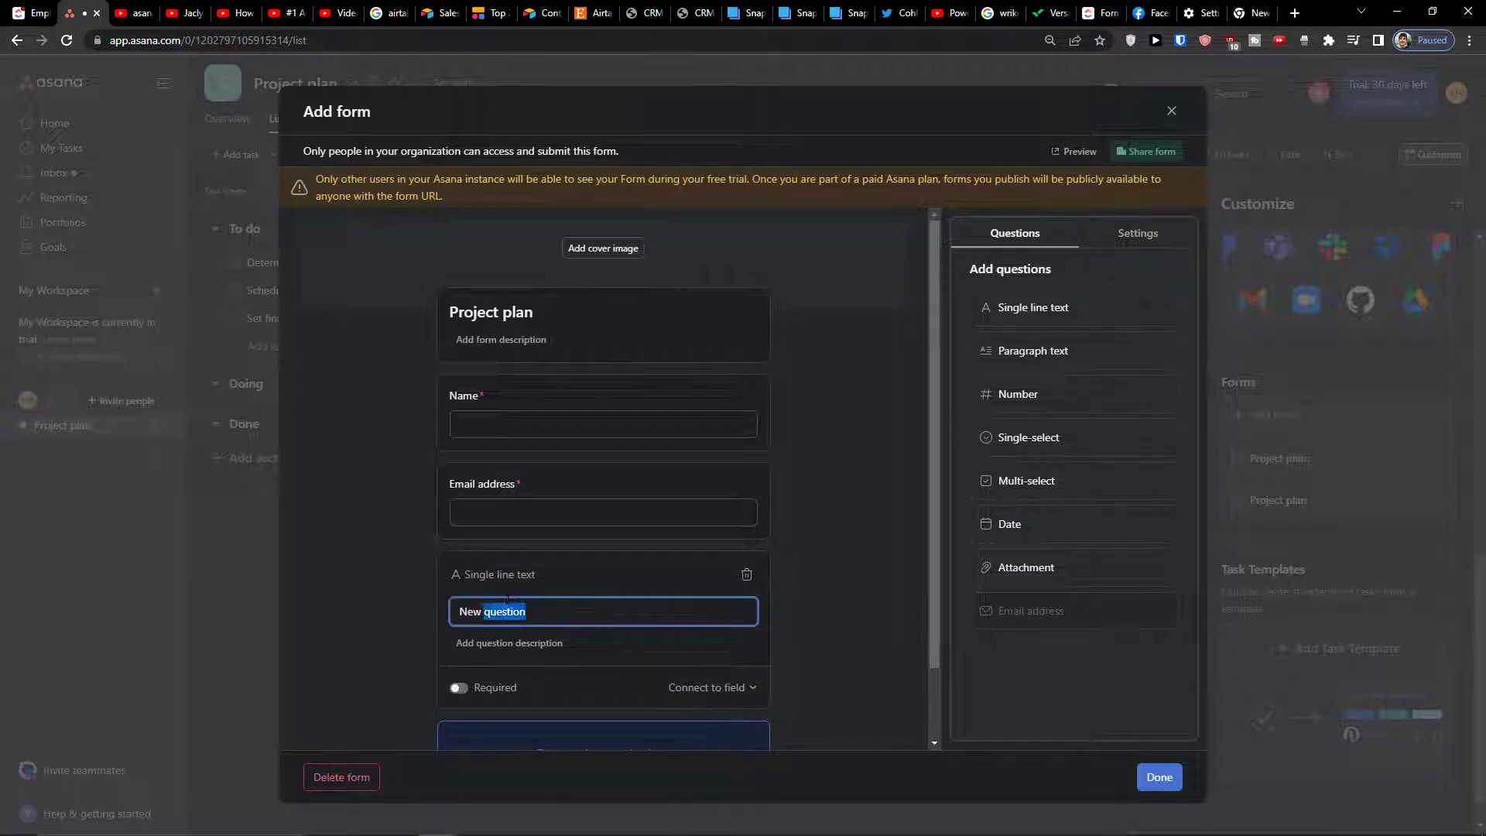
{"action": "left_click", "coordinate": [507, 601]}
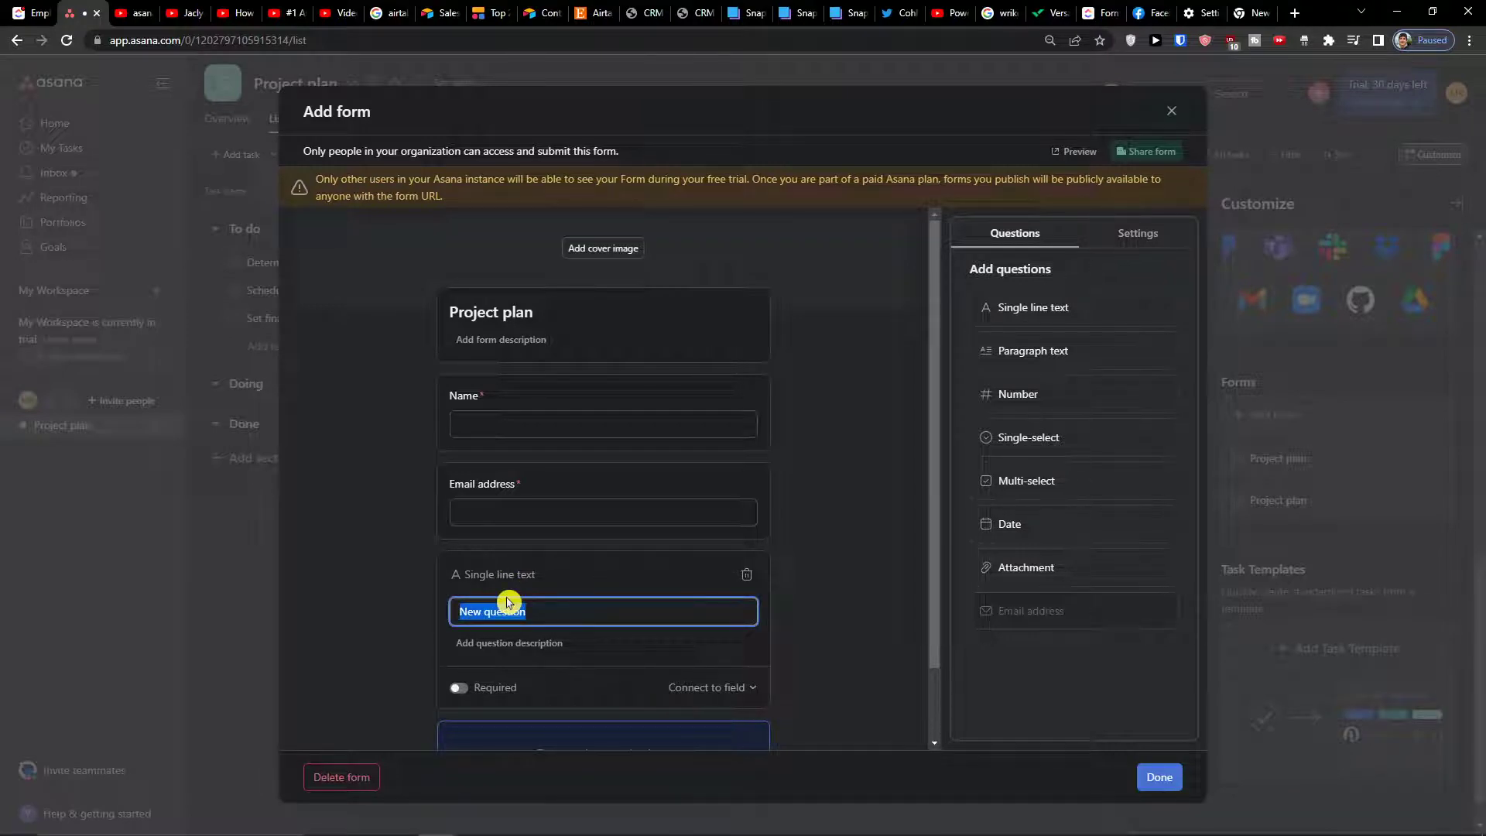
{"action": "type", "text": "Proffesion"}
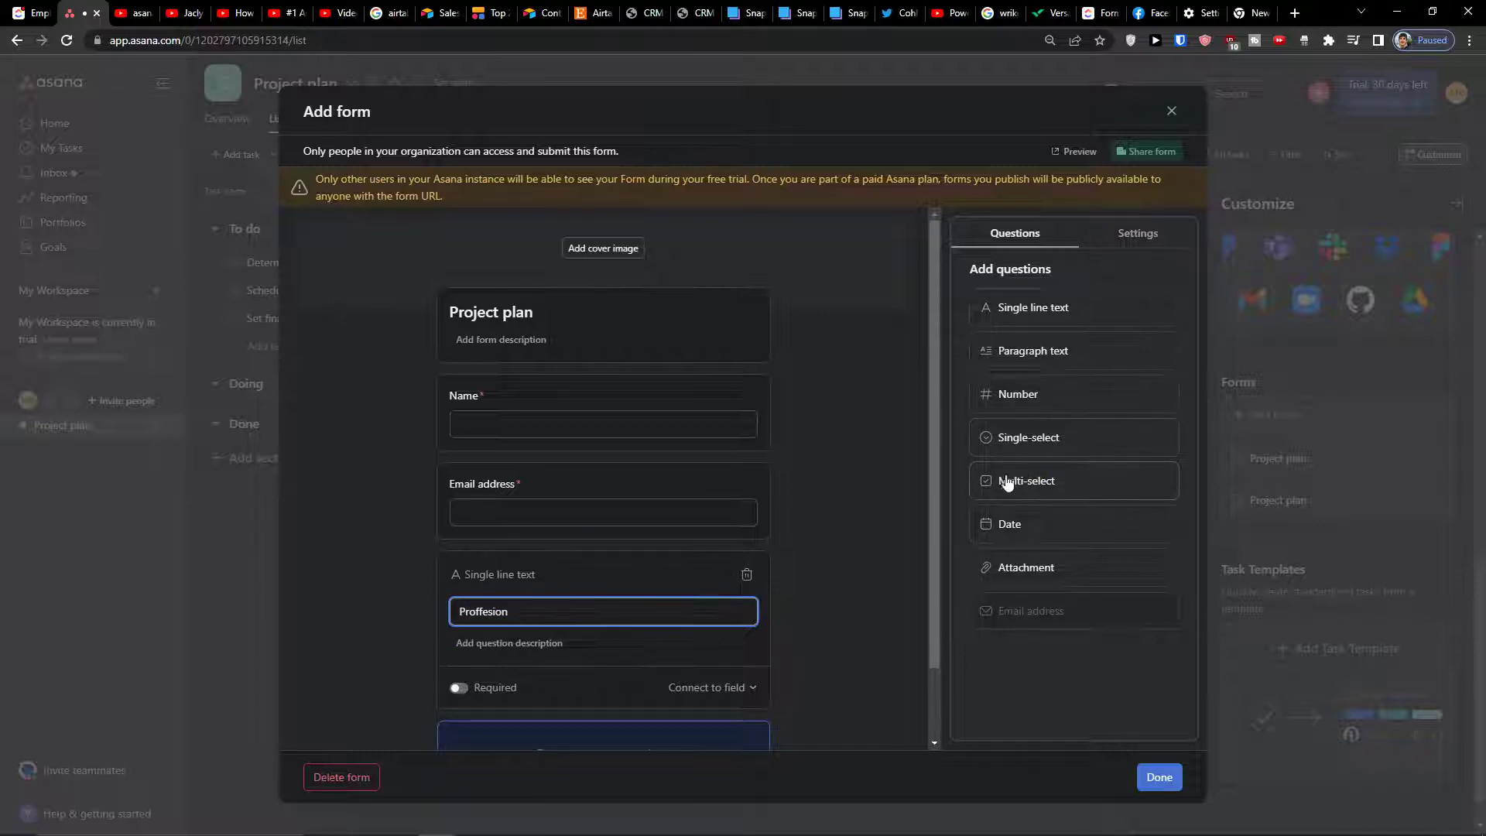
{"action": "left_click_drag", "start_coordinate": [1022, 453], "coordinate": [559, 700]}
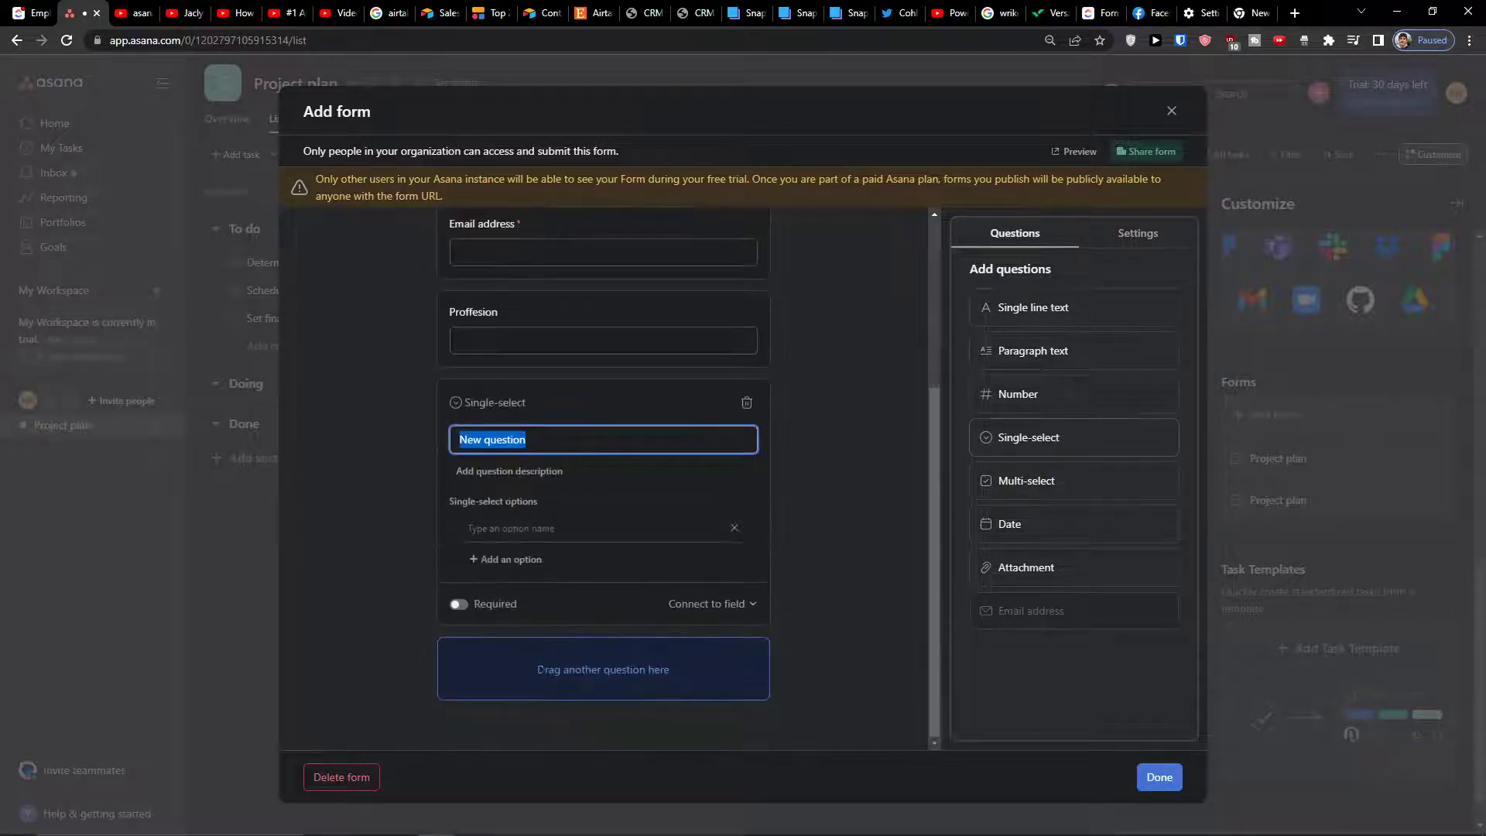
Title the single-select question 'Where do you work?'
{"action": "type", "text": "Wgucg"}
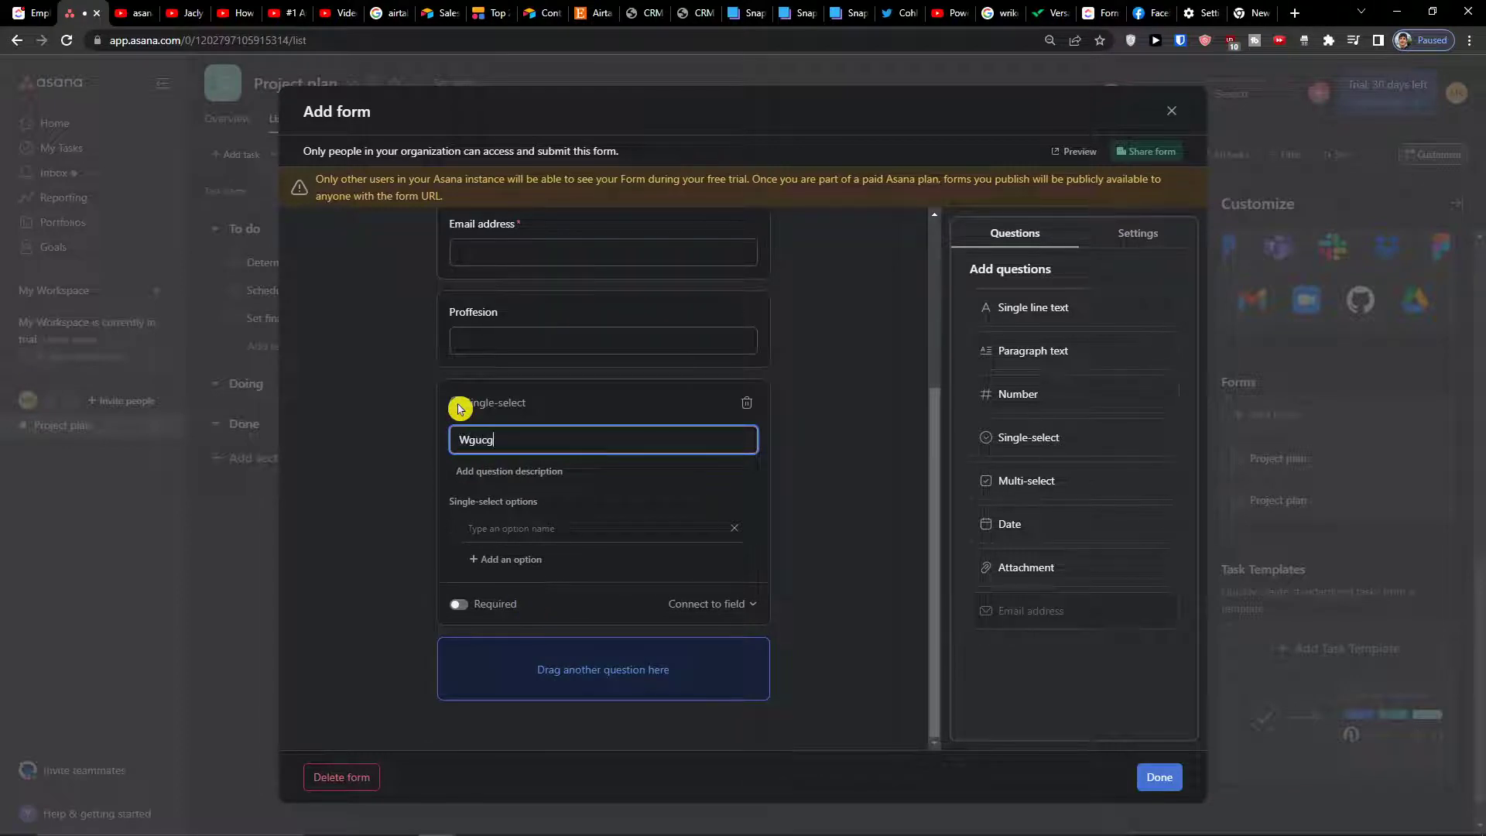
{"action": "key", "text": "BackSpace"}
{"action": "key", "text": "BackSpace"}
{"action": "type", "text": "Where do you work?"}
{"action": "key", "text": "Tab"}
{"action": "key", "text": "Tab"}
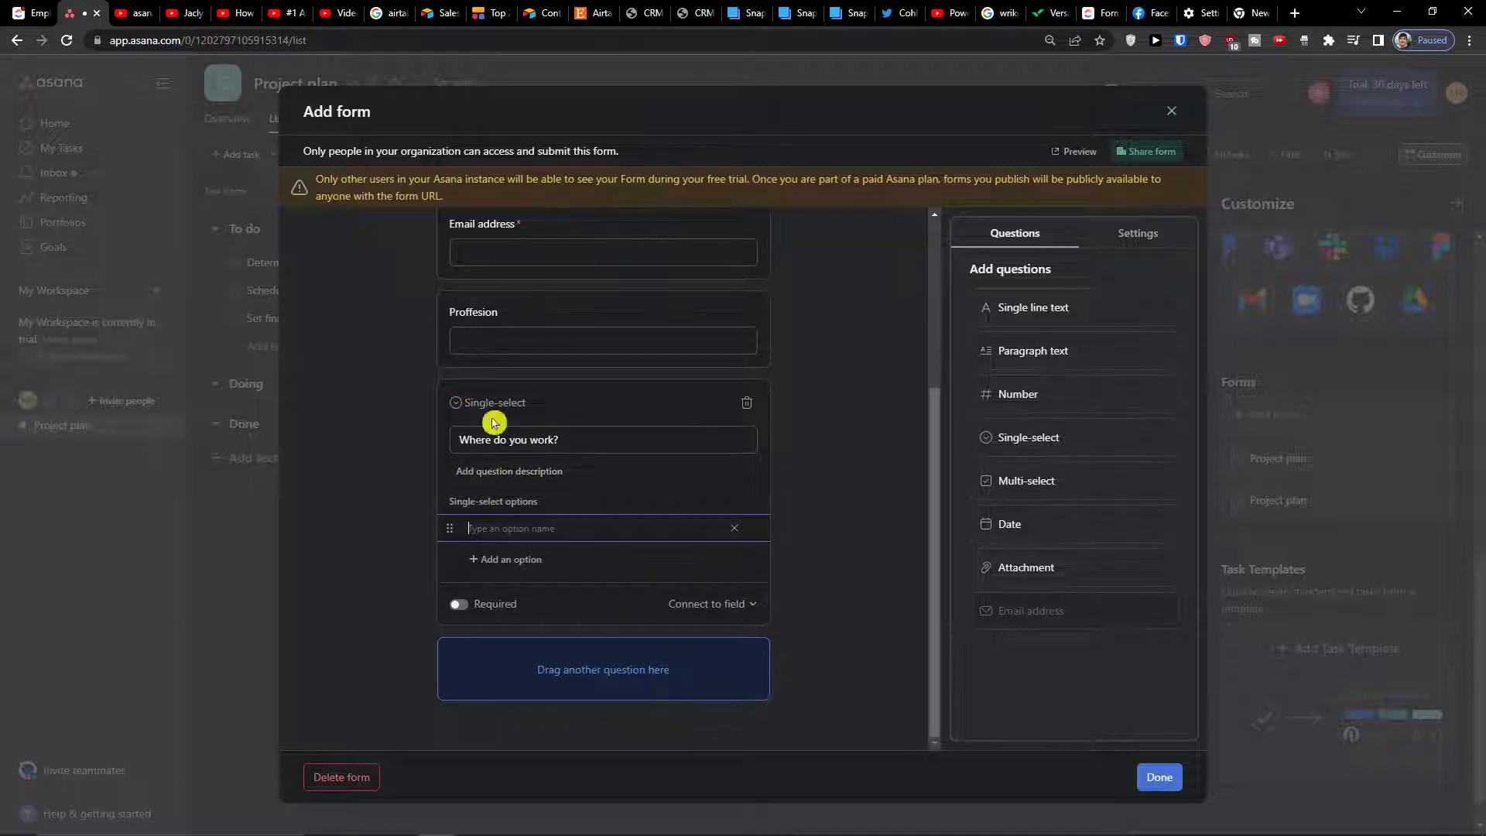
Correct the 'Proffesion' question title to 'Profession'
{"action": "left_click", "coordinate": [456, 312]}
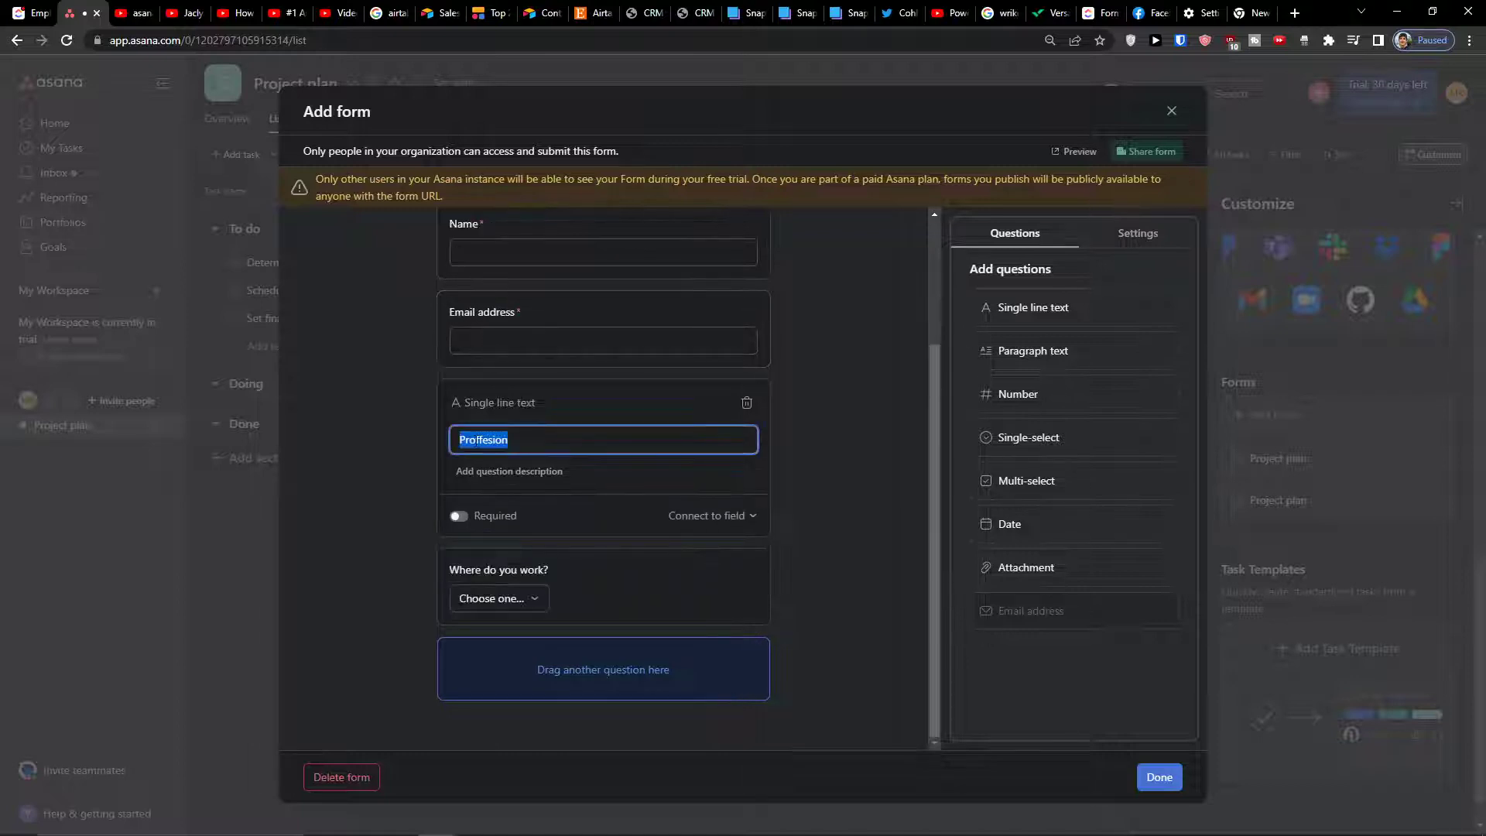
{"action": "left_click", "coordinate": [479, 440]}
{"action": "left_click", "coordinate": [826, 452]}
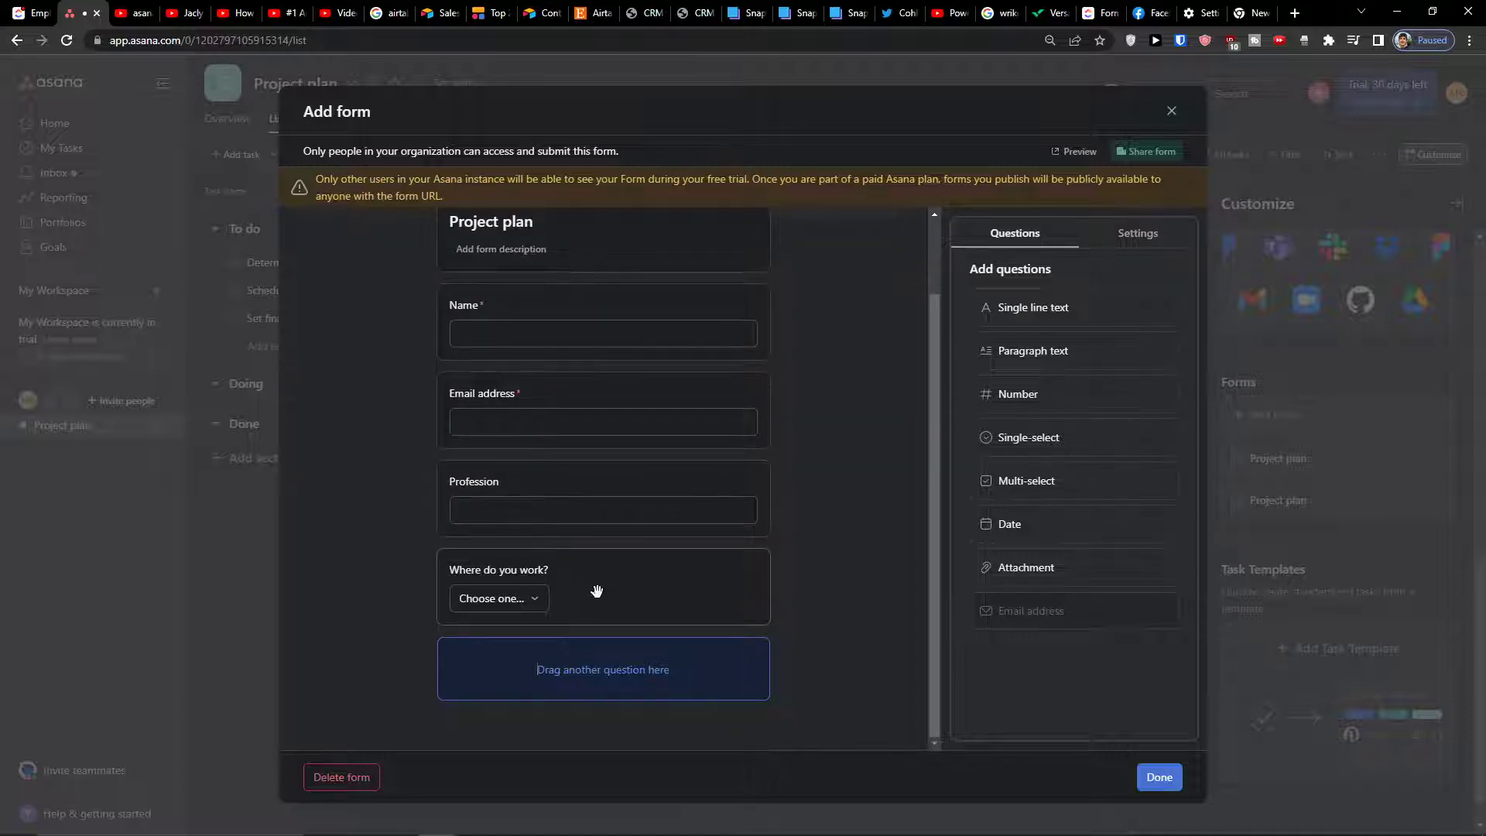
Give 'Where do you work?' the answer options IT, Marketing and Finance
{"action": "left_click", "coordinate": [570, 585]}
{"action": "left_click", "coordinate": [527, 616]}
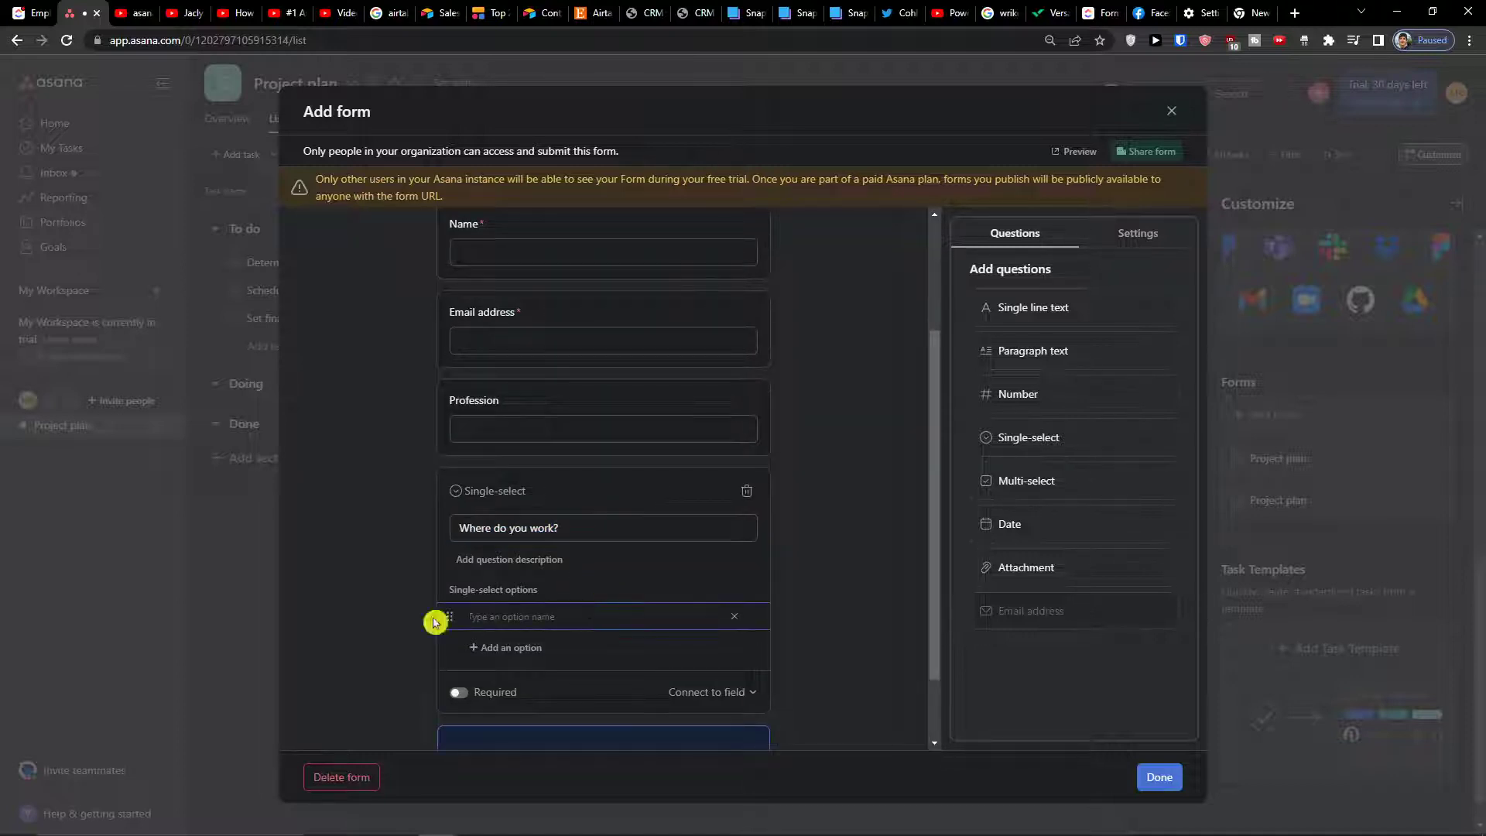
{"action": "scroll", "coordinate": [431, 617], "scroll_direction": "down", "scroll_amount": 1}
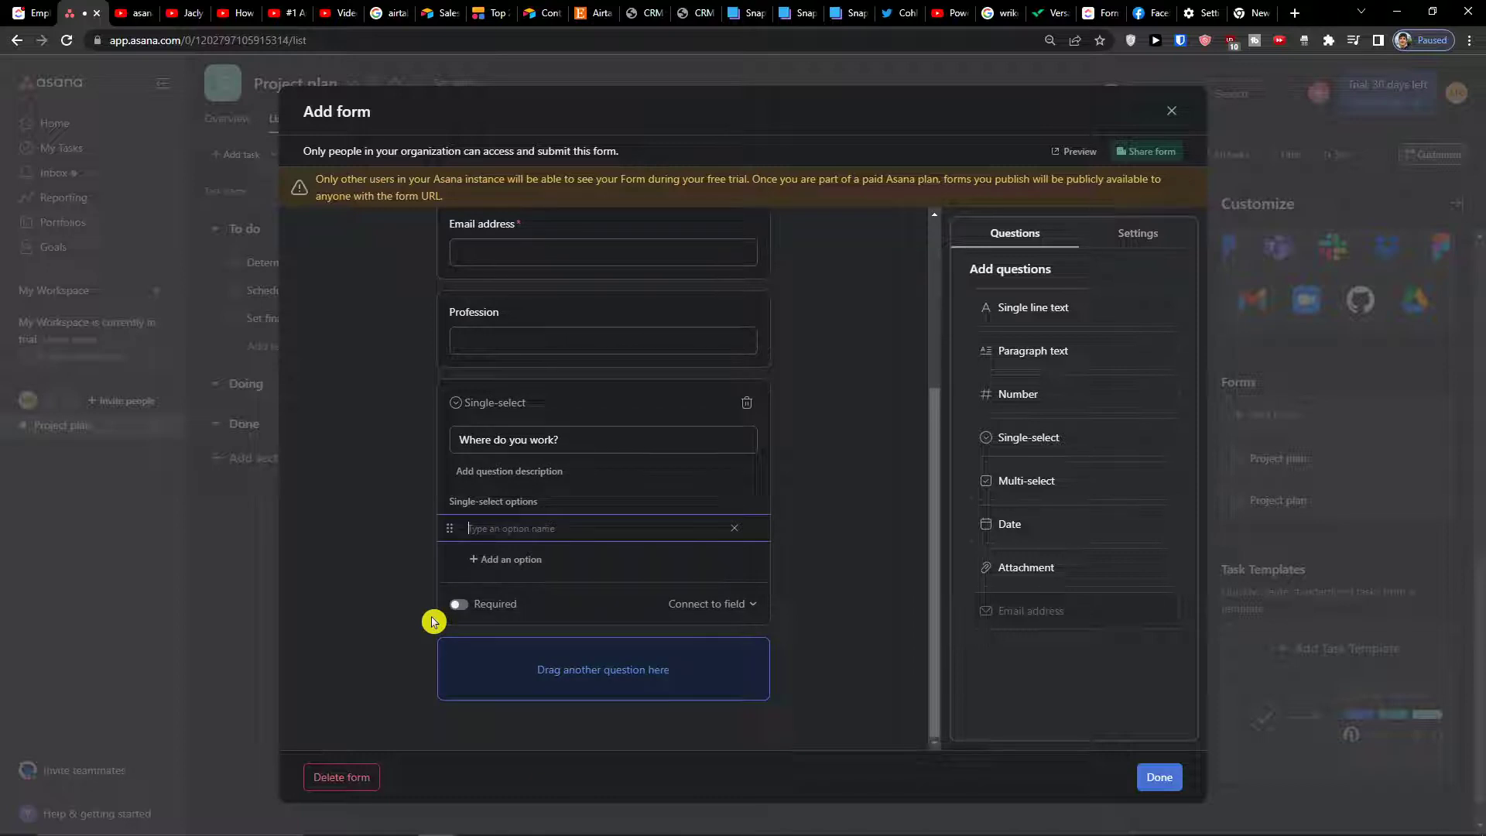
{"action": "key", "text": "Return"}
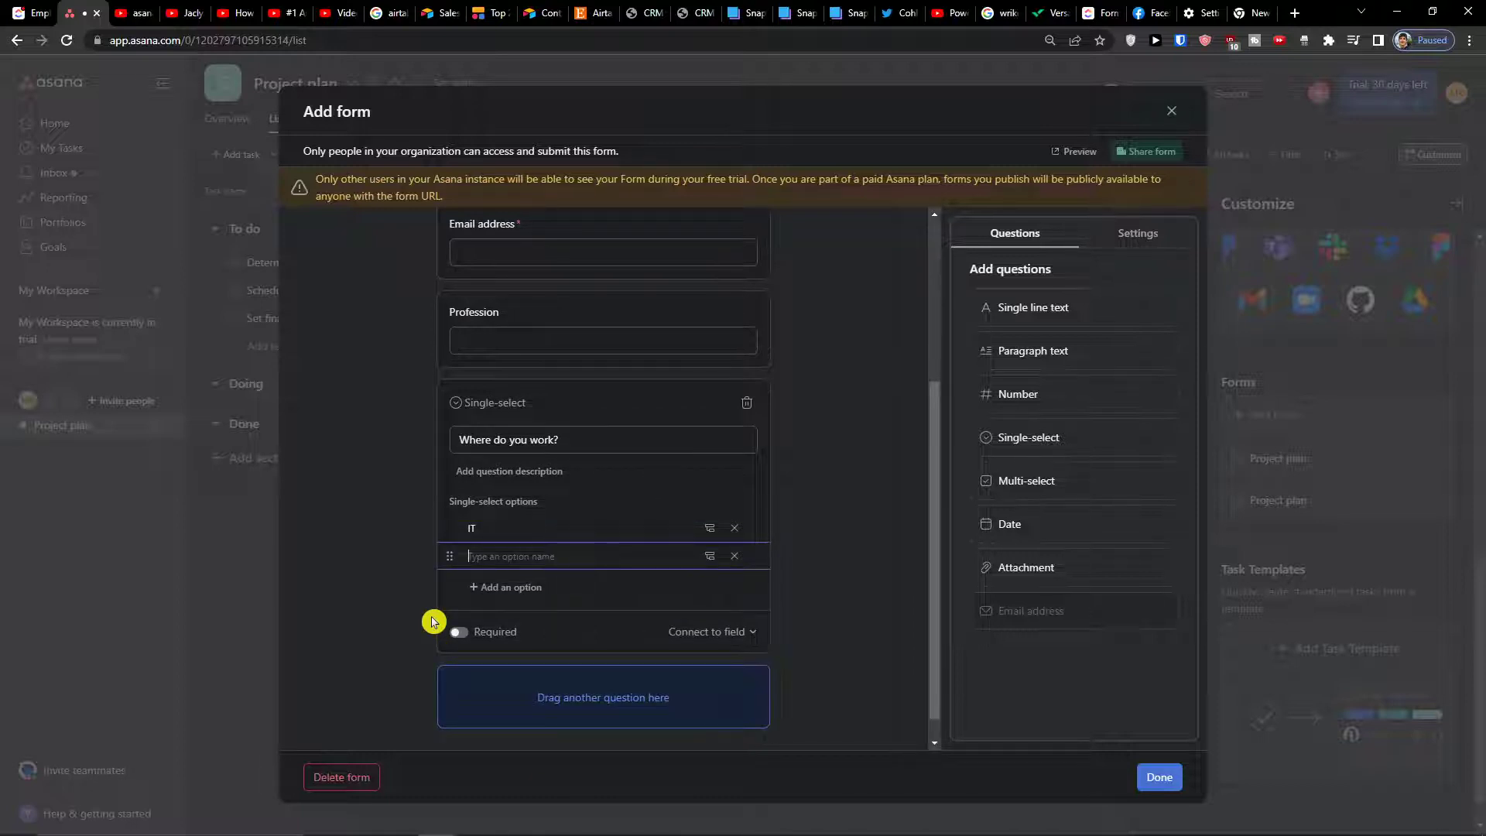
{"action": "type", "text": "Marketing"}
{"action": "key", "text": "Return"}
{"action": "type", "text": "Finance"}
{"action": "key", "text": "Return"}
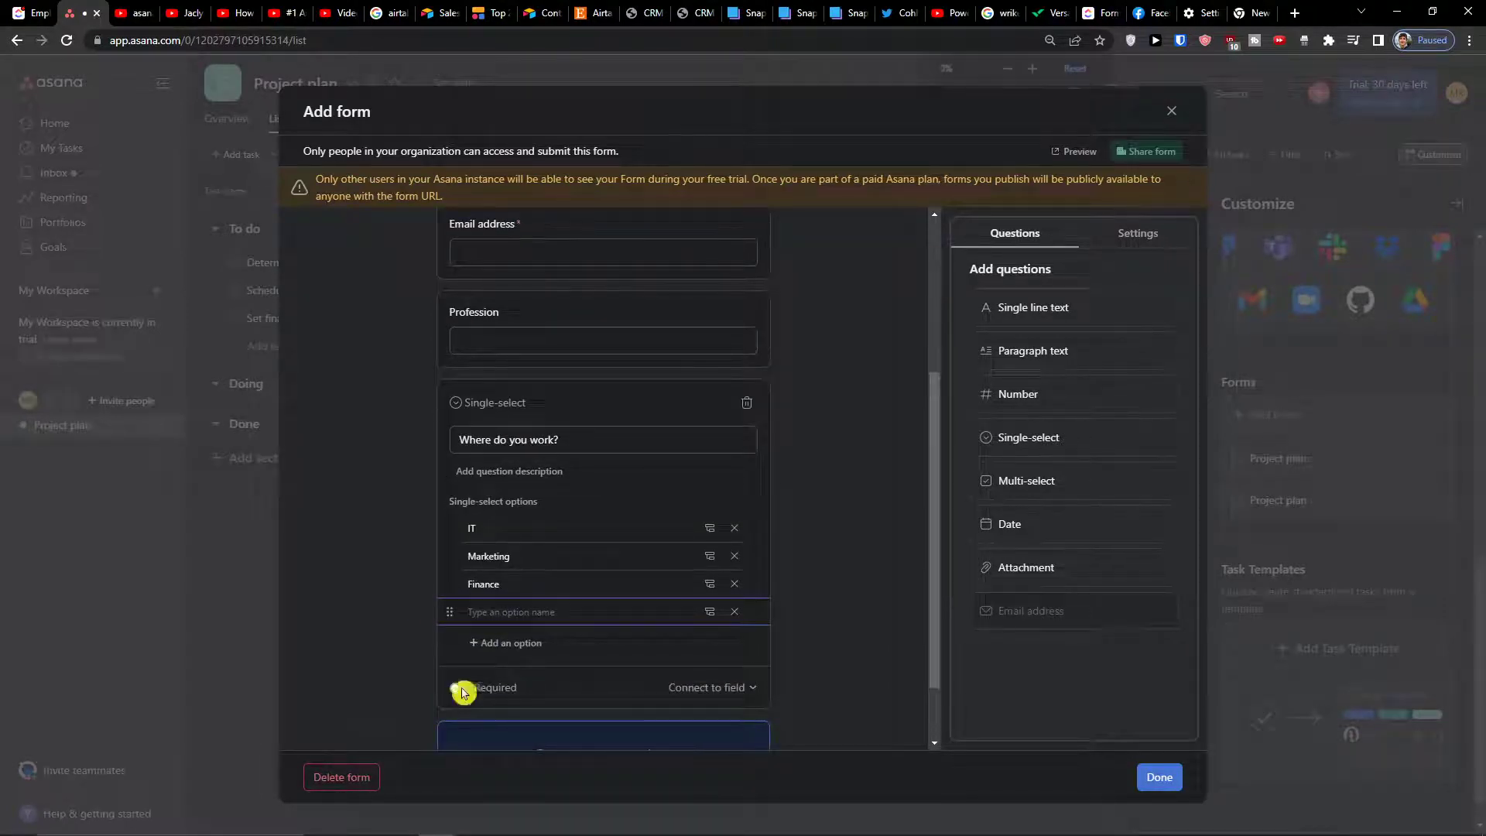
{"action": "key", "text": "ctrl+plus"}
Browse the connectable fields for the Email address and Profession questions without creating one
{"action": "left_click", "coordinate": [694, 582]}
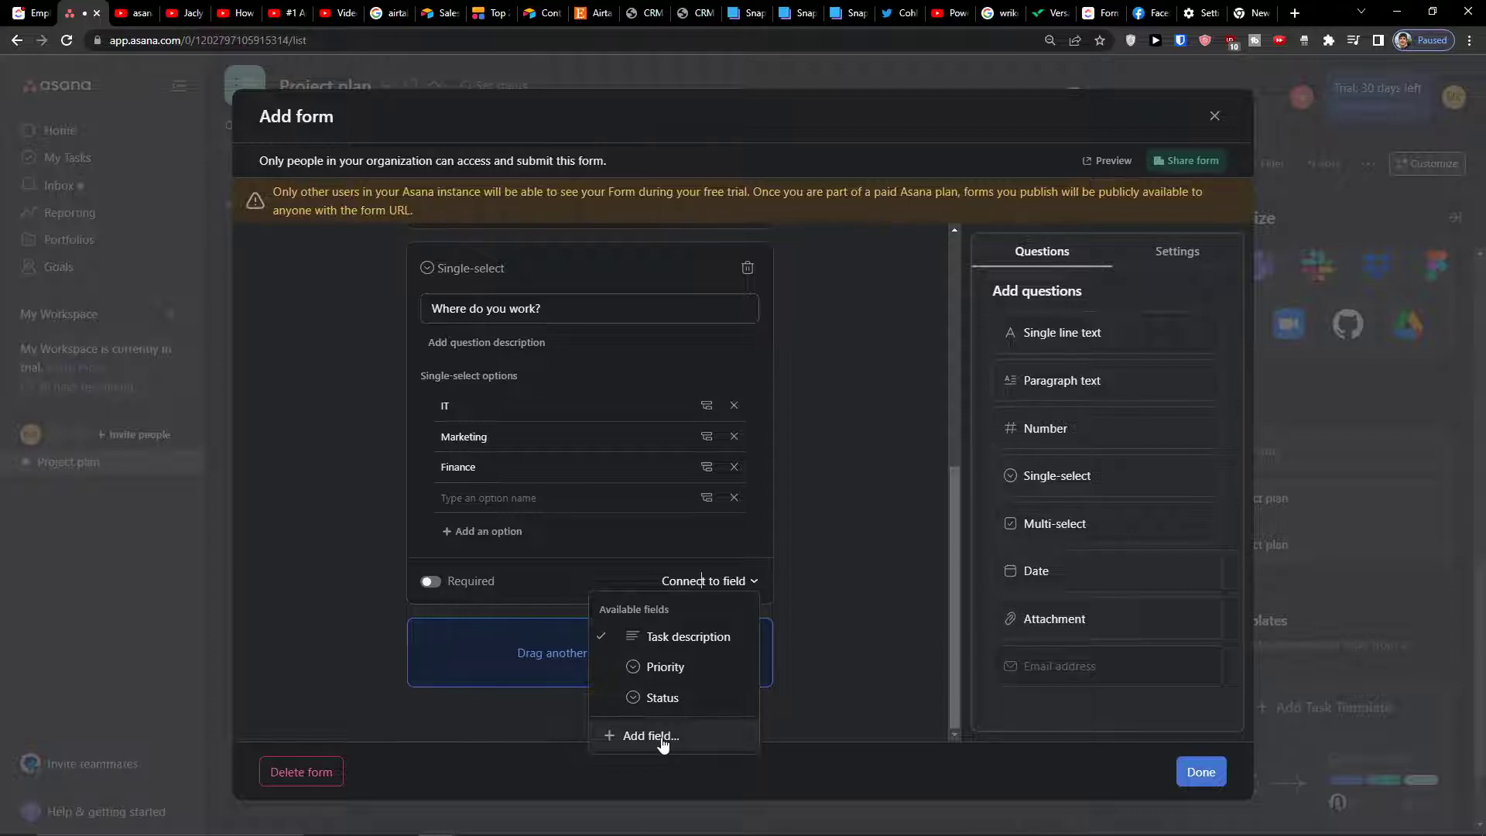
{"action": "left_click", "coordinate": [663, 739]}
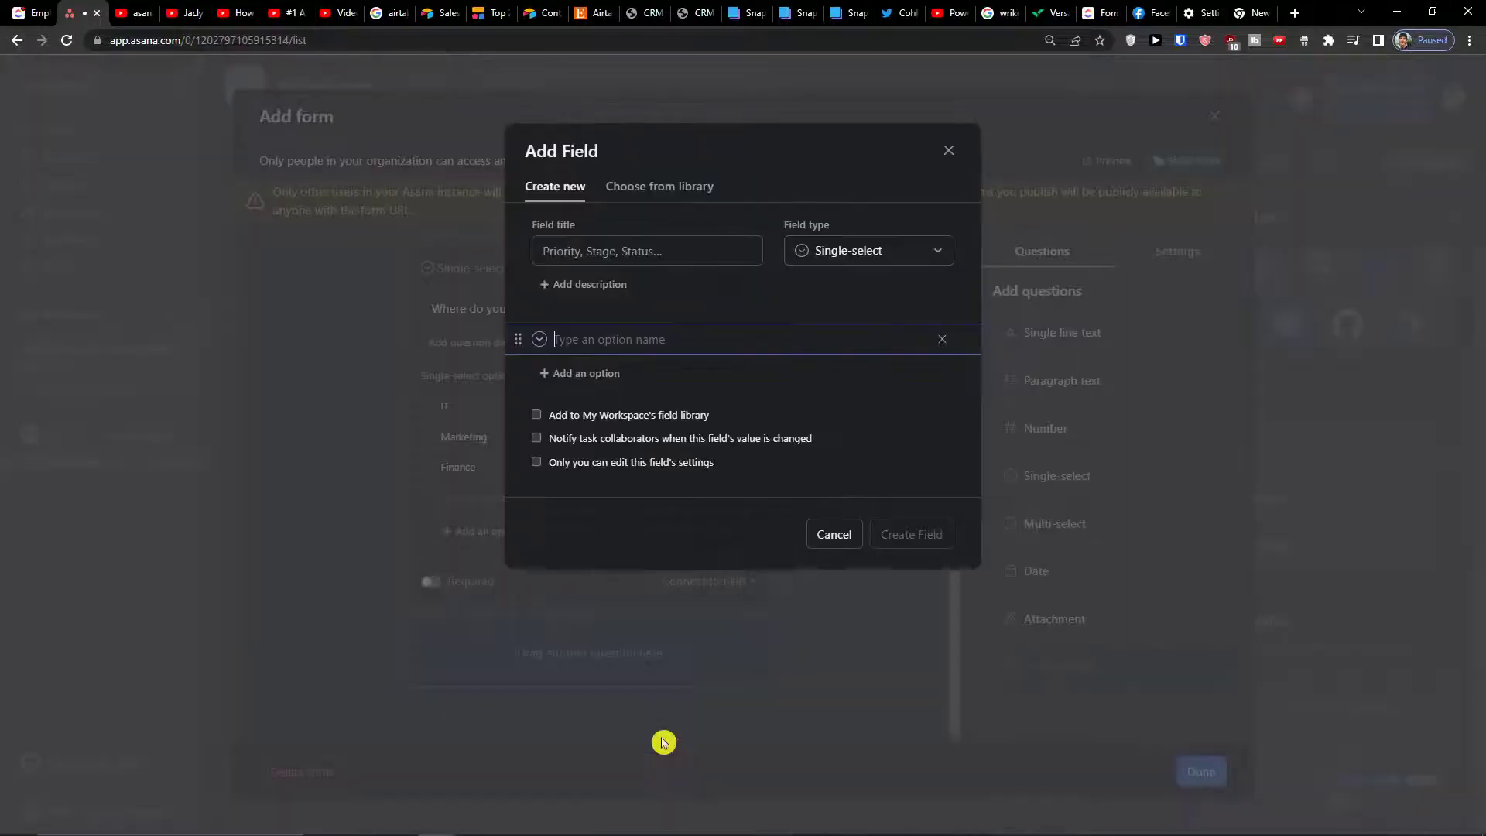
{"action": "left_click", "coordinate": [834, 536]}
{"action": "scroll", "coordinate": [638, 592], "scroll_direction": "up", "scroll_amount": 5}
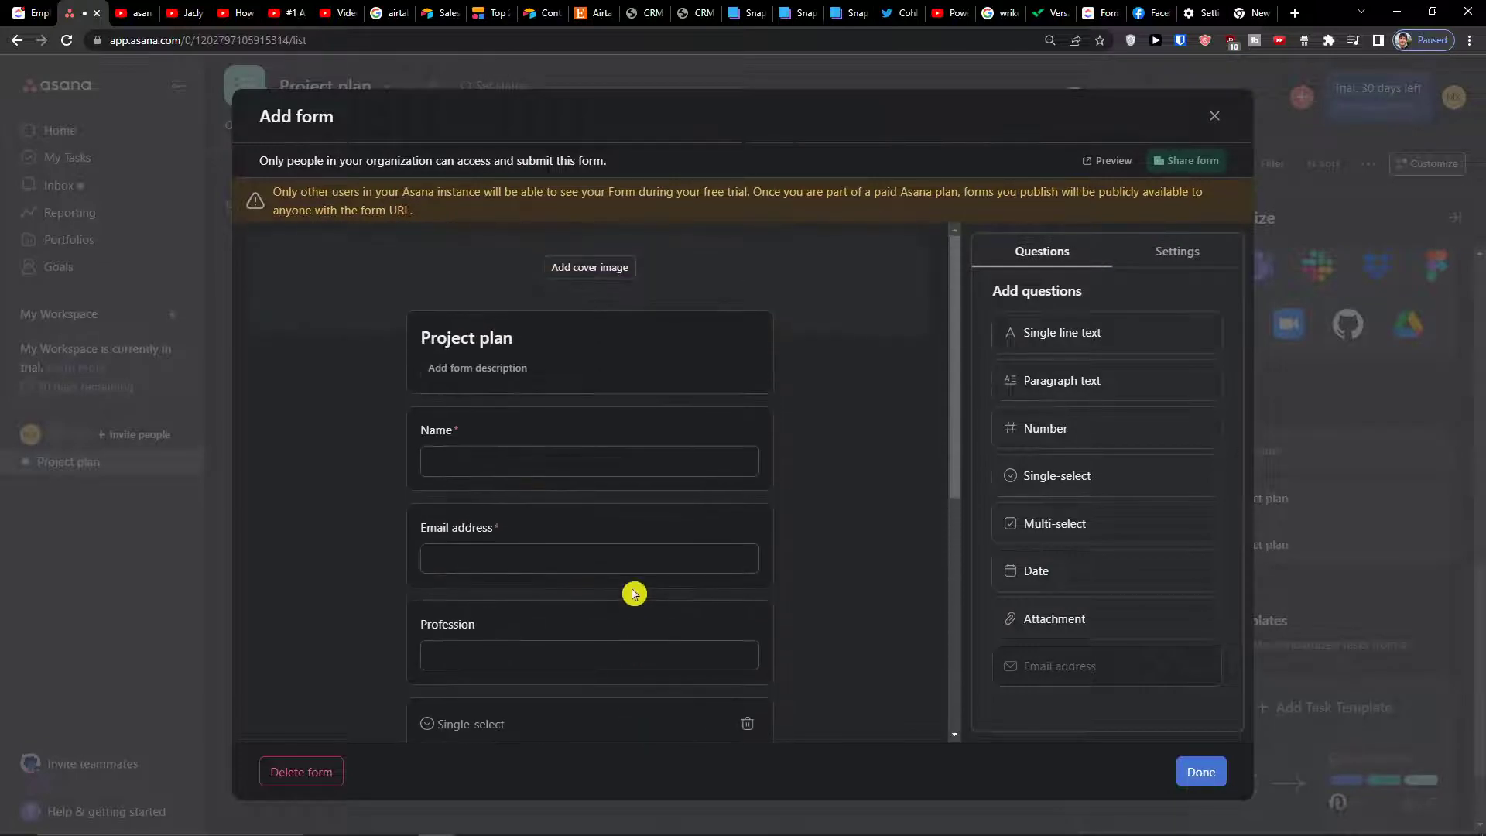
{"action": "left_click", "coordinate": [634, 599]}
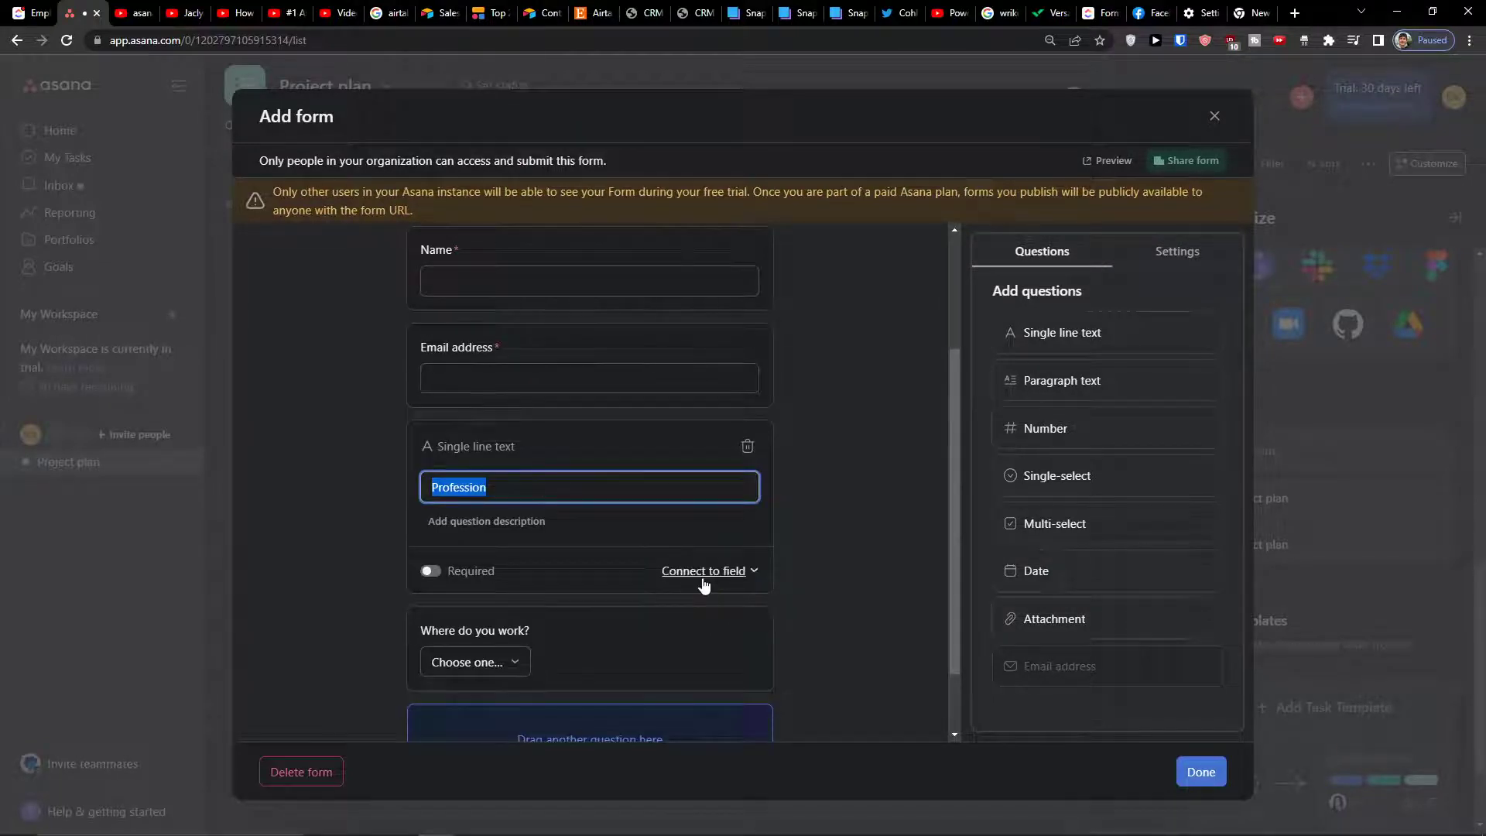
{"action": "left_click", "coordinate": [704, 581]}
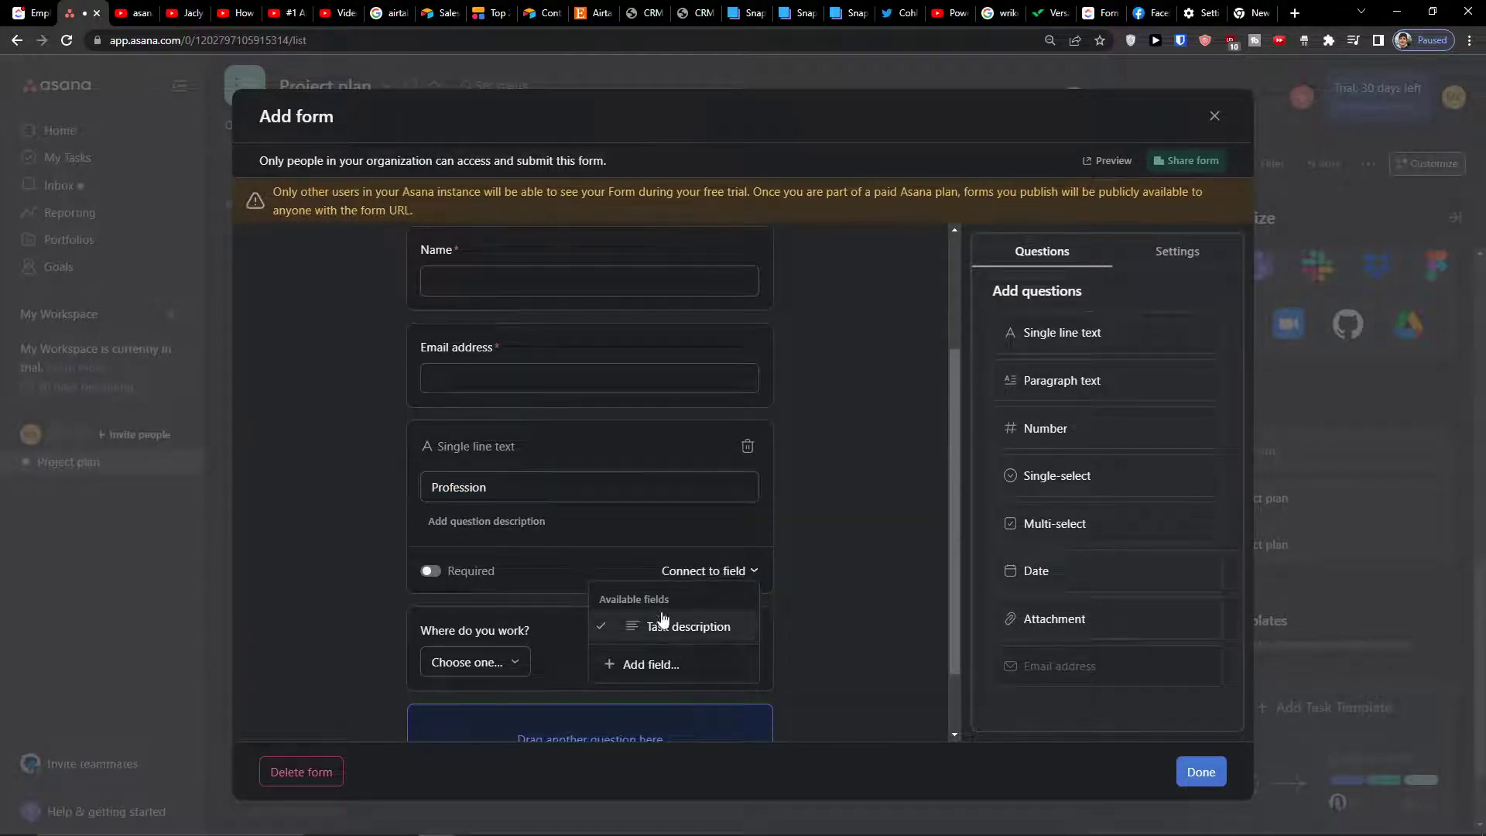
{"action": "left_click", "coordinate": [766, 624]}
{"action": "left_click", "coordinate": [734, 572]}
Select the Email address question and show its Connect to field list
{"action": "left_click", "coordinate": [805, 573]}
{"action": "scroll", "coordinate": [703, 551], "scroll_direction": "up", "scroll_amount": 2}
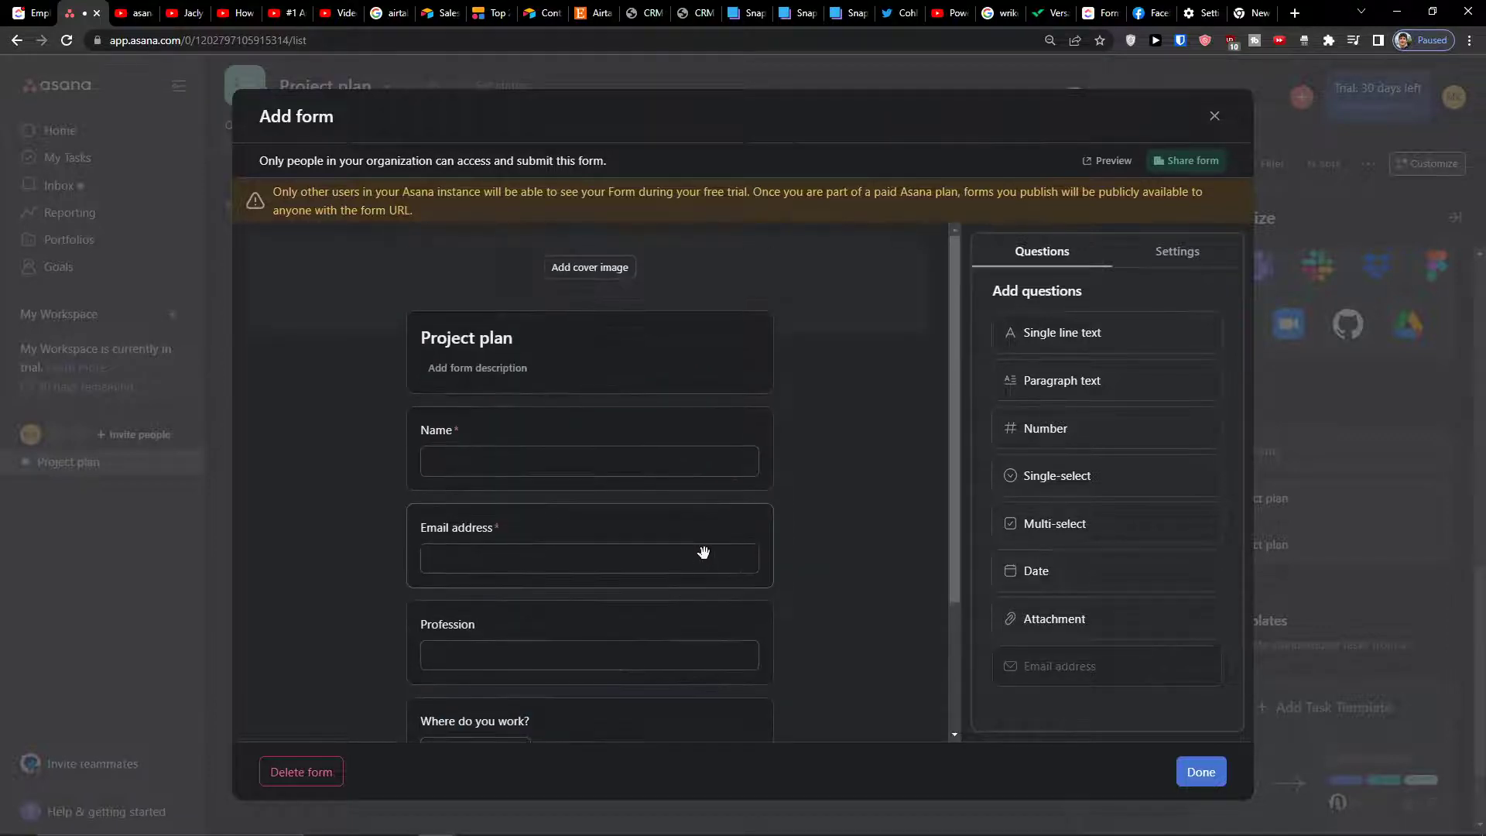
{"action": "left_click", "coordinate": [702, 550]}
{"action": "left_click", "coordinate": [699, 645]}
{"action": "left_click", "coordinate": [685, 653]}
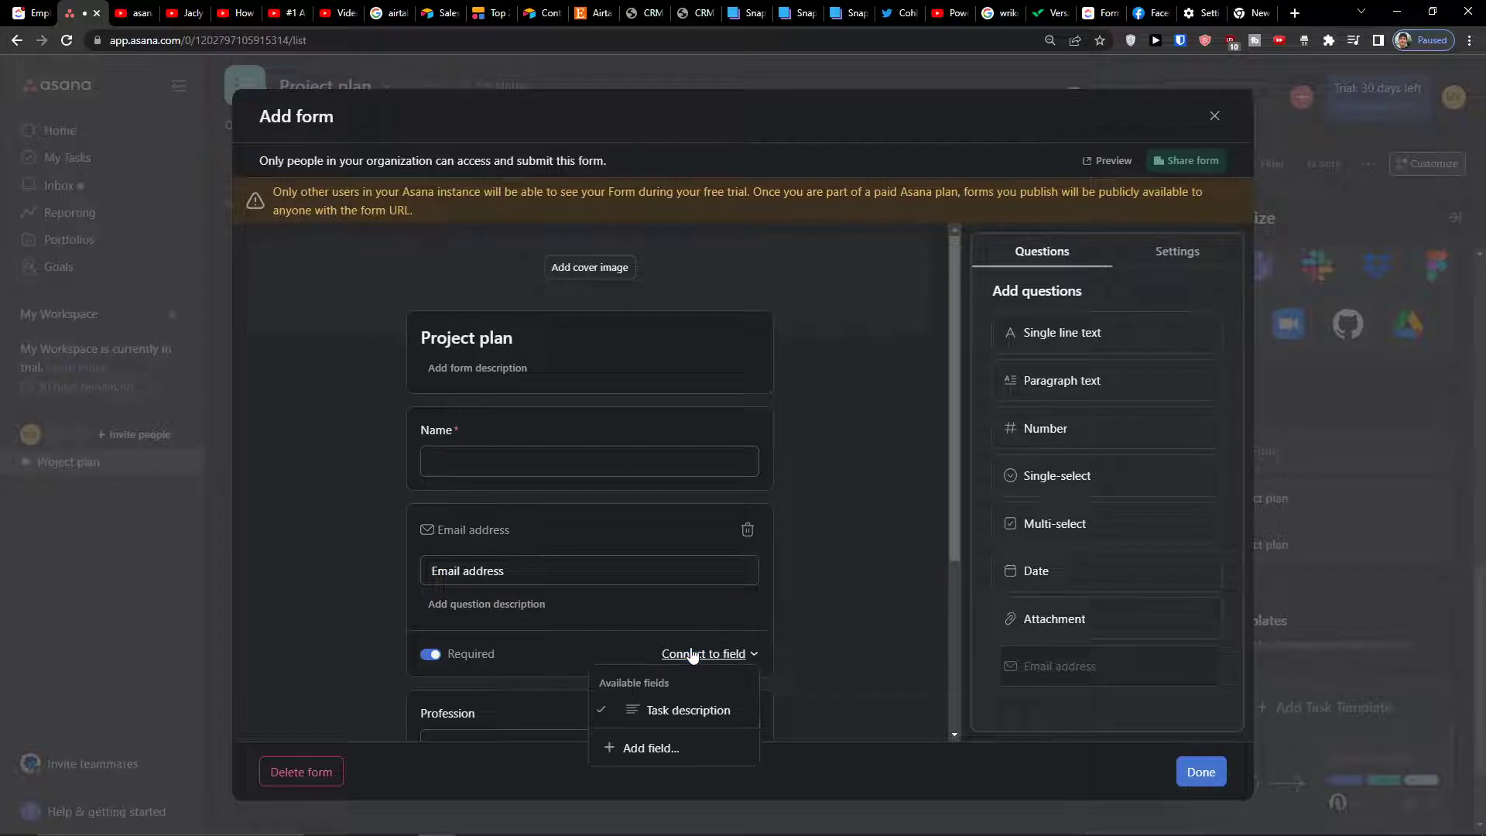
{"action": "left_click", "coordinate": [806, 636]}
{"action": "left_click", "coordinate": [663, 564]}
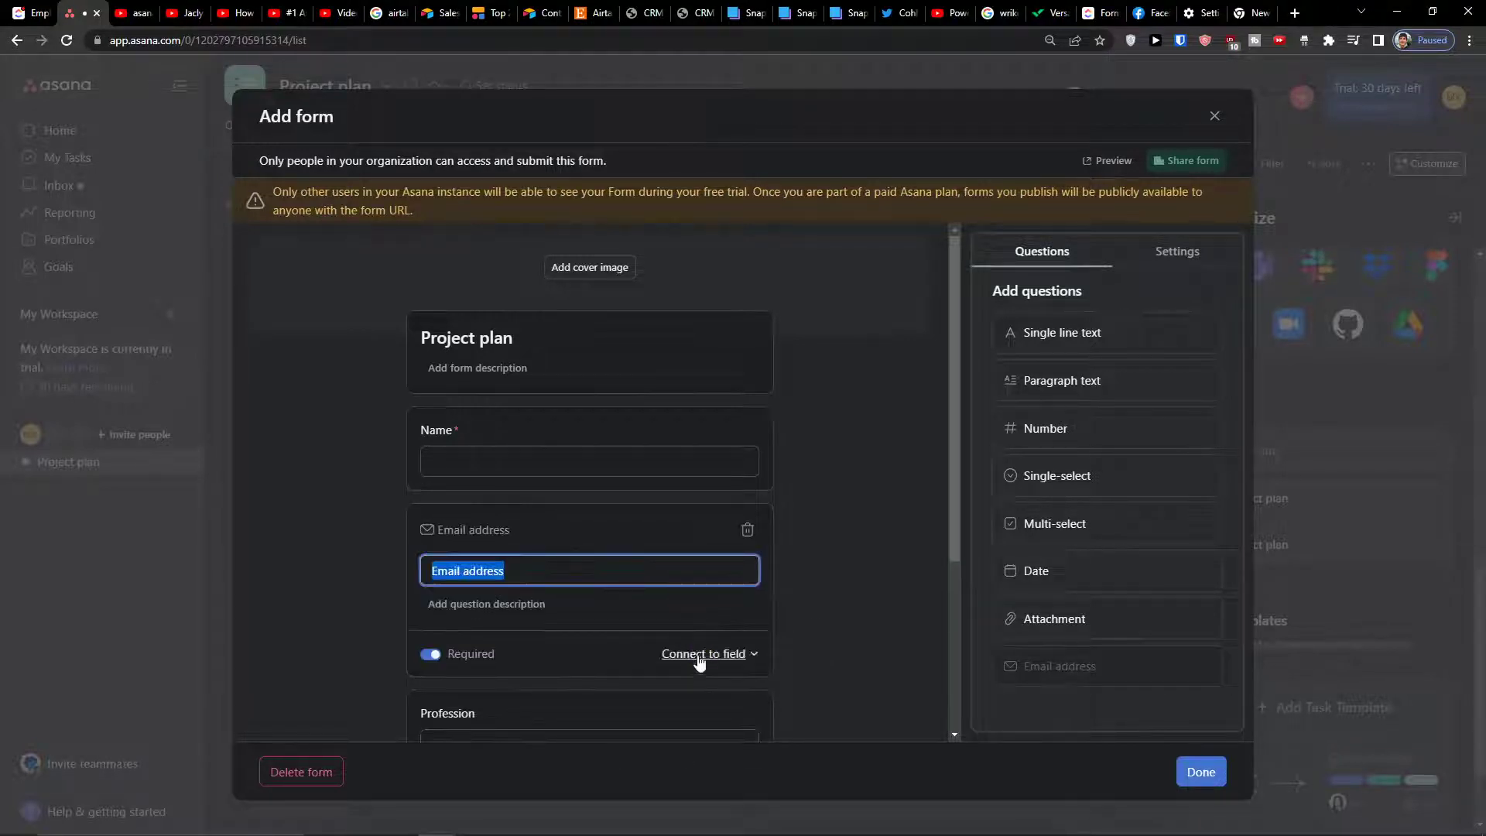
{"action": "left_click", "coordinate": [701, 654]}
Create a new Text field titled 'Email address' and connect the question to it
{"action": "left_click", "coordinate": [643, 743]}
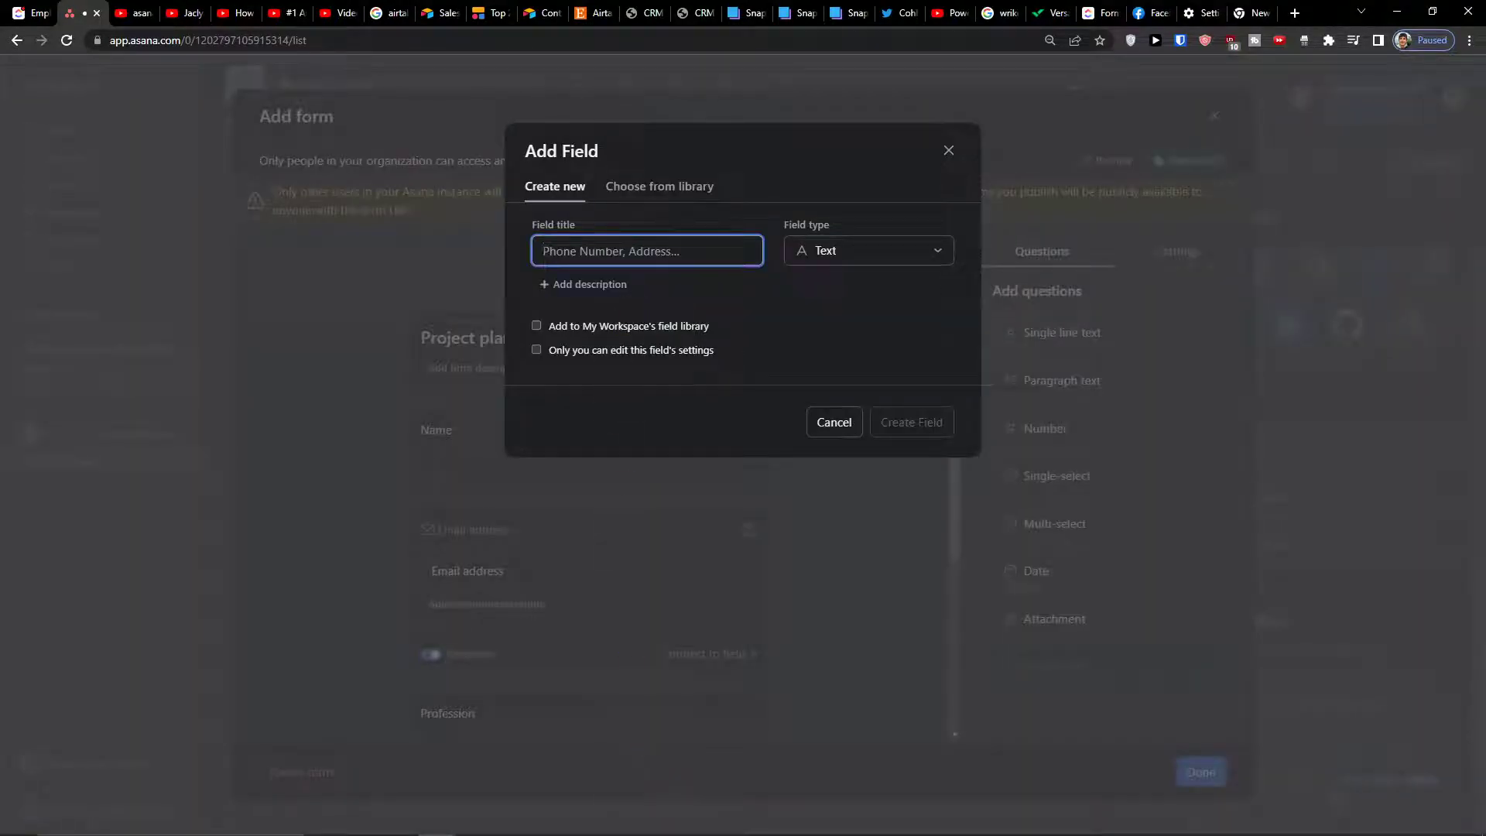
{"action": "left_click", "coordinate": [805, 246]}
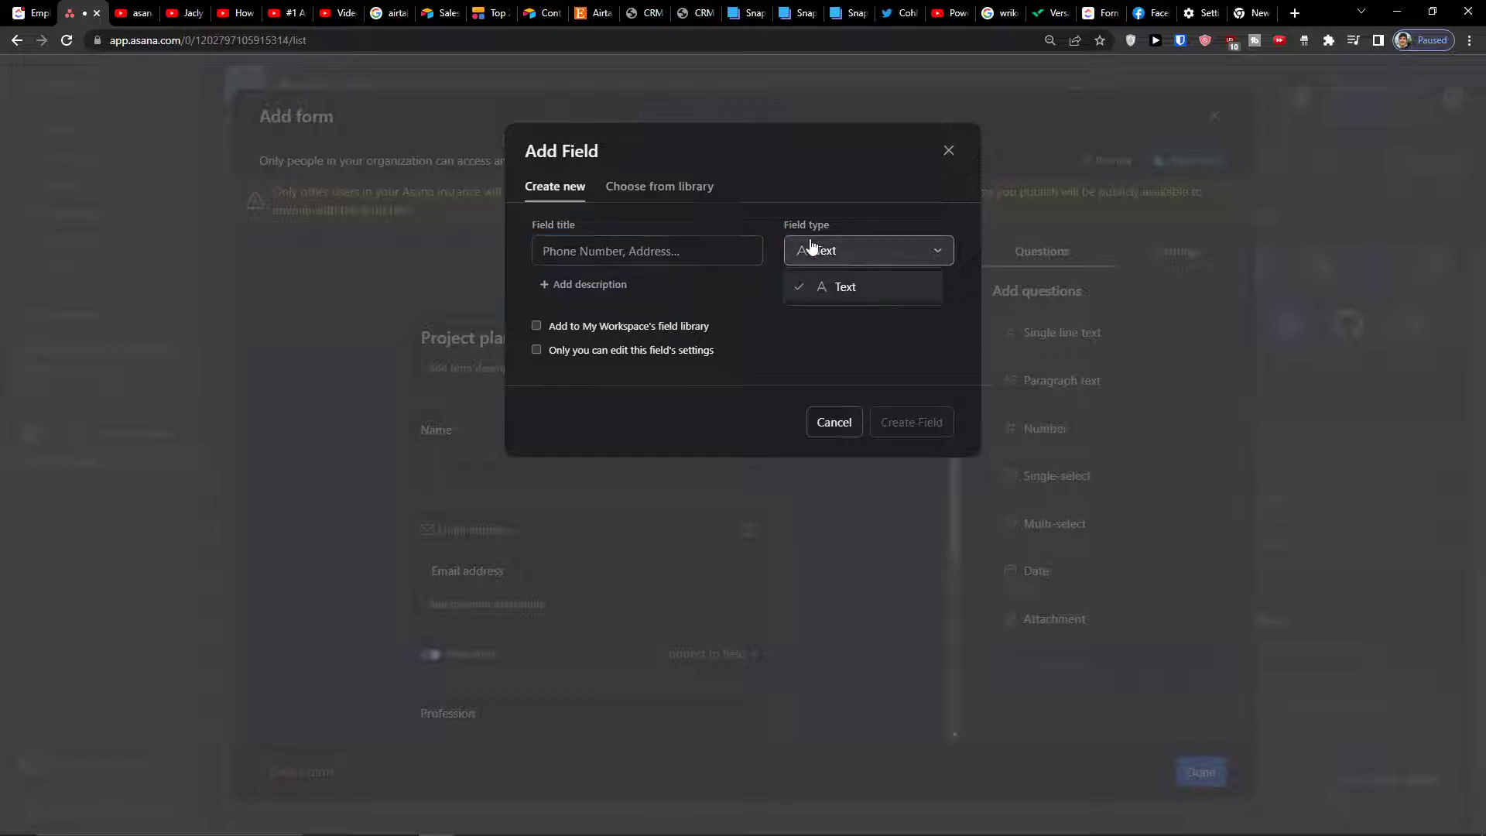
{"action": "left_click", "coordinate": [797, 288]}
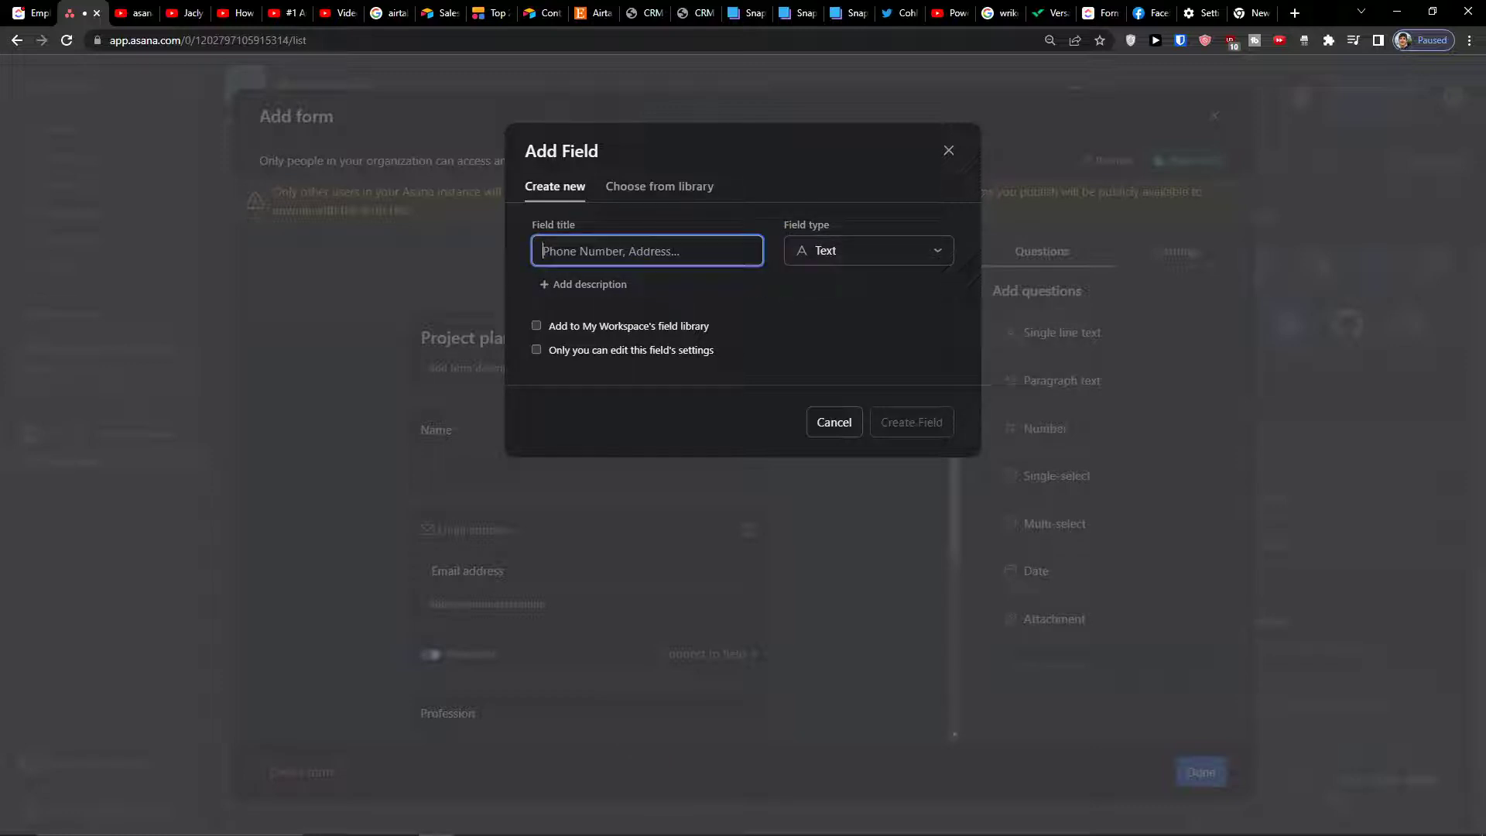
{"action": "type", "text": "Email address"}
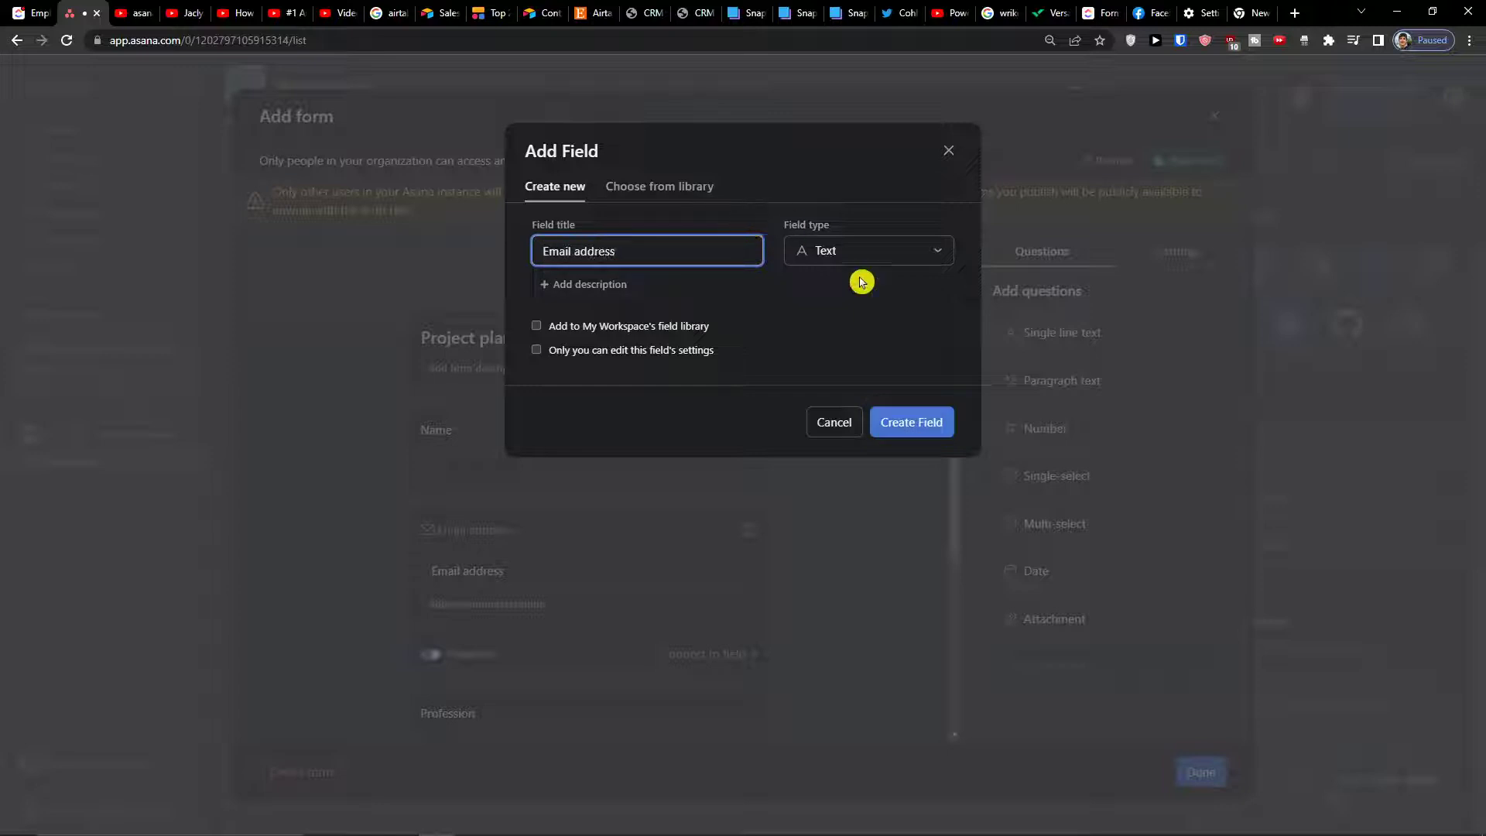
{"action": "left_click", "coordinate": [898, 421]}
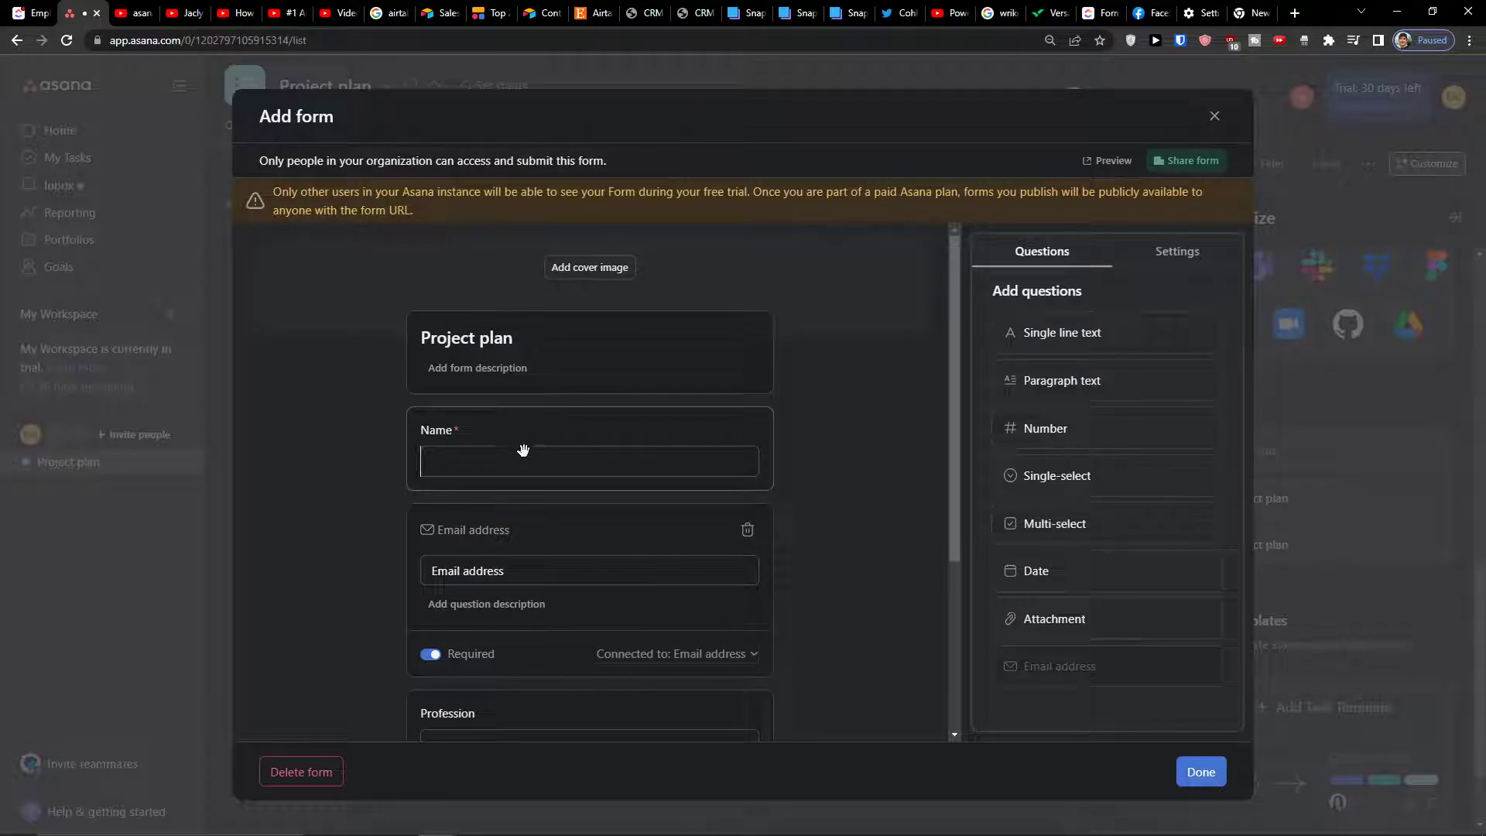
{"action": "left_click", "coordinate": [428, 459]}
Connect the Name question to a newly created Text field titled 'Name'
{"action": "left_click", "coordinate": [754, 558]}
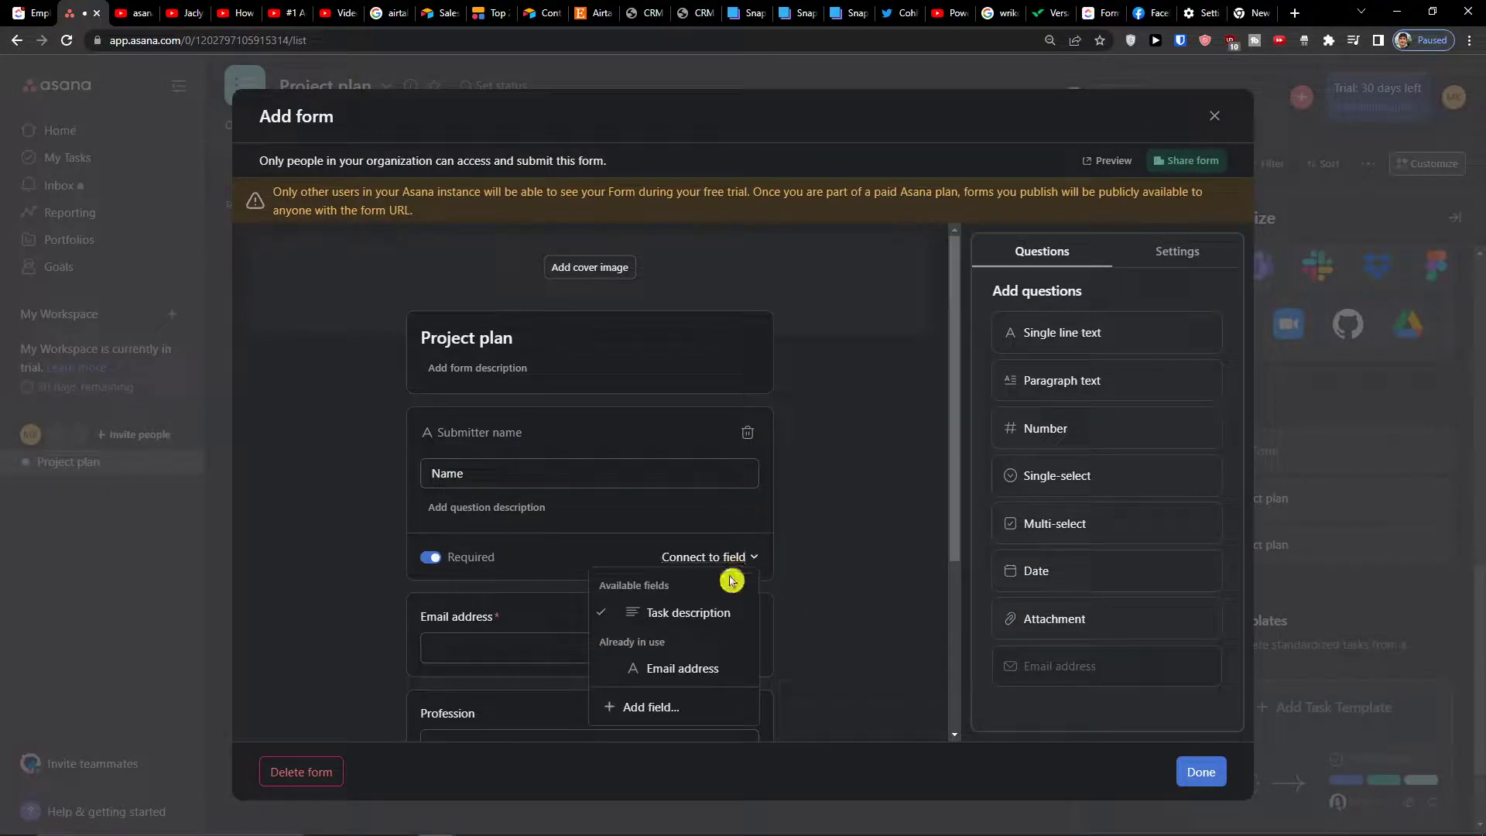
{"action": "left_click", "coordinate": [651, 707]}
{"action": "left_click", "coordinate": [869, 246]}
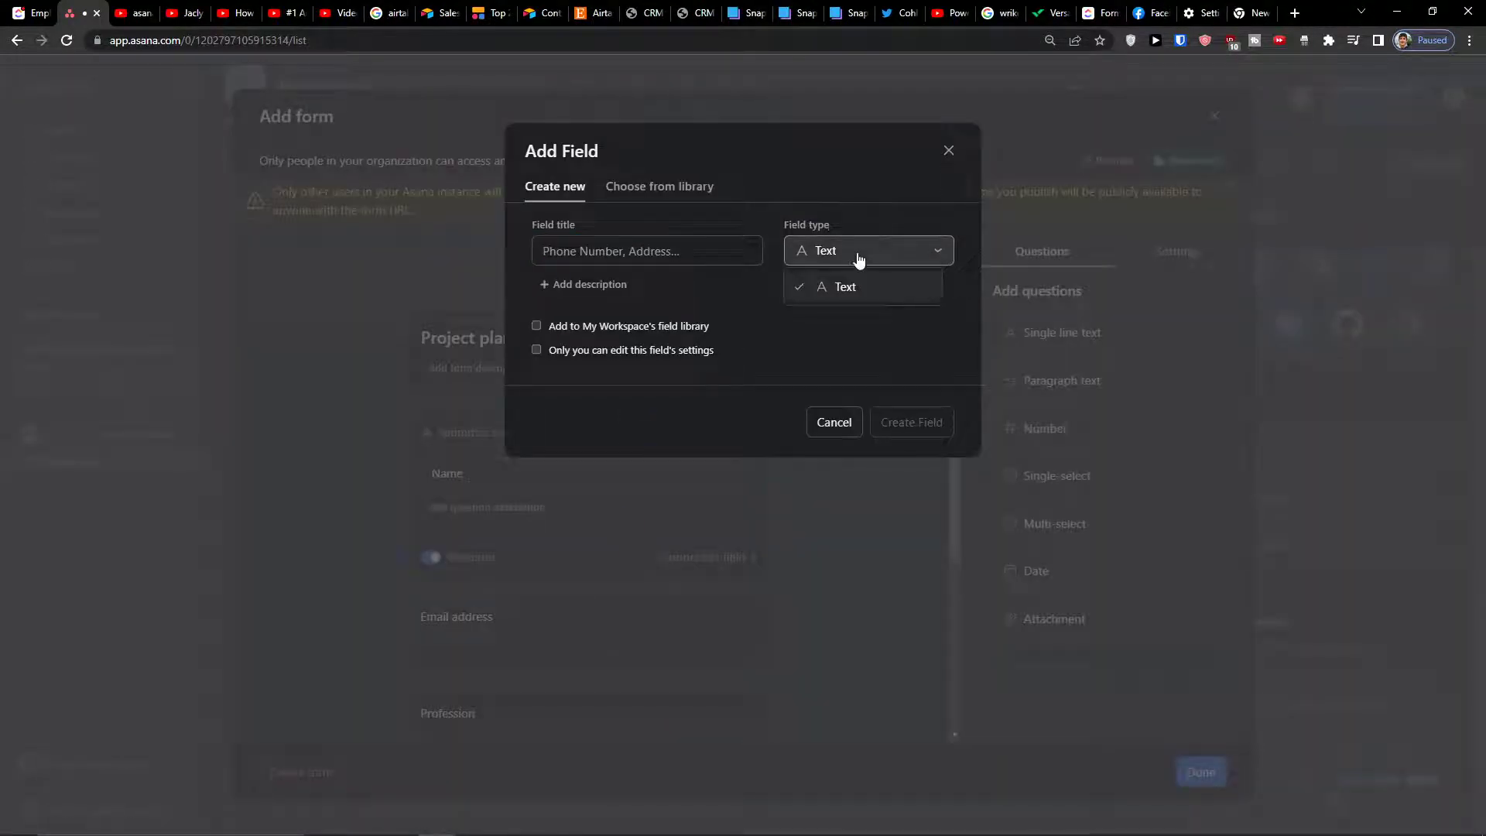
{"action": "left_click", "coordinate": [656, 204]}
{"action": "left_click", "coordinate": [633, 195]}
{"action": "left_click", "coordinate": [555, 187]}
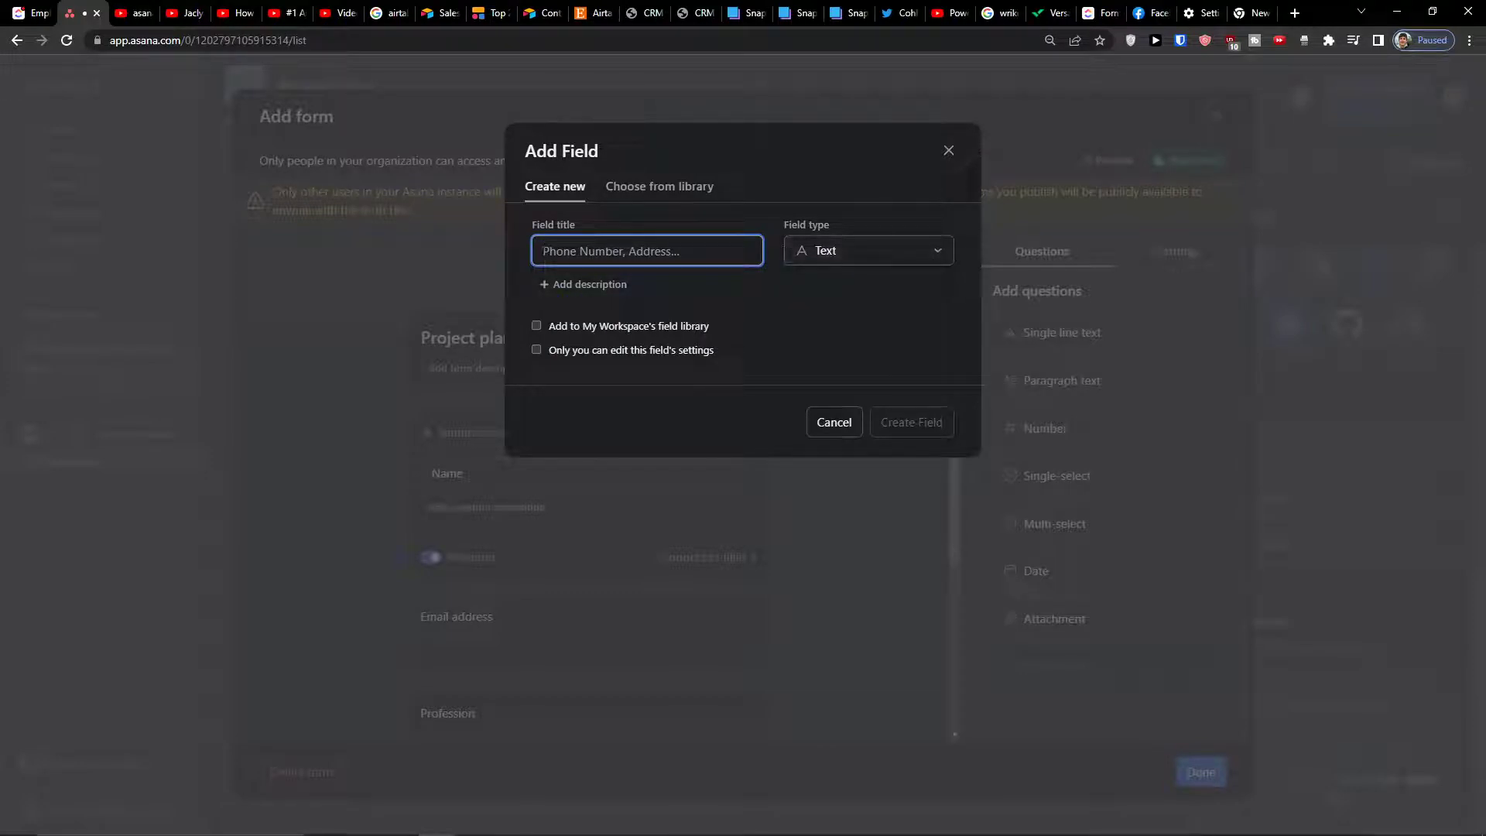
{"action": "type", "text": "Task name"}
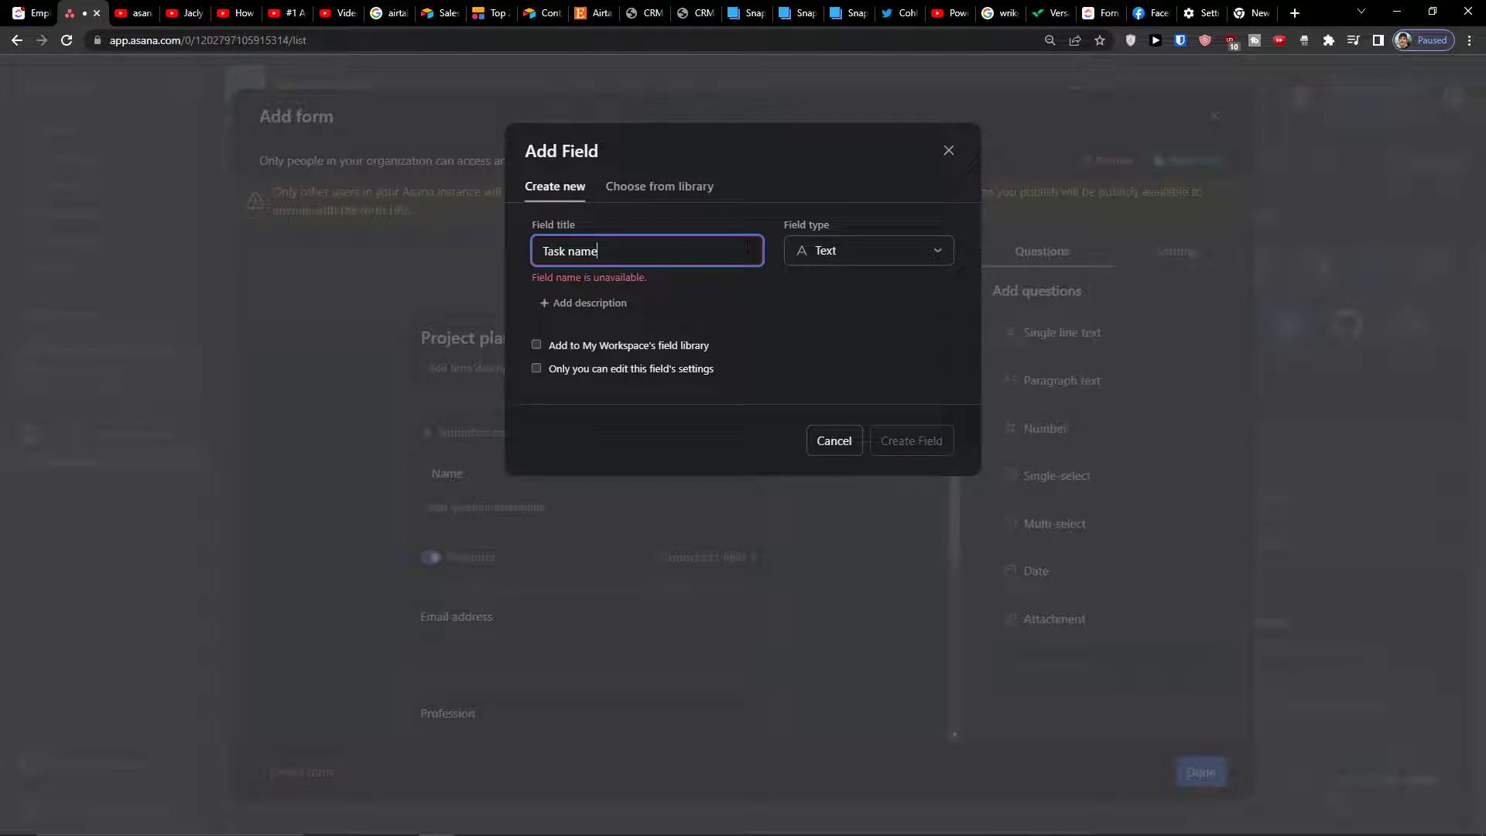
{"action": "key", "text": "BackSpace"}
{"action": "key", "text": "BackSpace"}
{"action": "key", "text": "BackSpace"}
{"action": "key", "text": "BackSpace"}
{"action": "key", "text": "BackSpace"}
{"action": "key", "text": "BackSpace"}
{"action": "key", "text": "BackSpace"}
{"action": "key", "text": "BackSpace"}
{"action": "key", "text": "BackSpace"}
{"action": "type", "text": "N"}
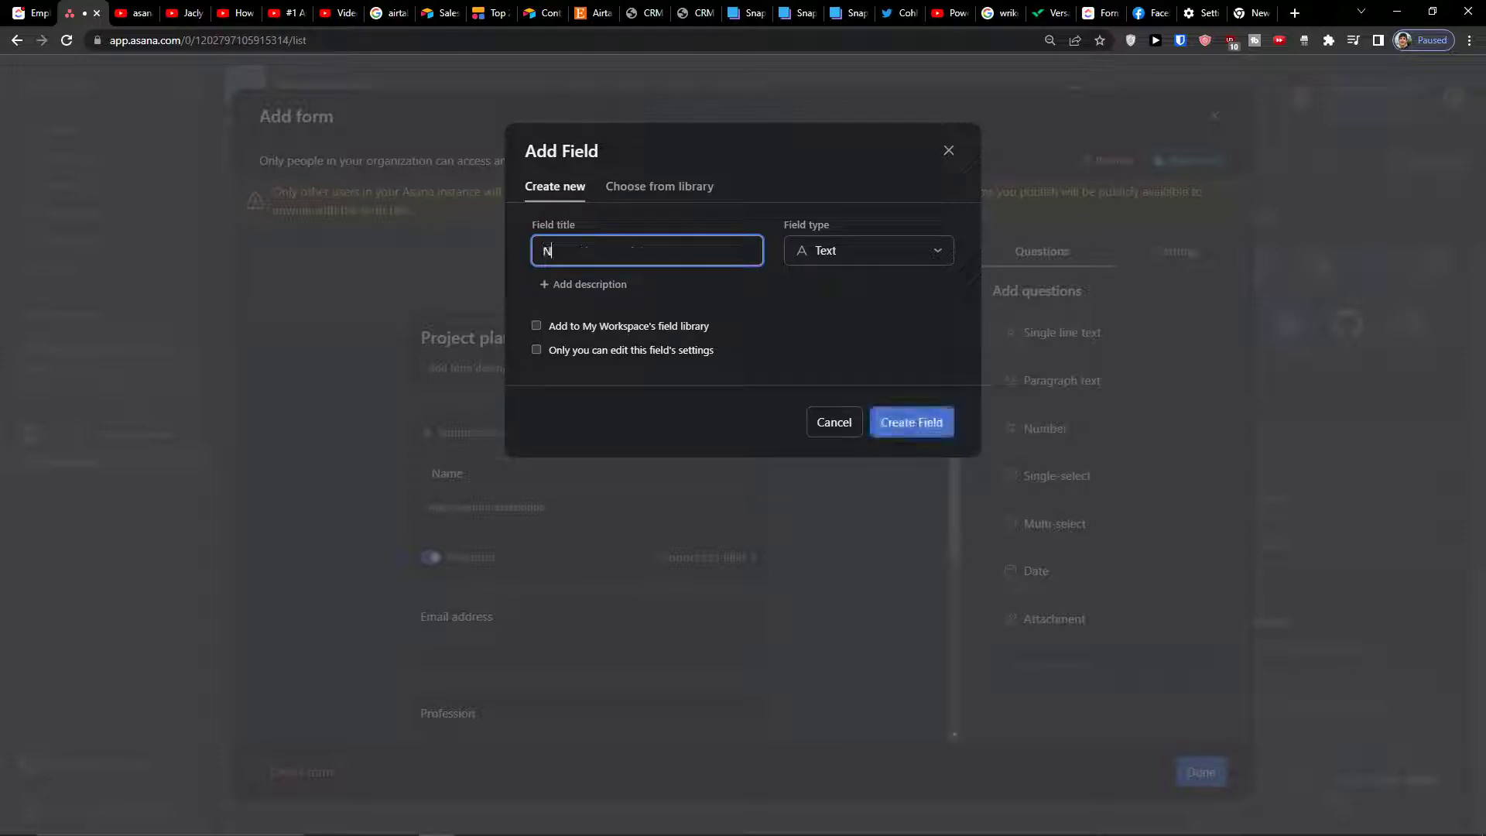
{"action": "left_click", "coordinate": [913, 422]}
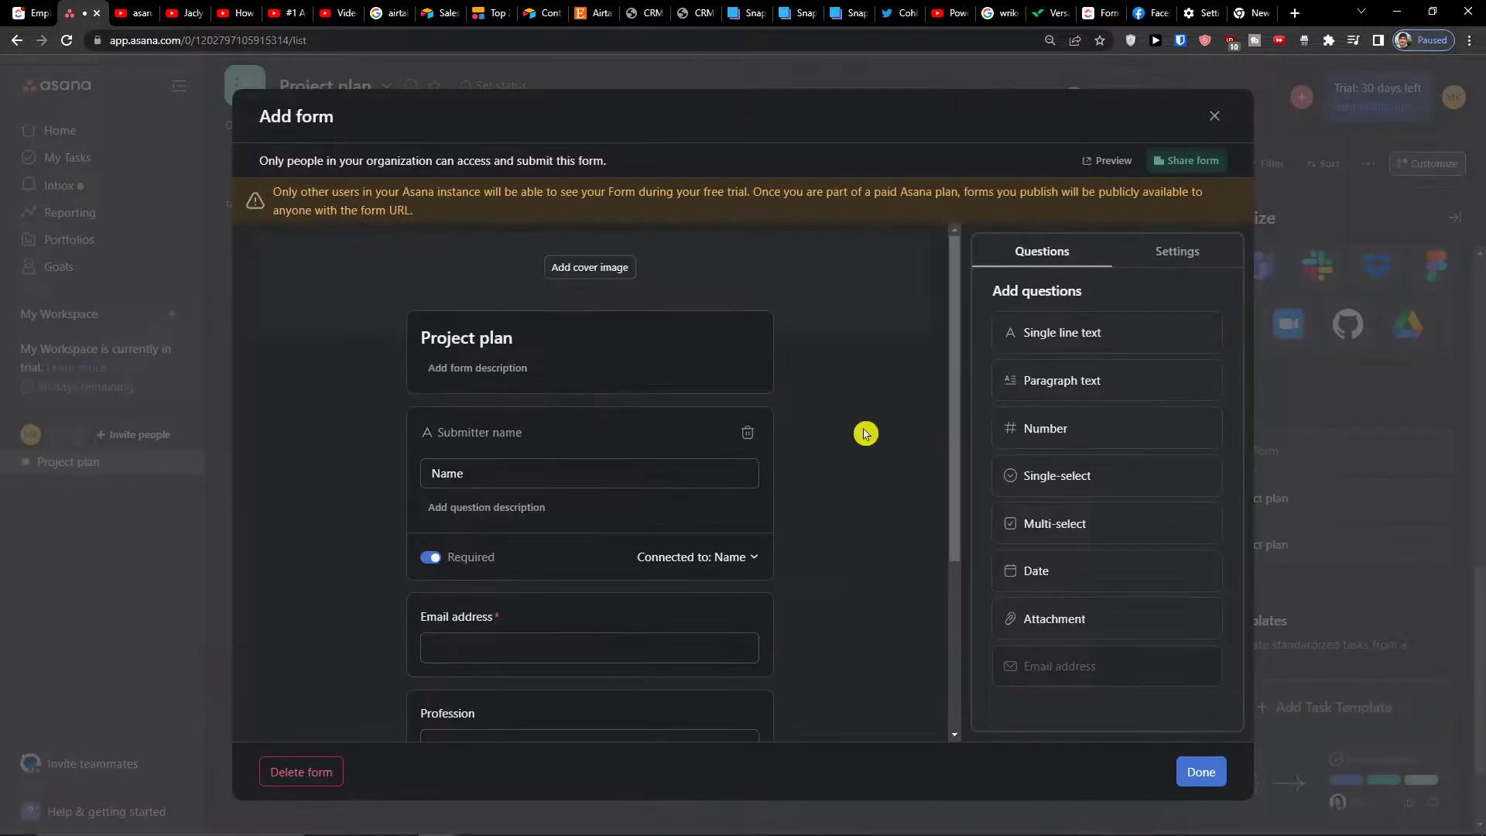
Add a date question titled 'When did you start working?' at the end of the form
{"action": "scroll", "coordinate": [627, 547], "scroll_direction": "down", "scroll_amount": 2}
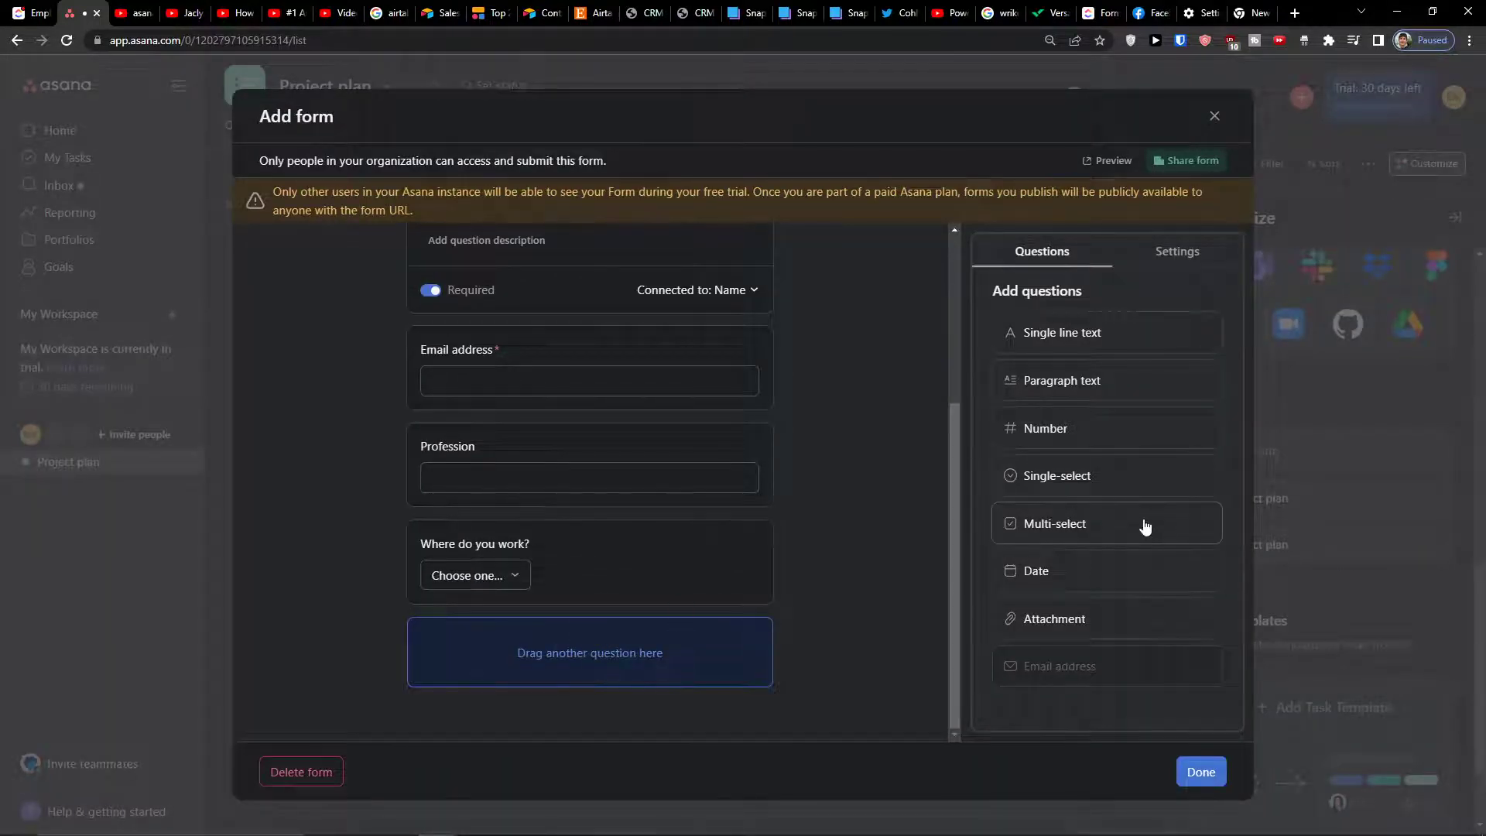
{"action": "left_click_drag", "start_coordinate": [1122, 570], "coordinate": [606, 644]}
{"action": "scroll", "coordinate": [606, 644], "scroll_direction": "down", "scroll_amount": 3}
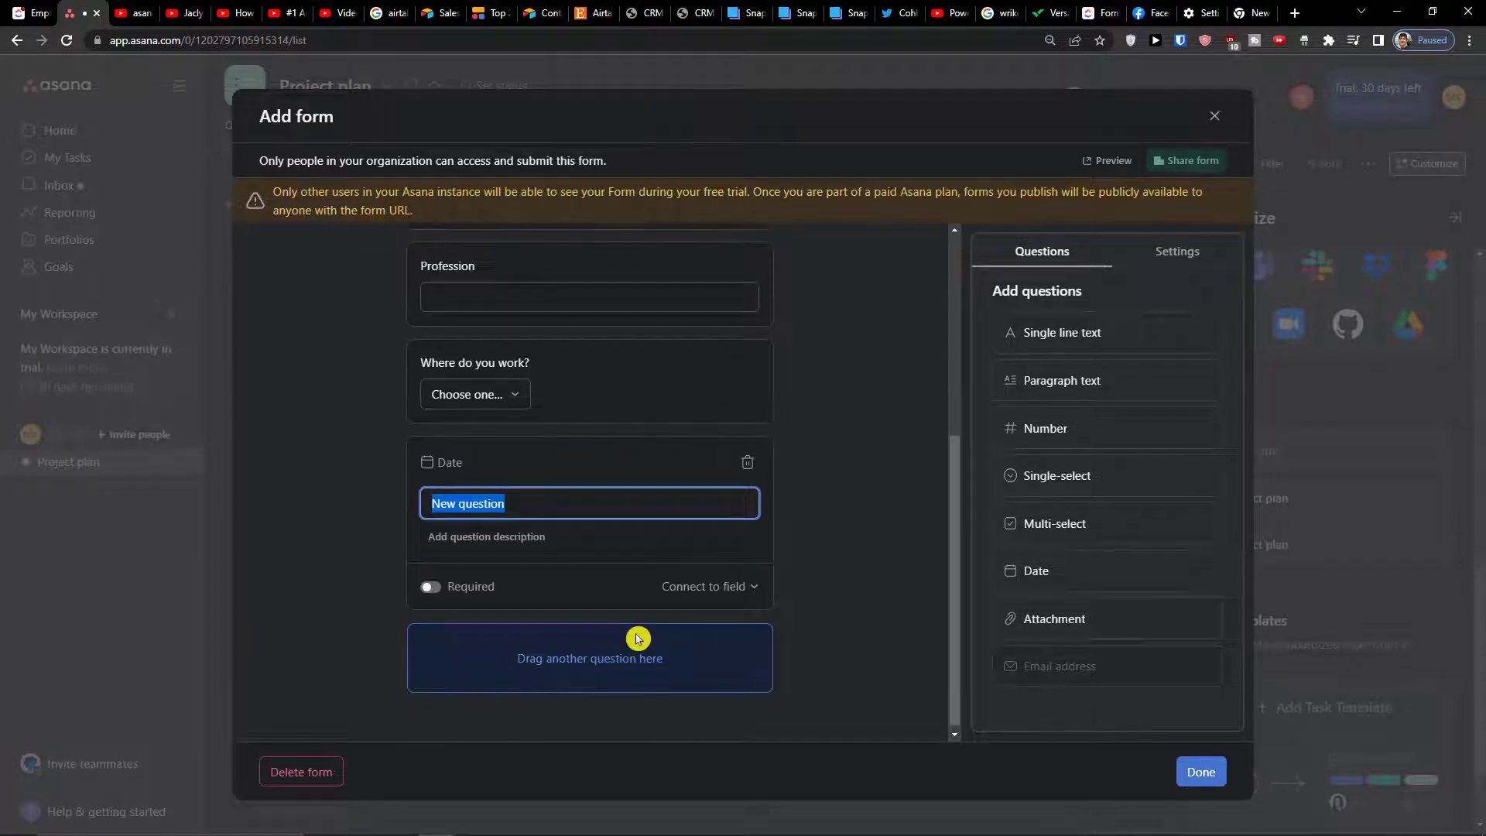
{"action": "type", "text": "When"}
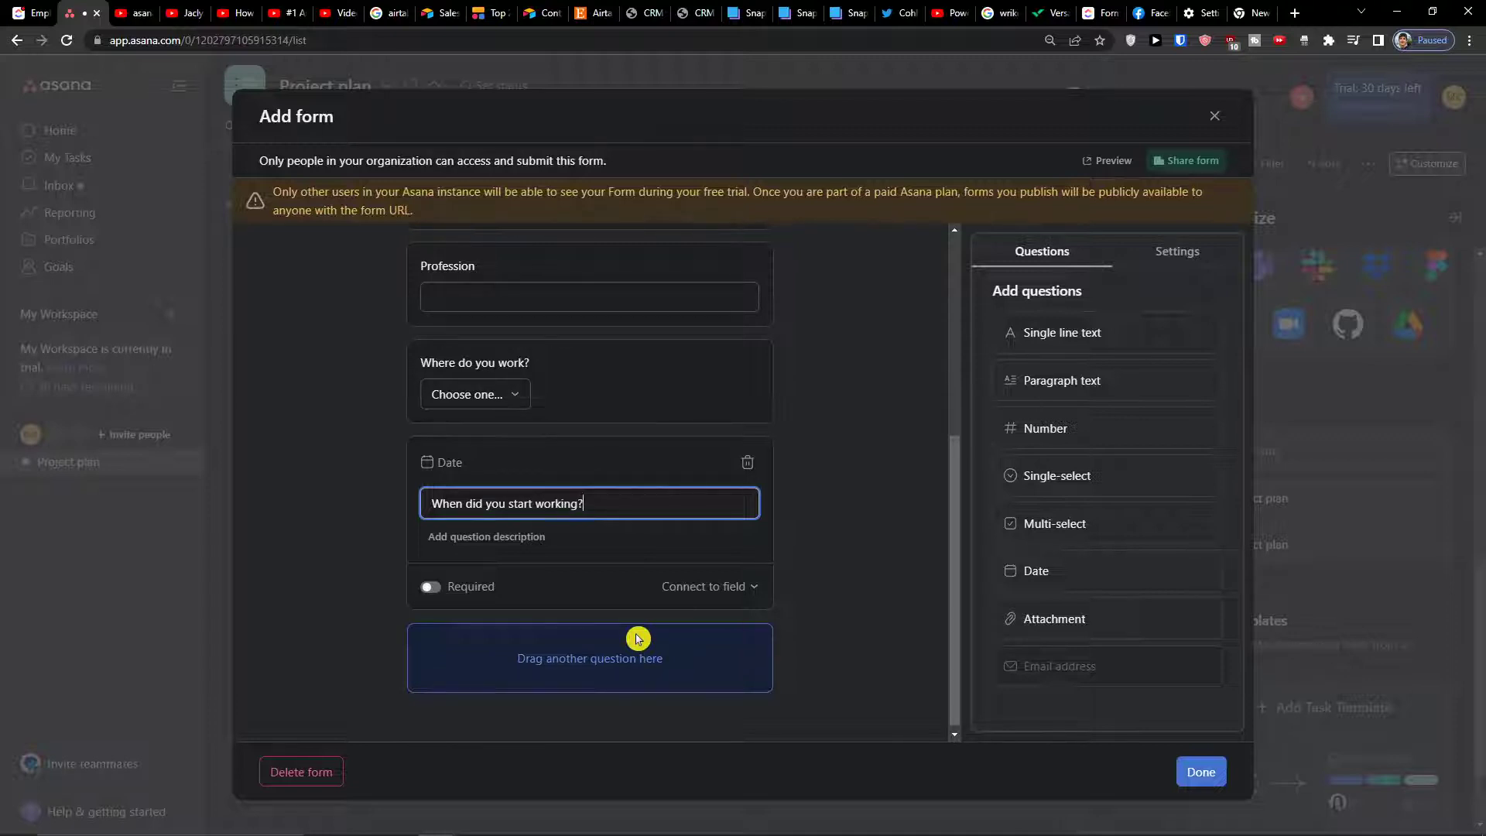
Connect the date question to a newly created 'Start date' field
{"action": "left_click", "coordinate": [722, 590]}
{"action": "scroll", "coordinate": [654, 682], "scroll_direction": "down", "scroll_amount": 1}
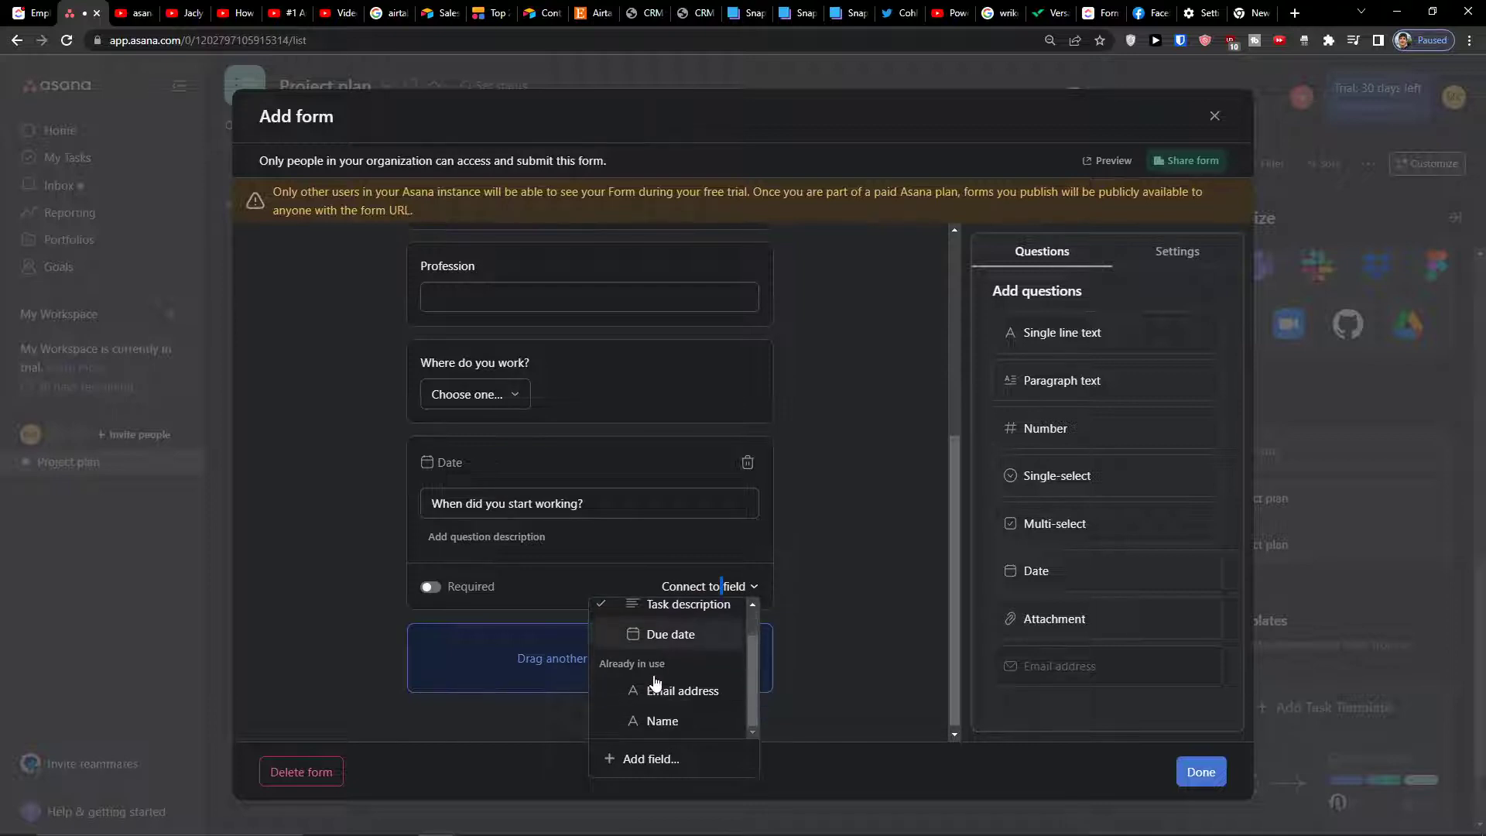
{"action": "left_click", "coordinate": [665, 757]}
{"action": "left_click", "coordinate": [852, 260]}
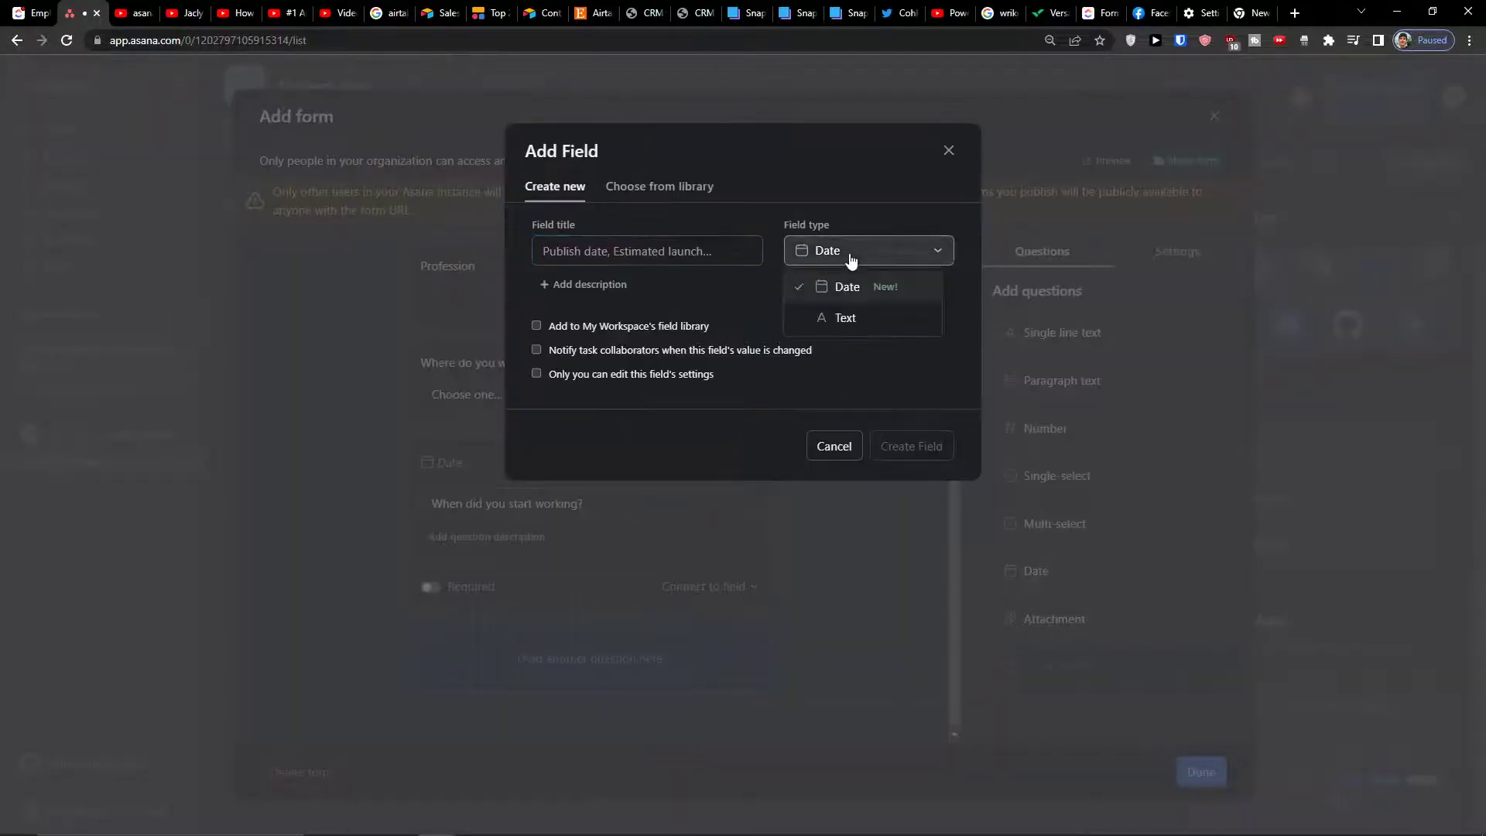
{"action": "left_click", "coordinate": [657, 259]}
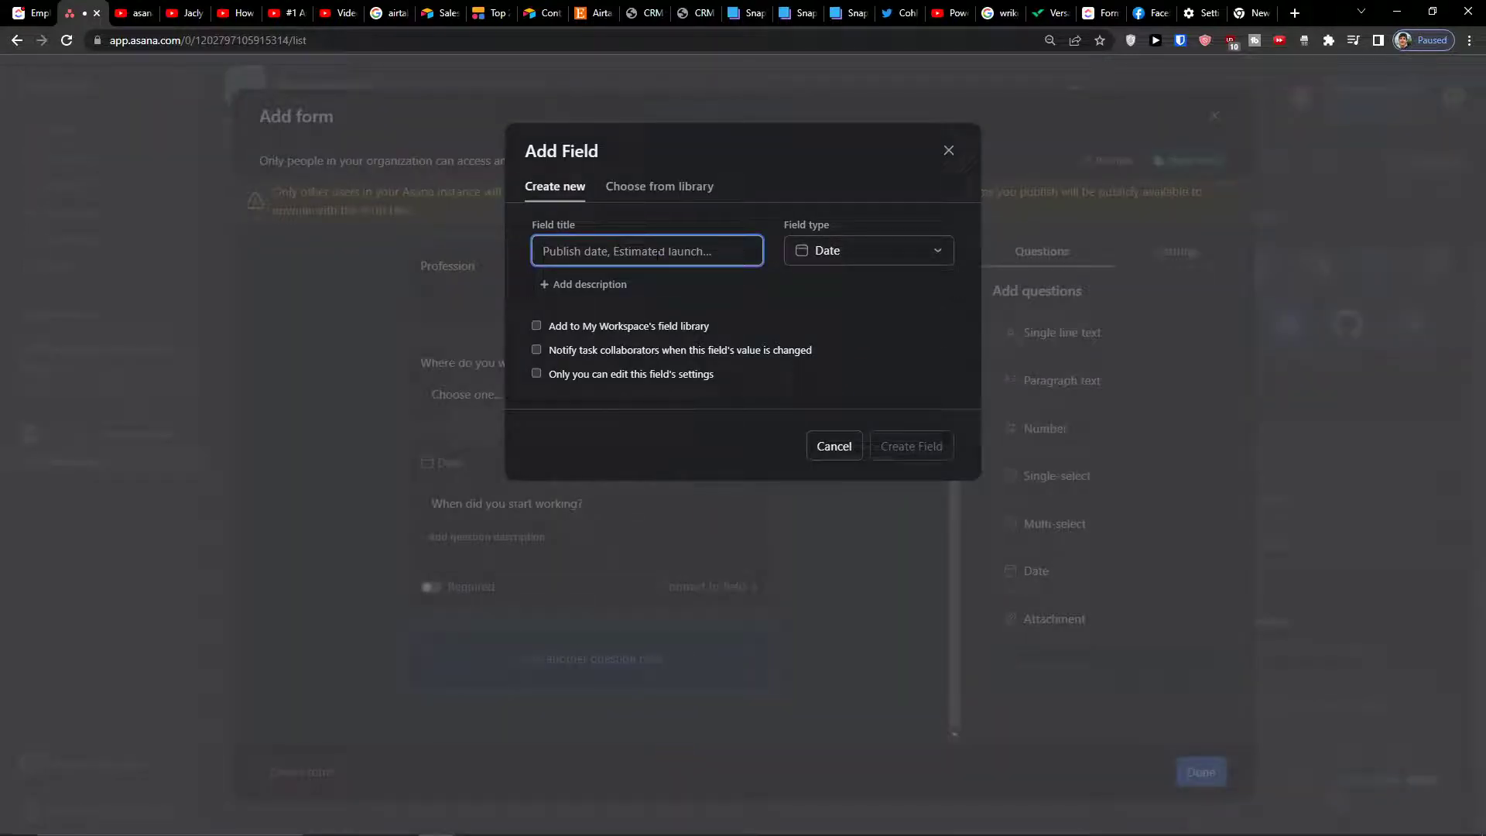
{"action": "type", "text": "Dat"}
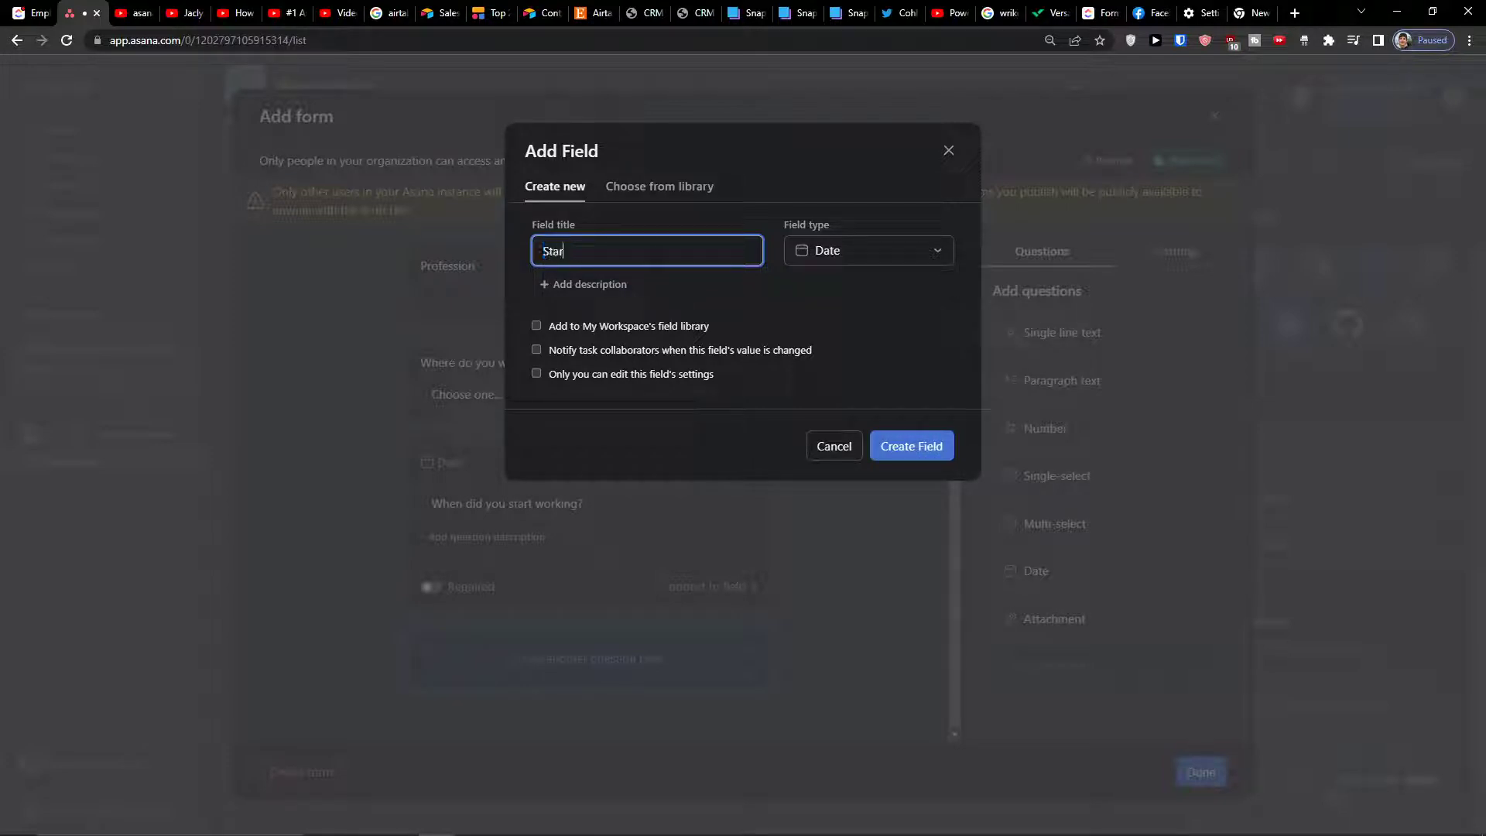
{"action": "left_click", "coordinate": [898, 455]}
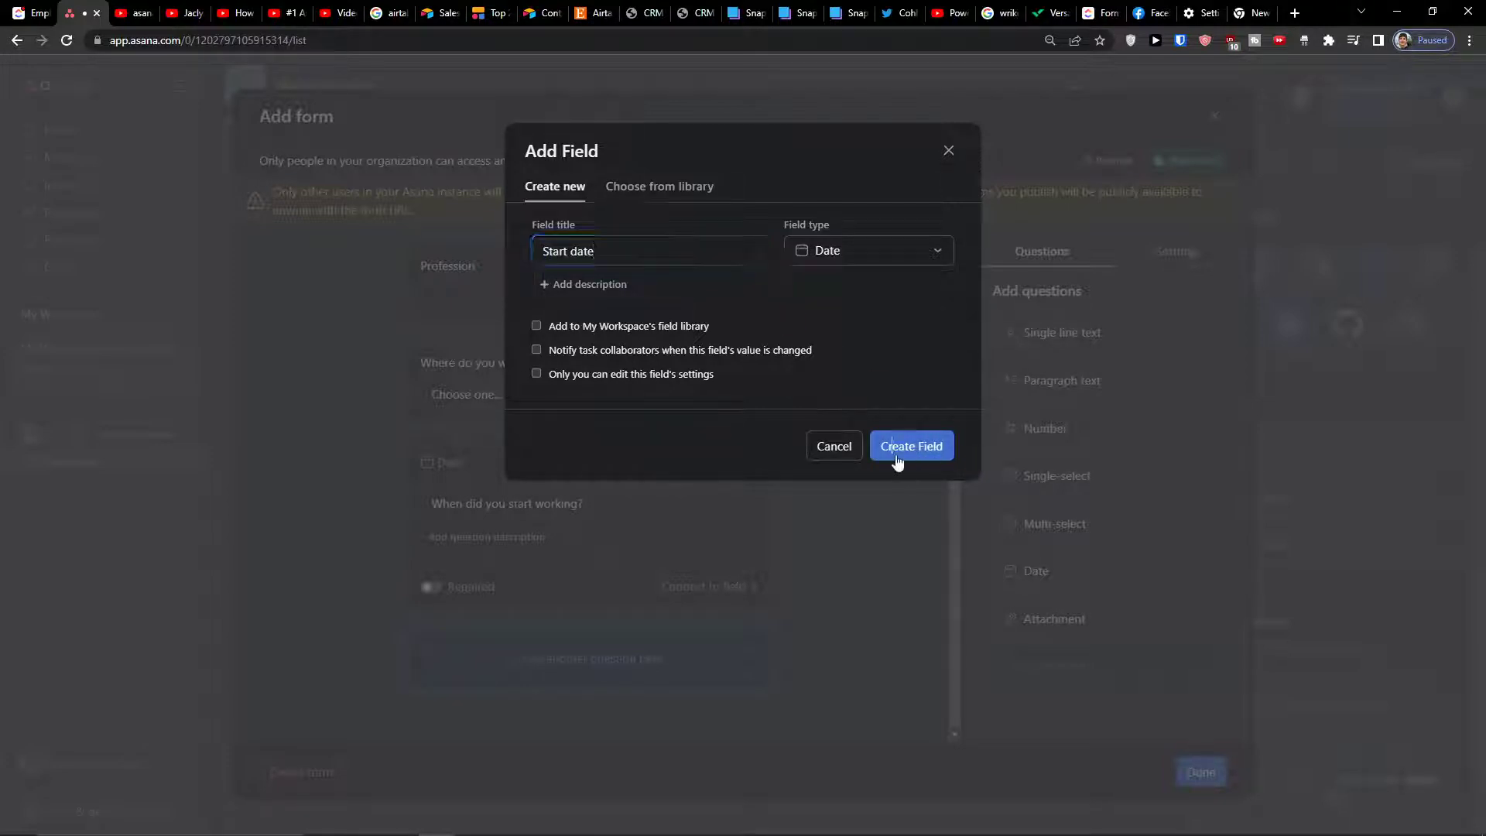
Drop an attachment question at the end of the form and title it 'File'
{"action": "left_click_drag", "start_coordinate": [1047, 616], "coordinate": [642, 675]}
{"action": "scroll", "coordinate": [672, 563], "scroll_direction": "down", "scroll_amount": 2}
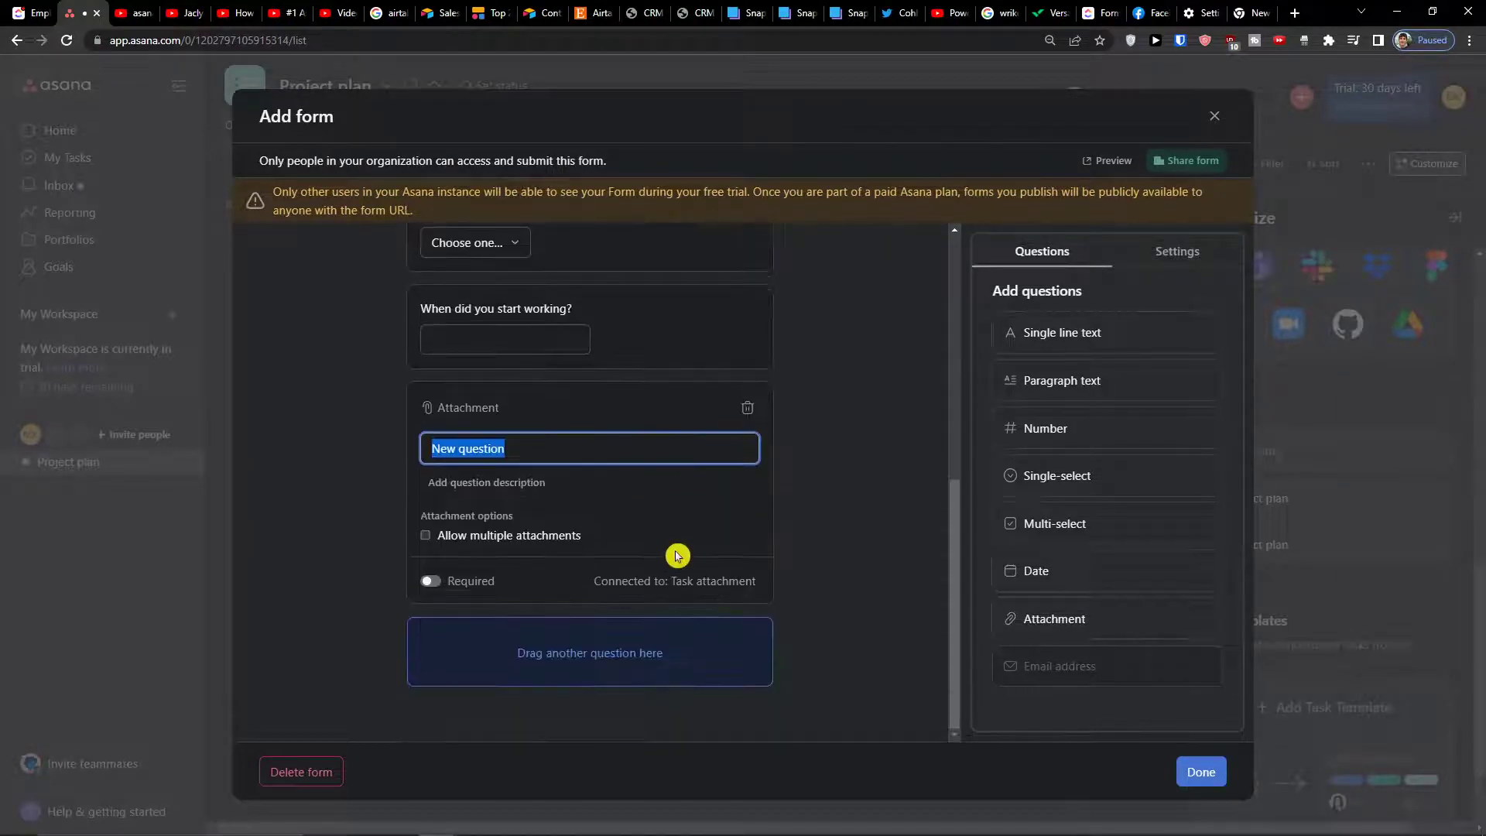
{"action": "type", "text": "File"}
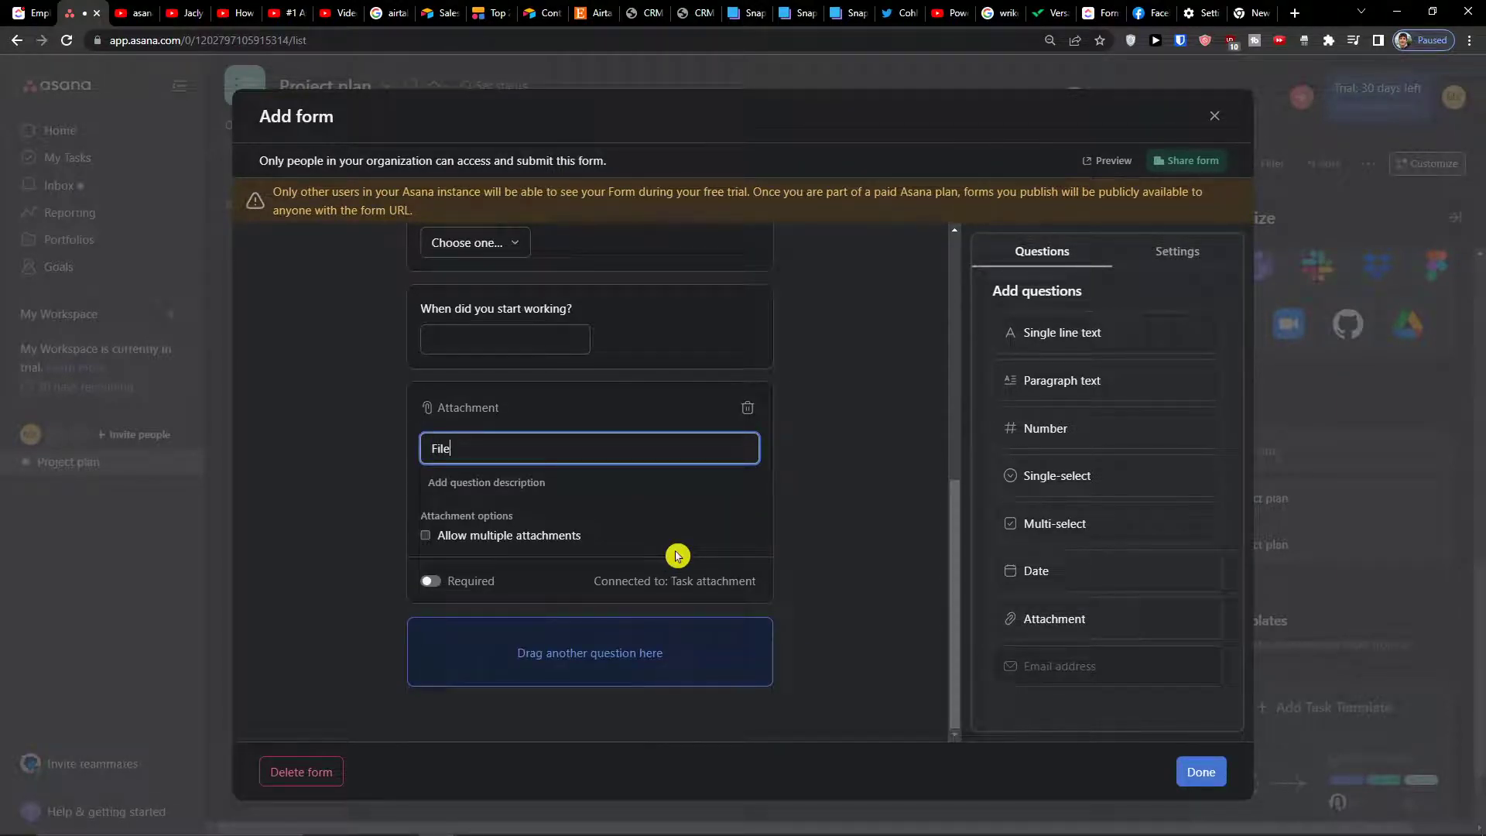
{"action": "left_click", "coordinate": [772, 564]}
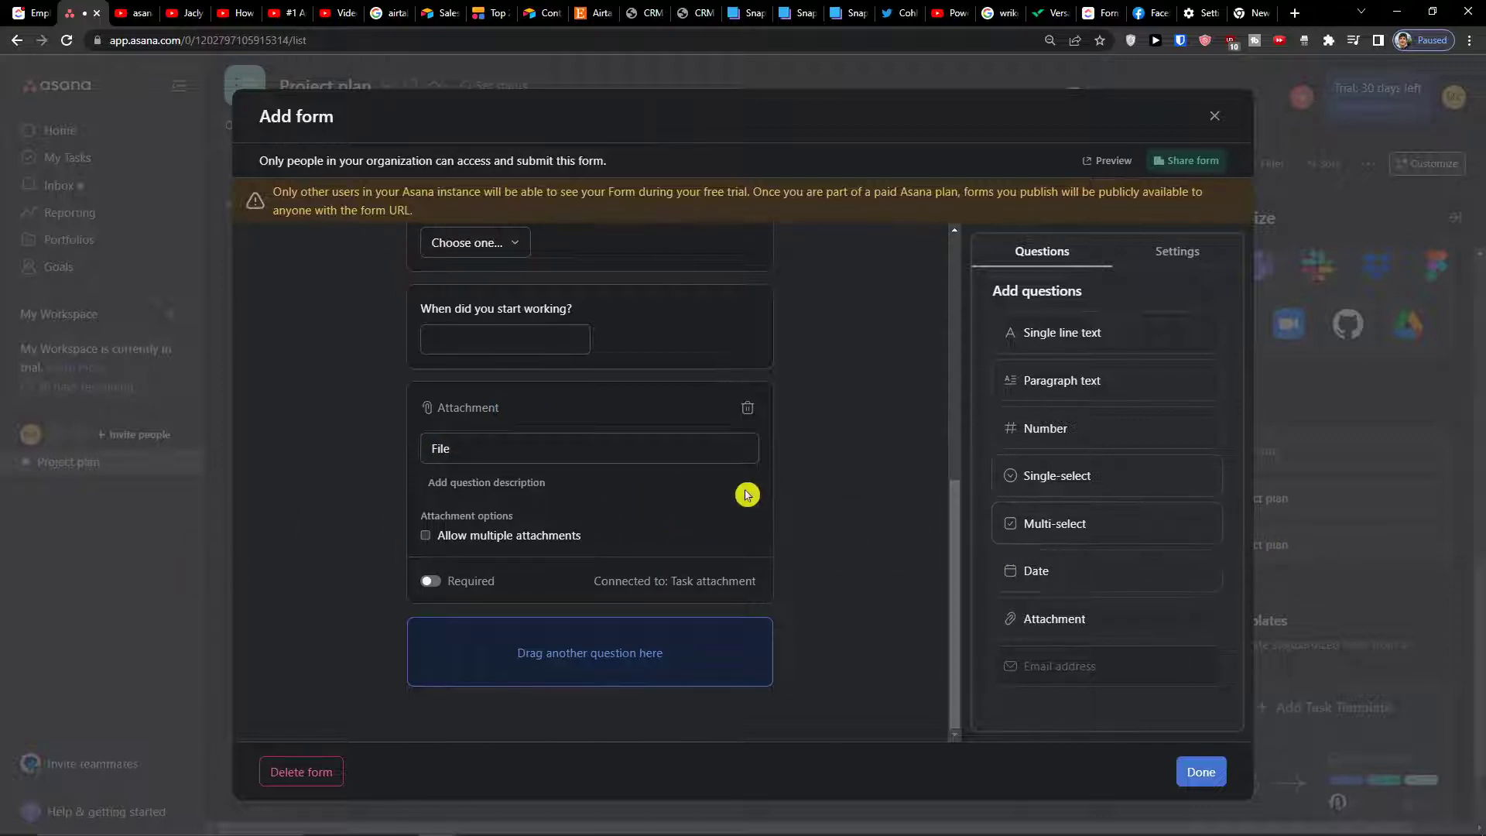
In form Settings, keep Form name as the task title source
{"action": "left_click", "coordinate": [1162, 260]}
{"action": "scroll", "coordinate": [856, 345], "scroll_direction": "up", "scroll_amount": 7}
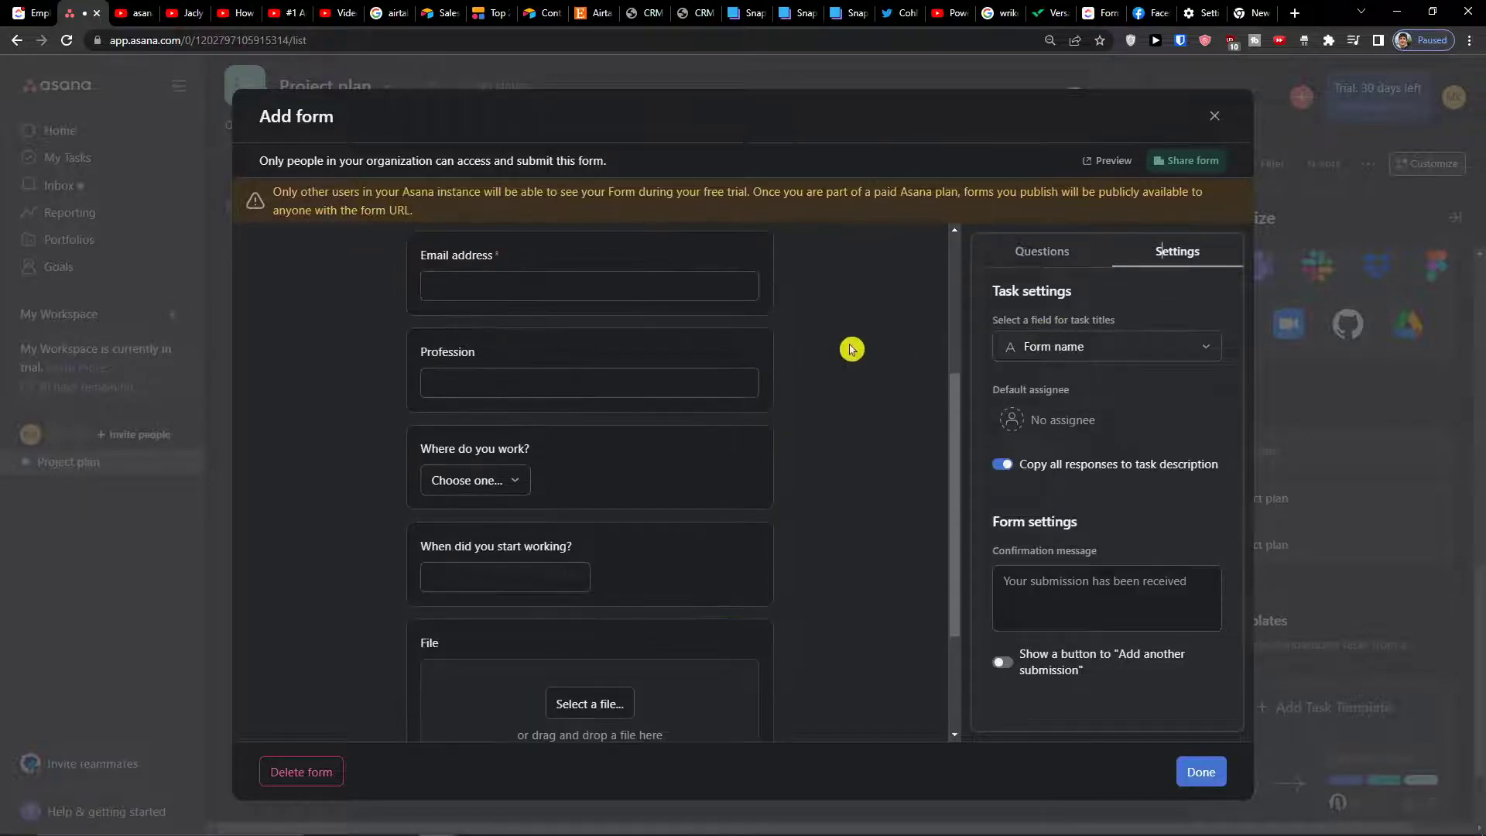
{"action": "left_click", "coordinate": [1046, 349]}
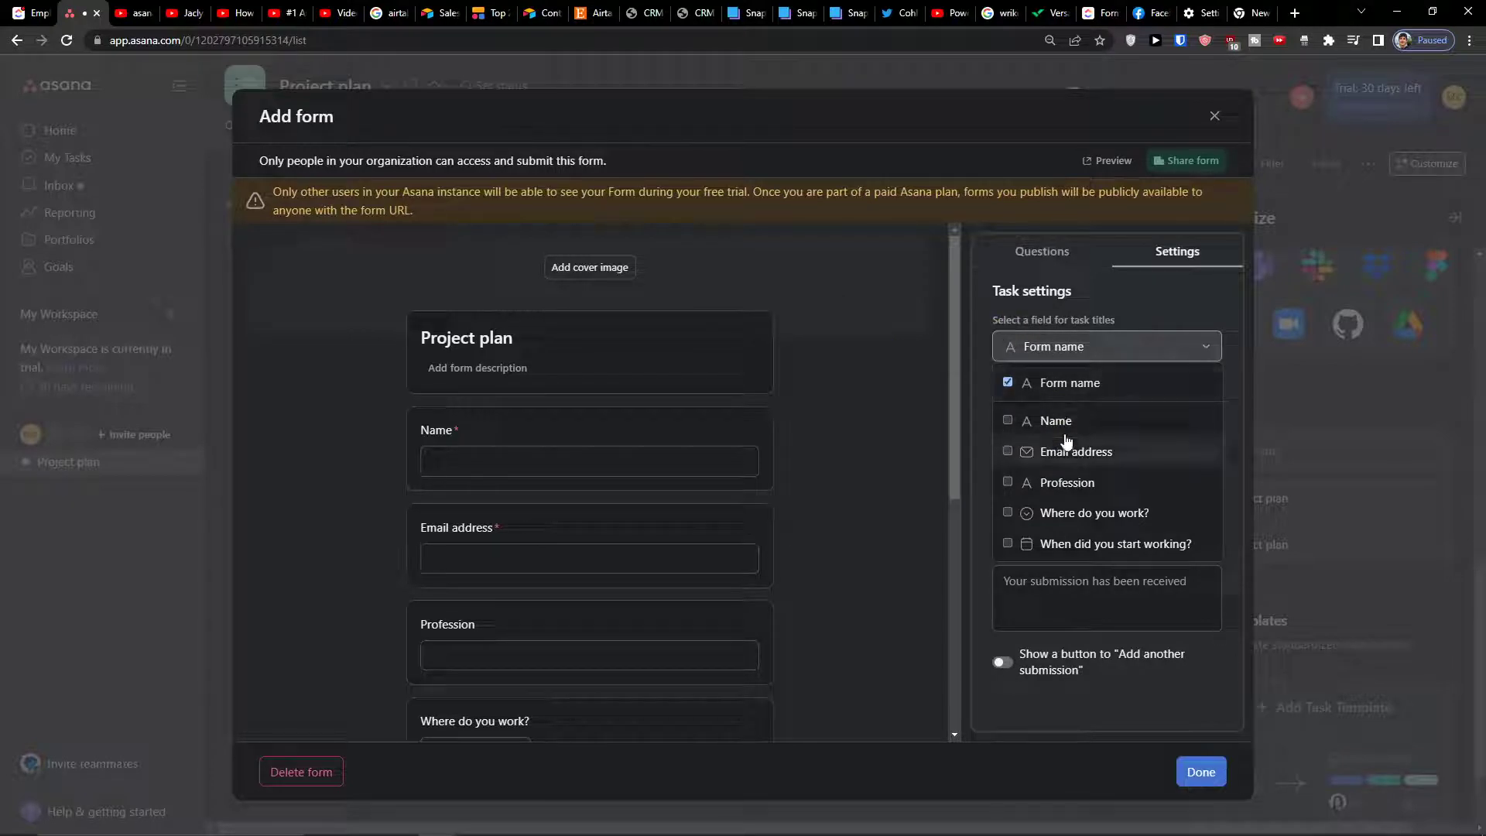
{"action": "left_click", "coordinate": [1060, 423]}
{"action": "left_click", "coordinate": [1054, 387]}
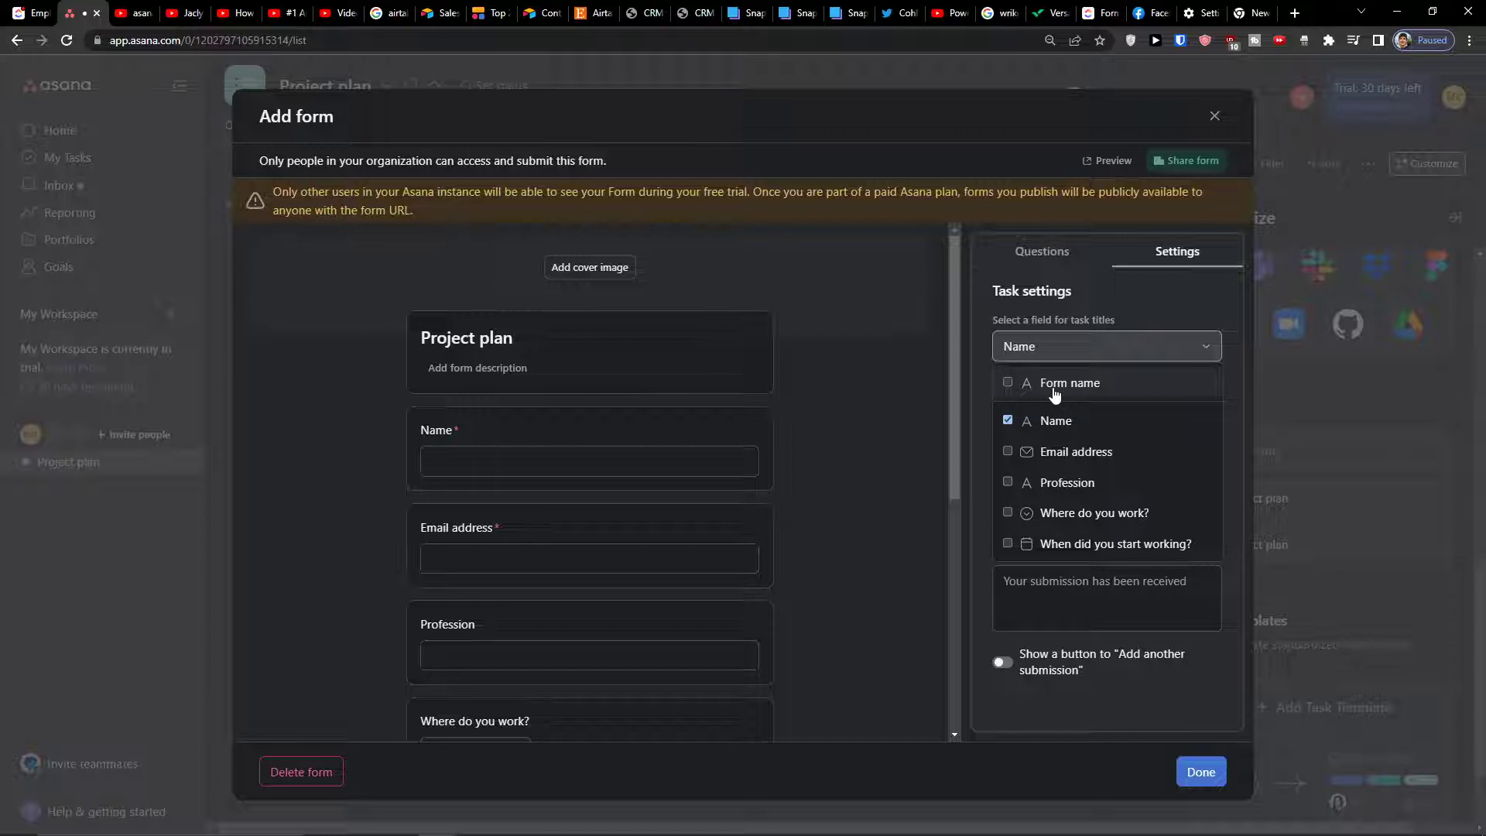
{"action": "left_click", "coordinate": [979, 411]}
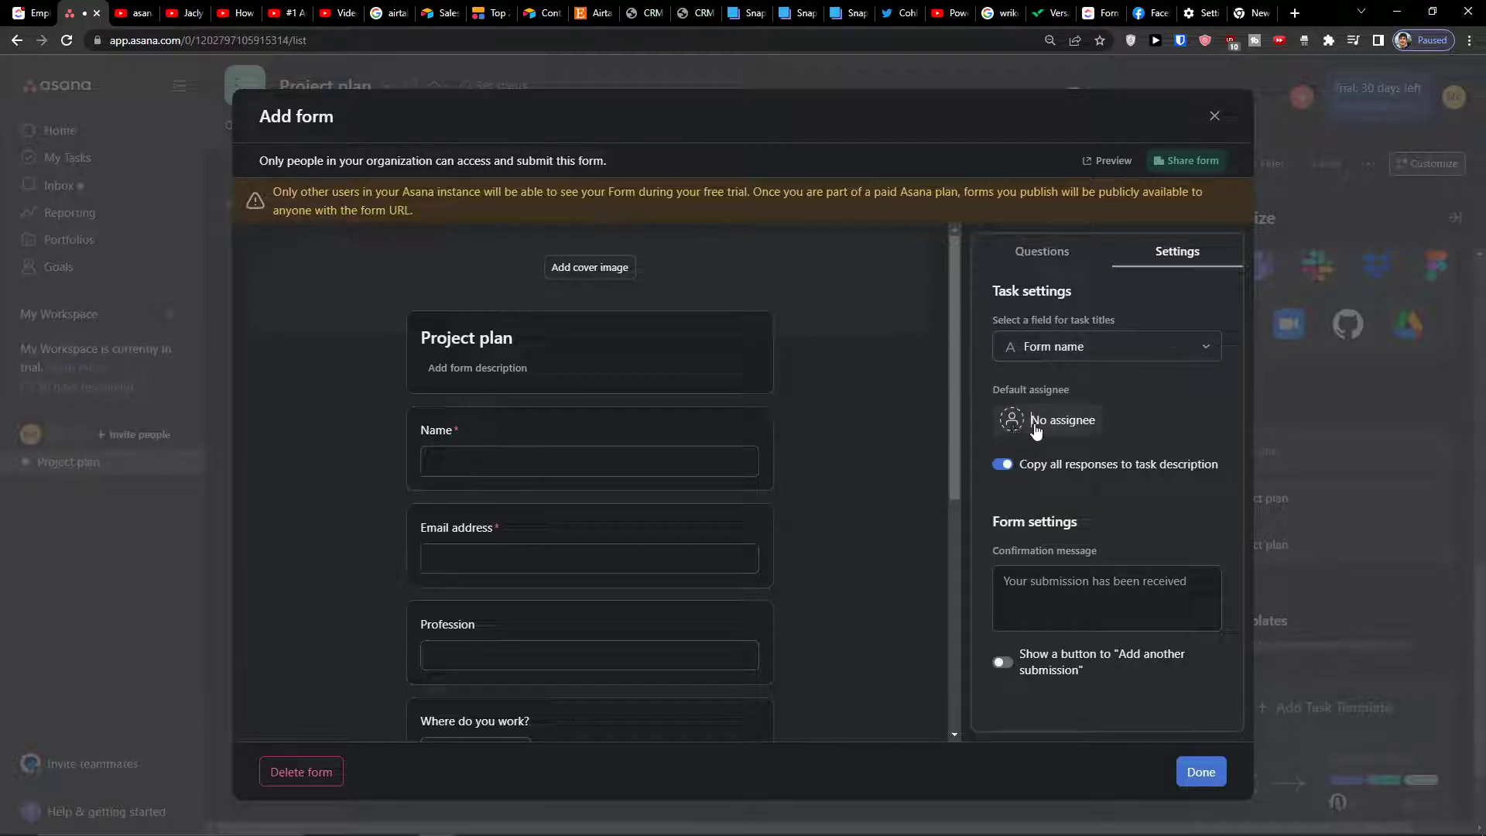
Make the workspace member the default assignee and save the form with Done
{"action": "left_click", "coordinate": [1012, 422]}
{"action": "left_click", "coordinate": [1020, 452]}
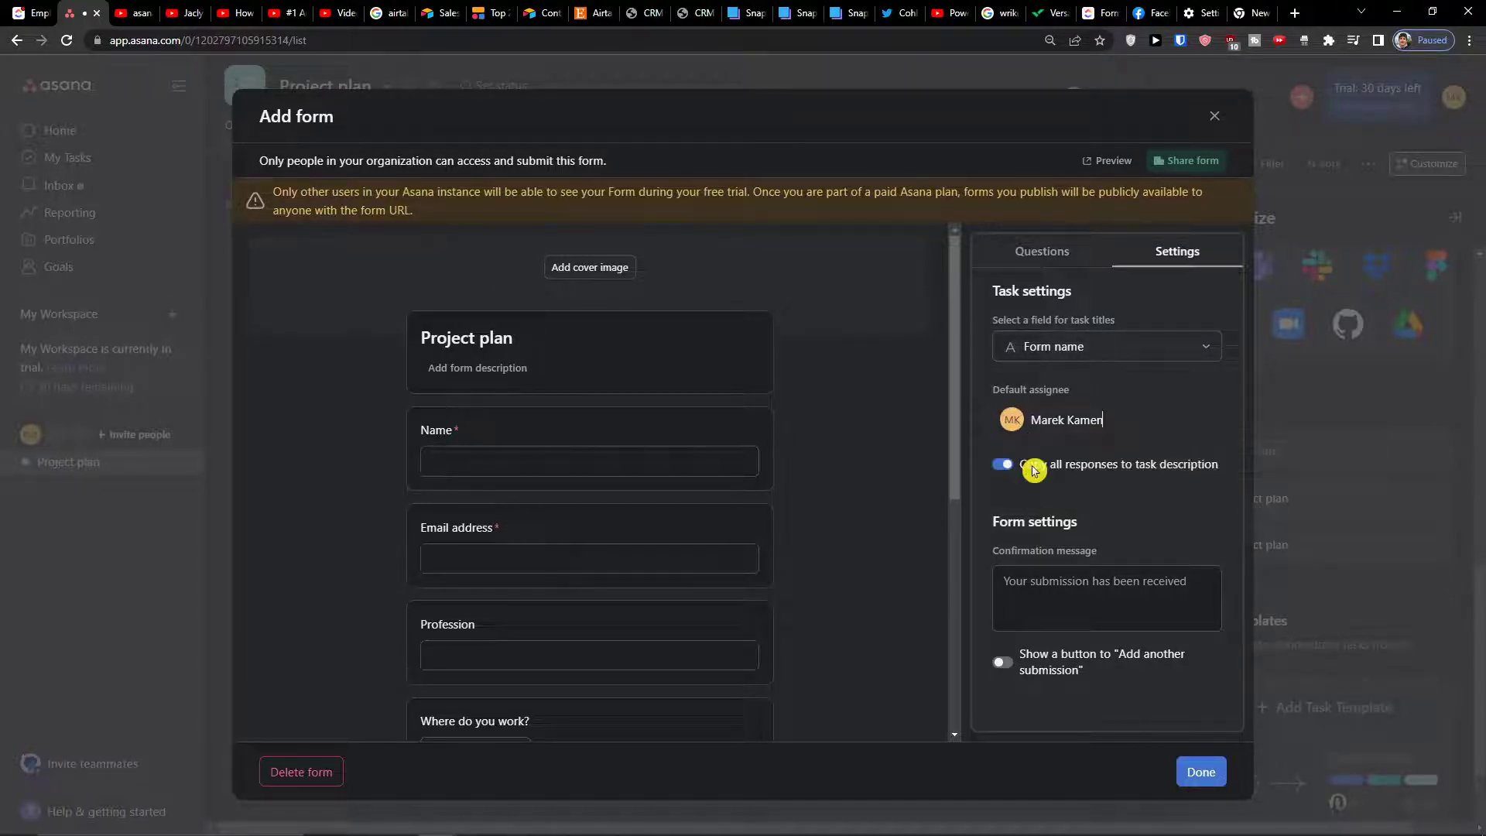
{"action": "left_click", "coordinate": [1014, 556]}
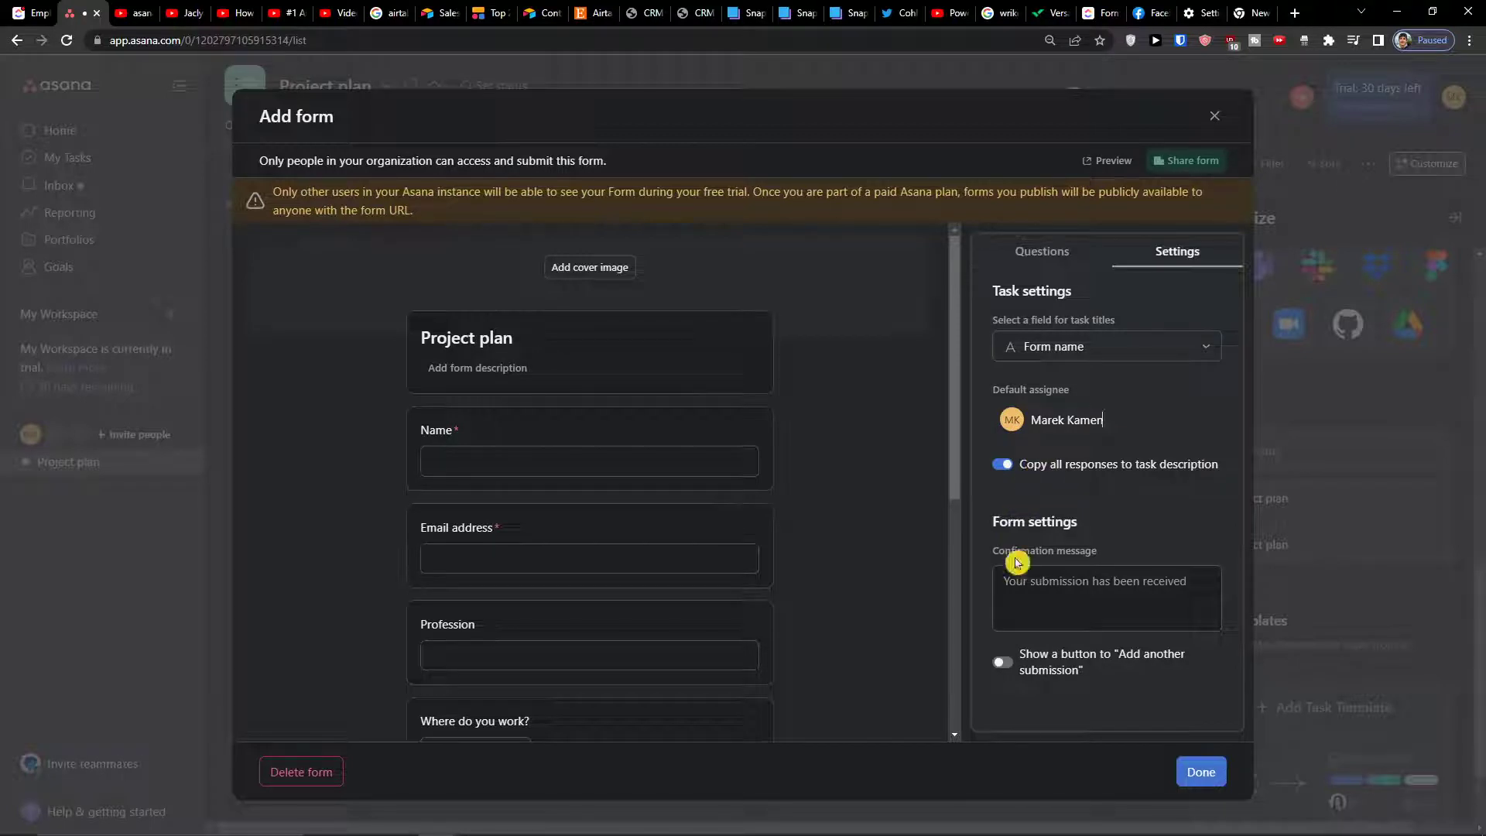
{"action": "left_click", "coordinate": [1006, 582]}
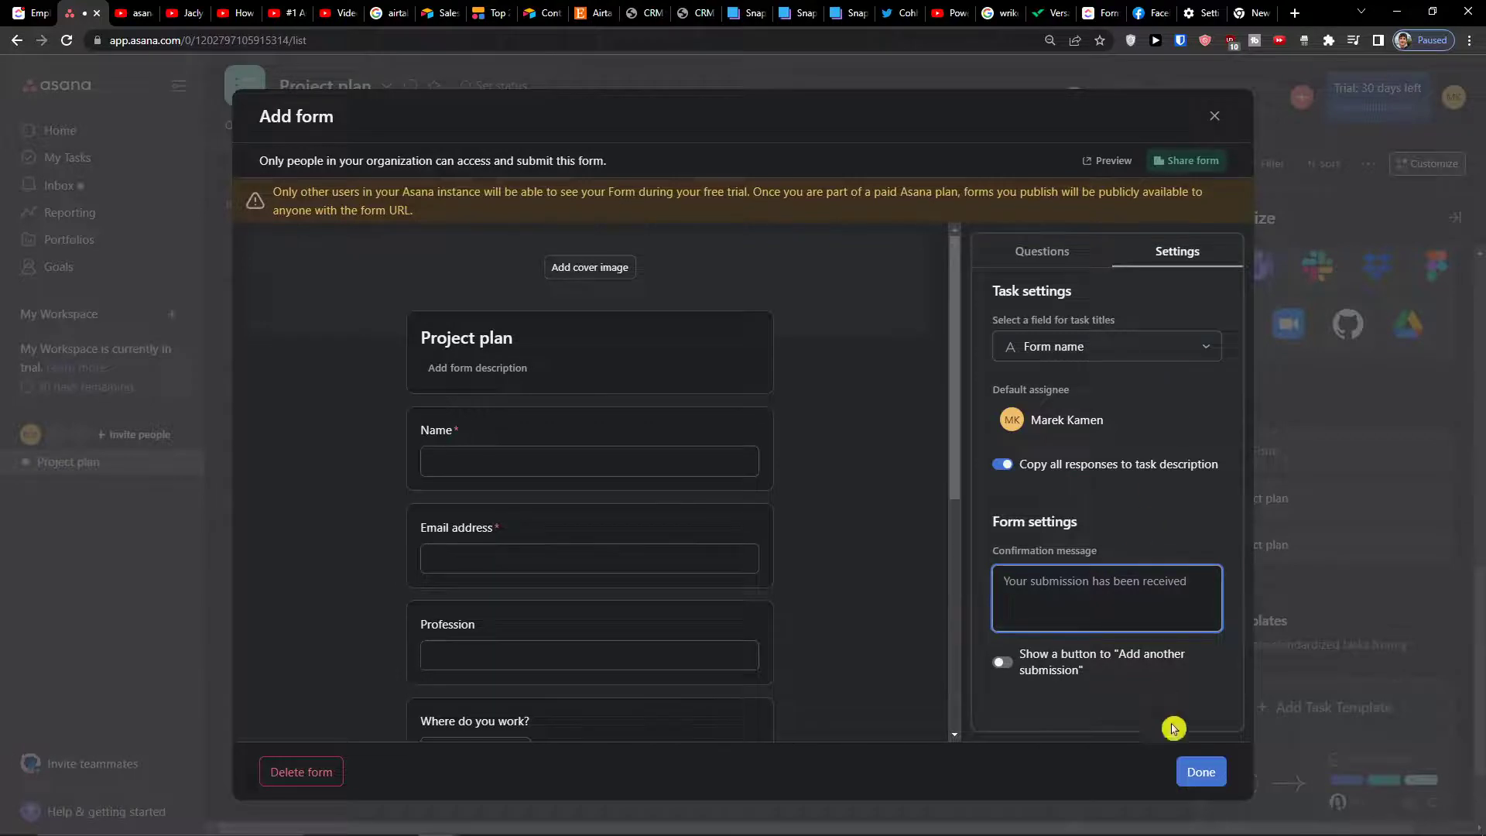
{"action": "left_click", "coordinate": [1194, 773]}
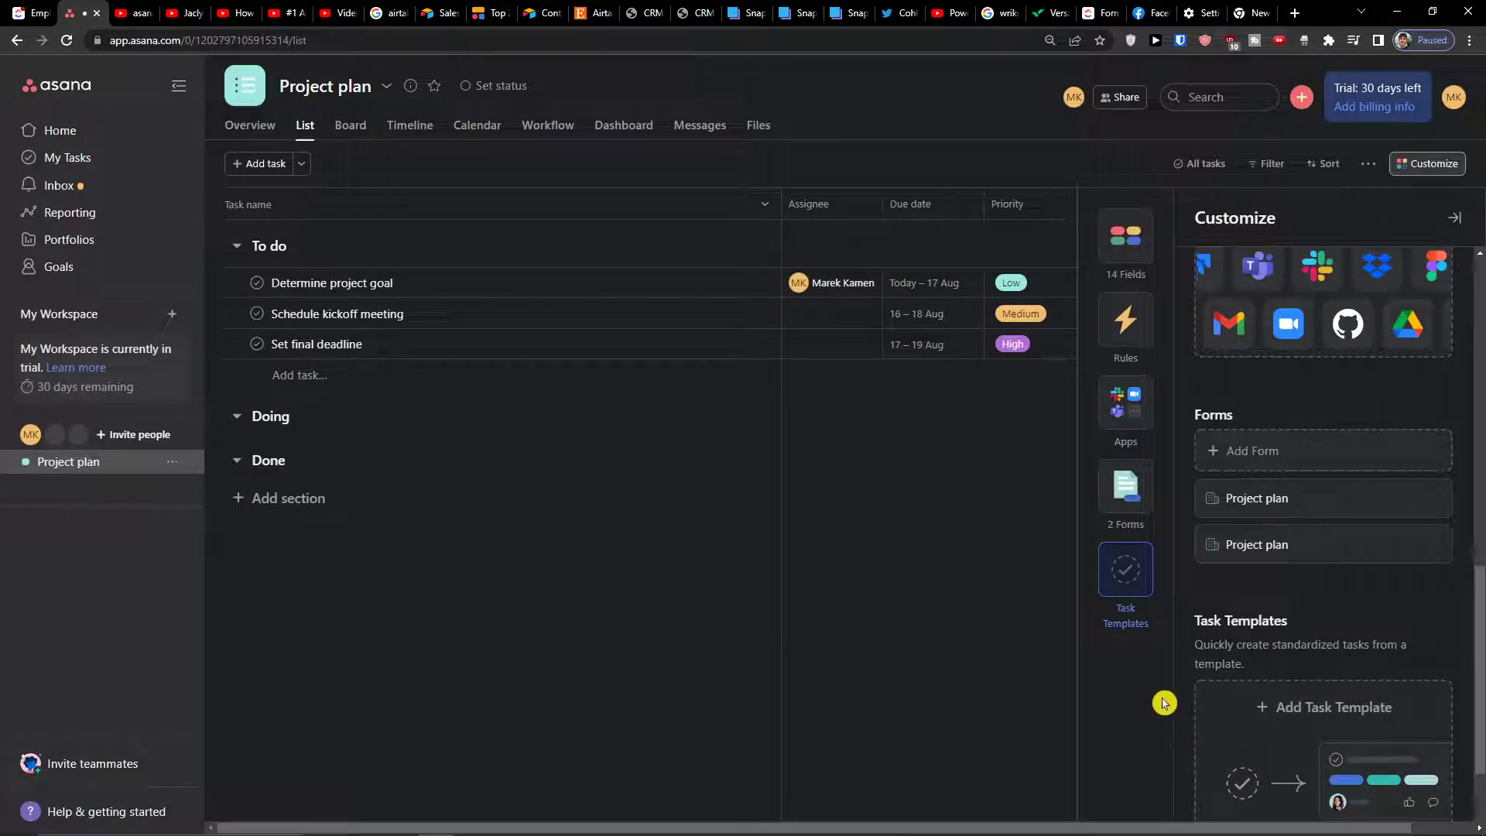
Reopen the Project plan forms and review the second form's questions
{"action": "left_click", "coordinate": [1308, 499]}
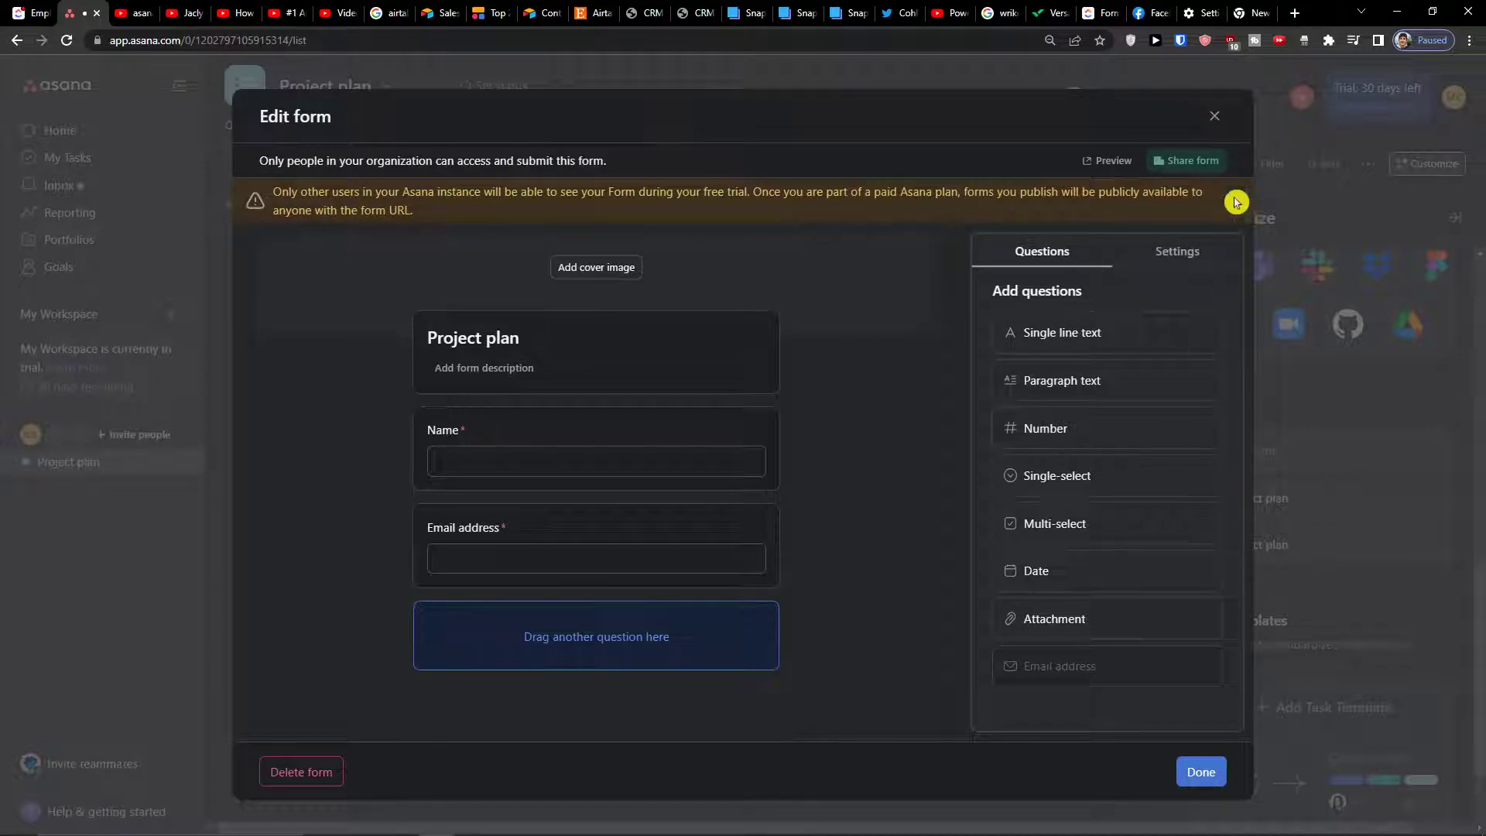
{"action": "left_click", "coordinate": [1214, 127]}
{"action": "left_click", "coordinate": [1312, 554]}
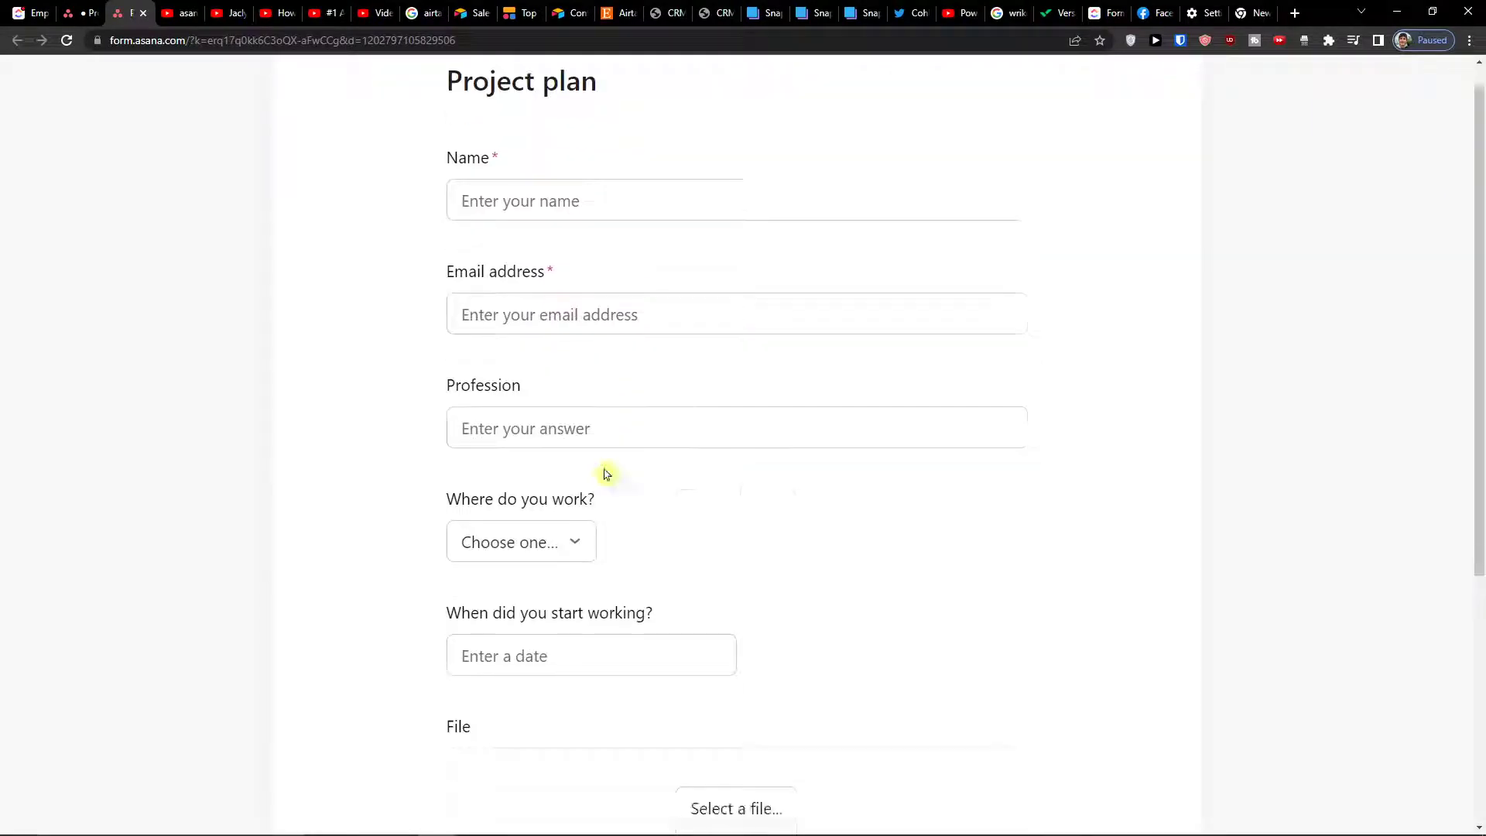
{"action": "scroll", "coordinate": [590, 472], "scroll_direction": "up", "scroll_amount": 2}
{"action": "scroll", "coordinate": [575, 480], "scroll_direction": "up", "scroll_amount": 3}
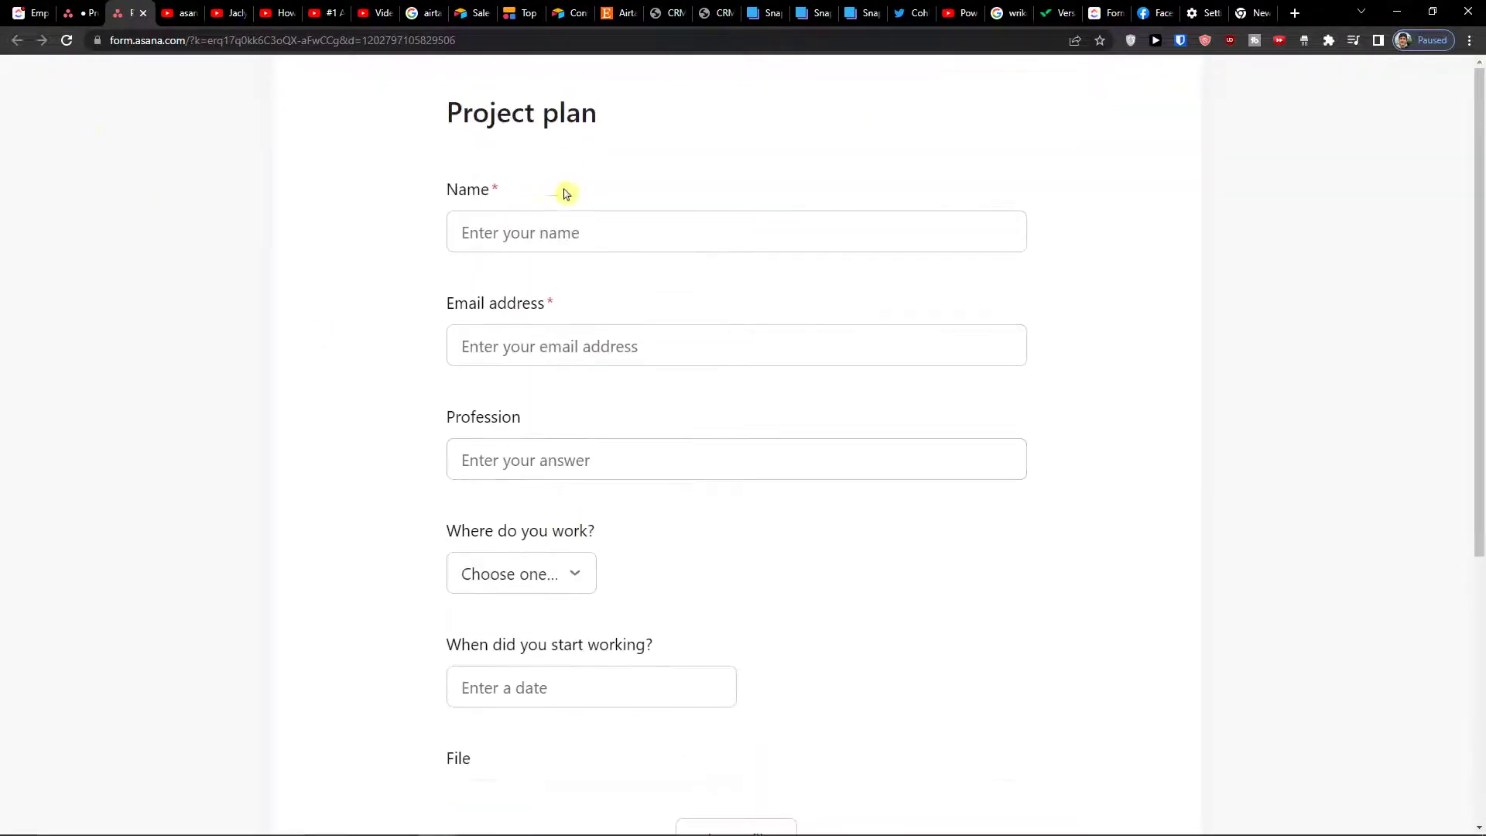
Switch to the live form's tab and start filling in the Name field
{"action": "left_click", "coordinate": [82, 8]}
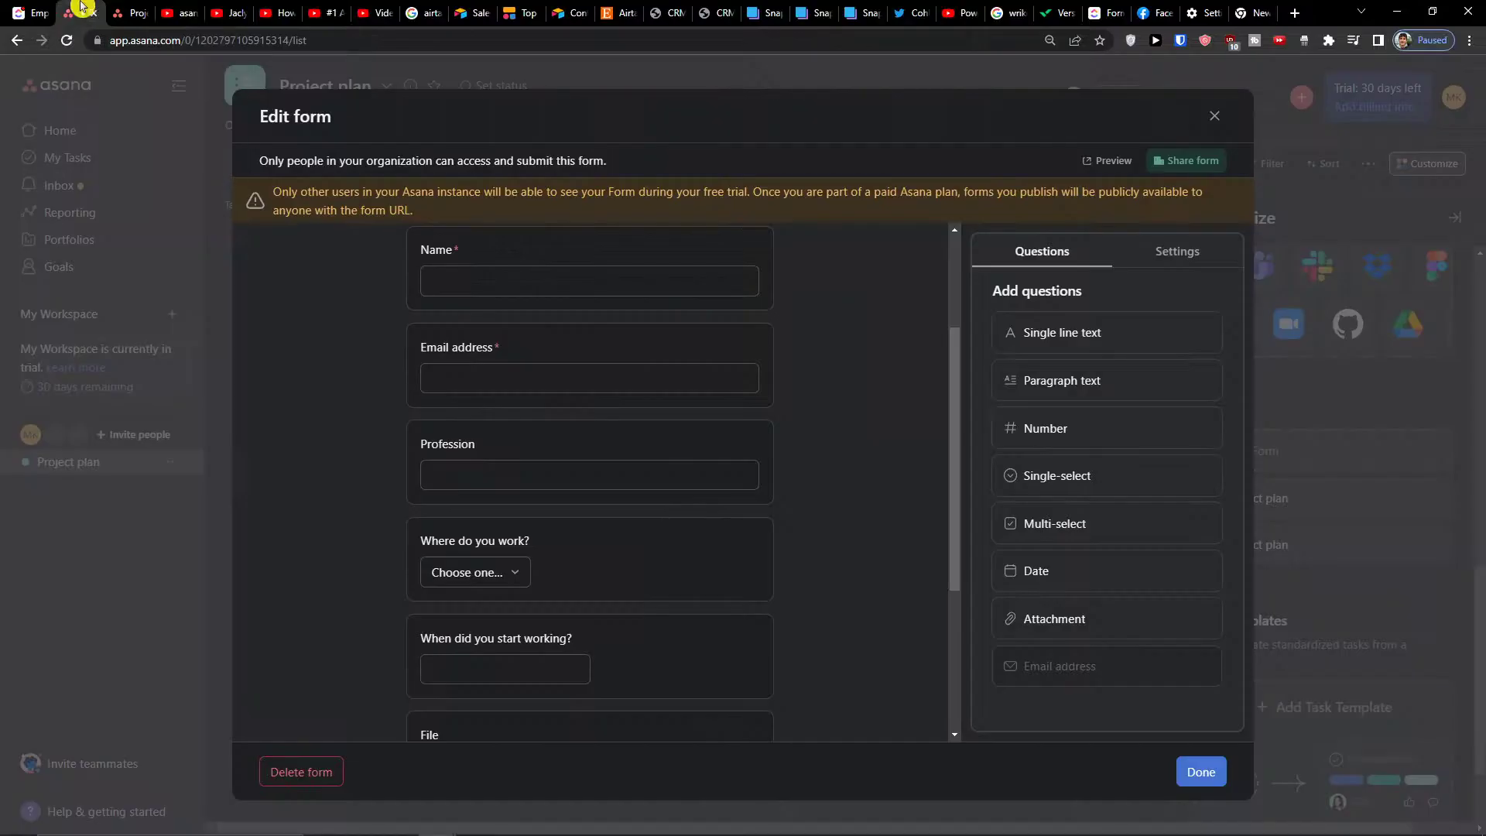
{"action": "key", "text": "Escape"}
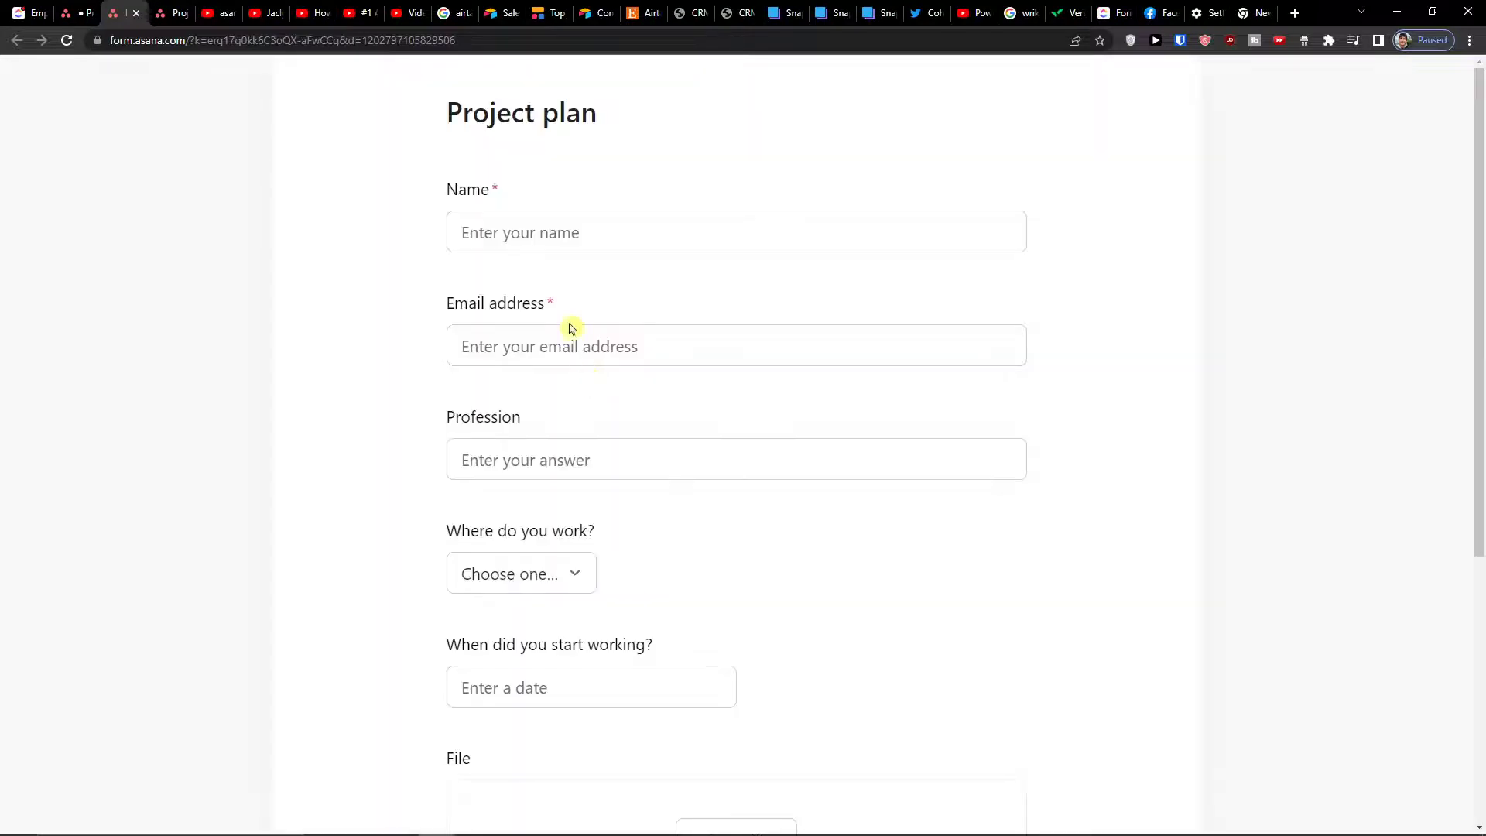
{"action": "left_click", "coordinate": [551, 247]}
Enter the submitter's name and e-mail address, and 'CEO marketing' as the profession
{"action": "type", "text": "Marek"}
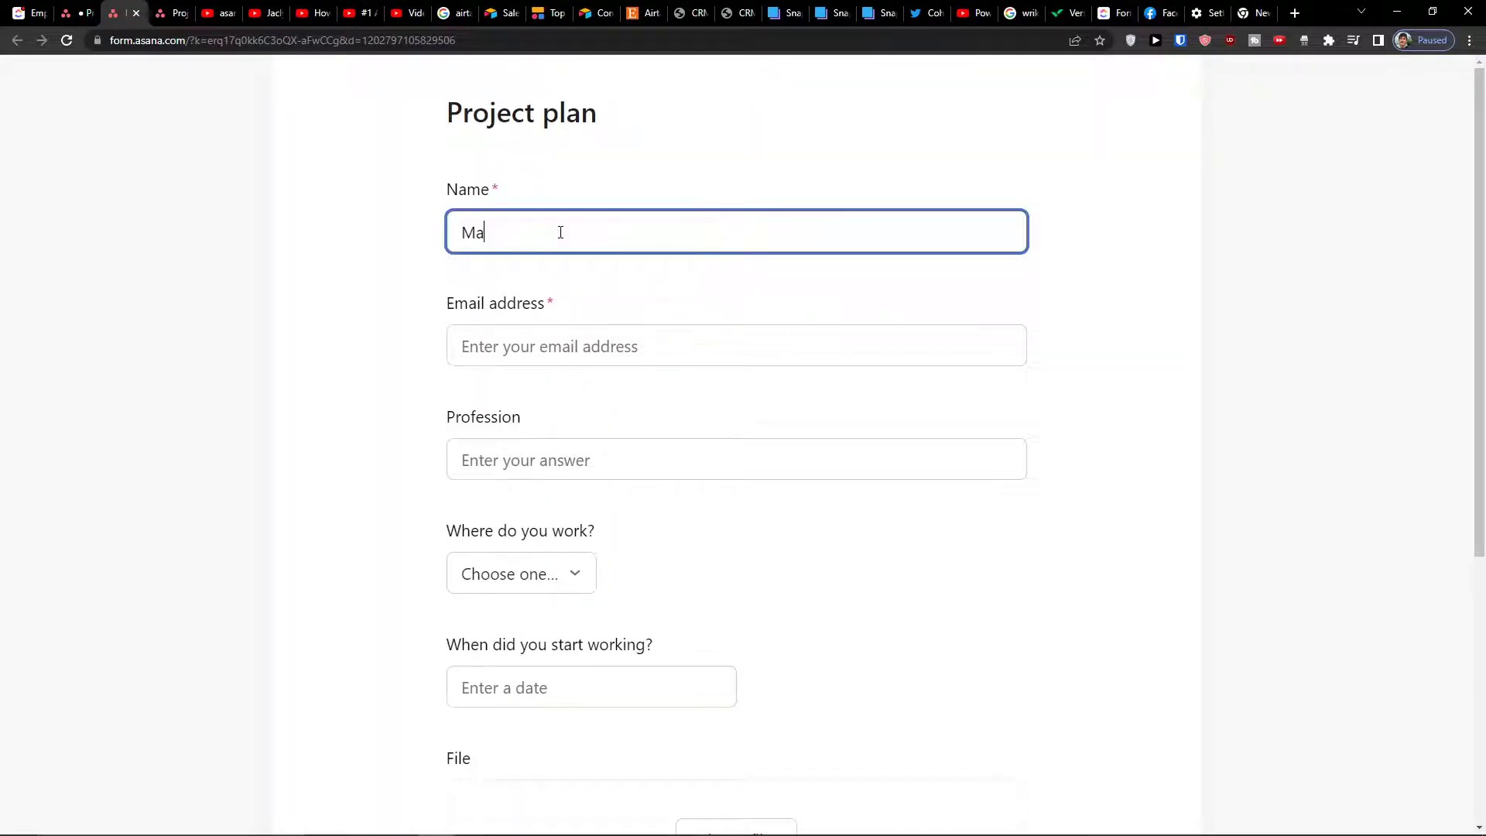
{"action": "key", "text": "Tab"}
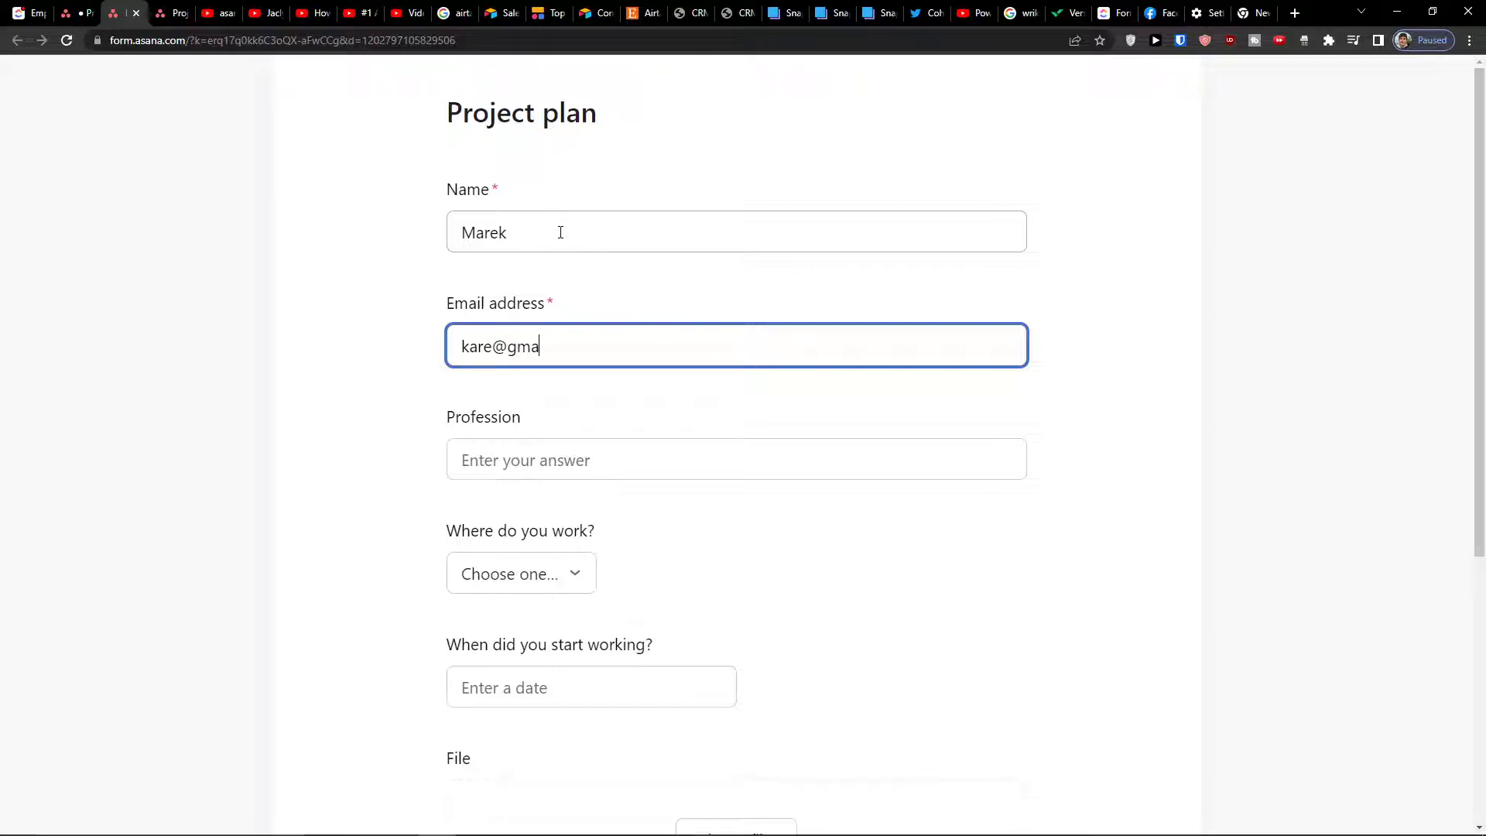
{"action": "key", "text": "Tab"}
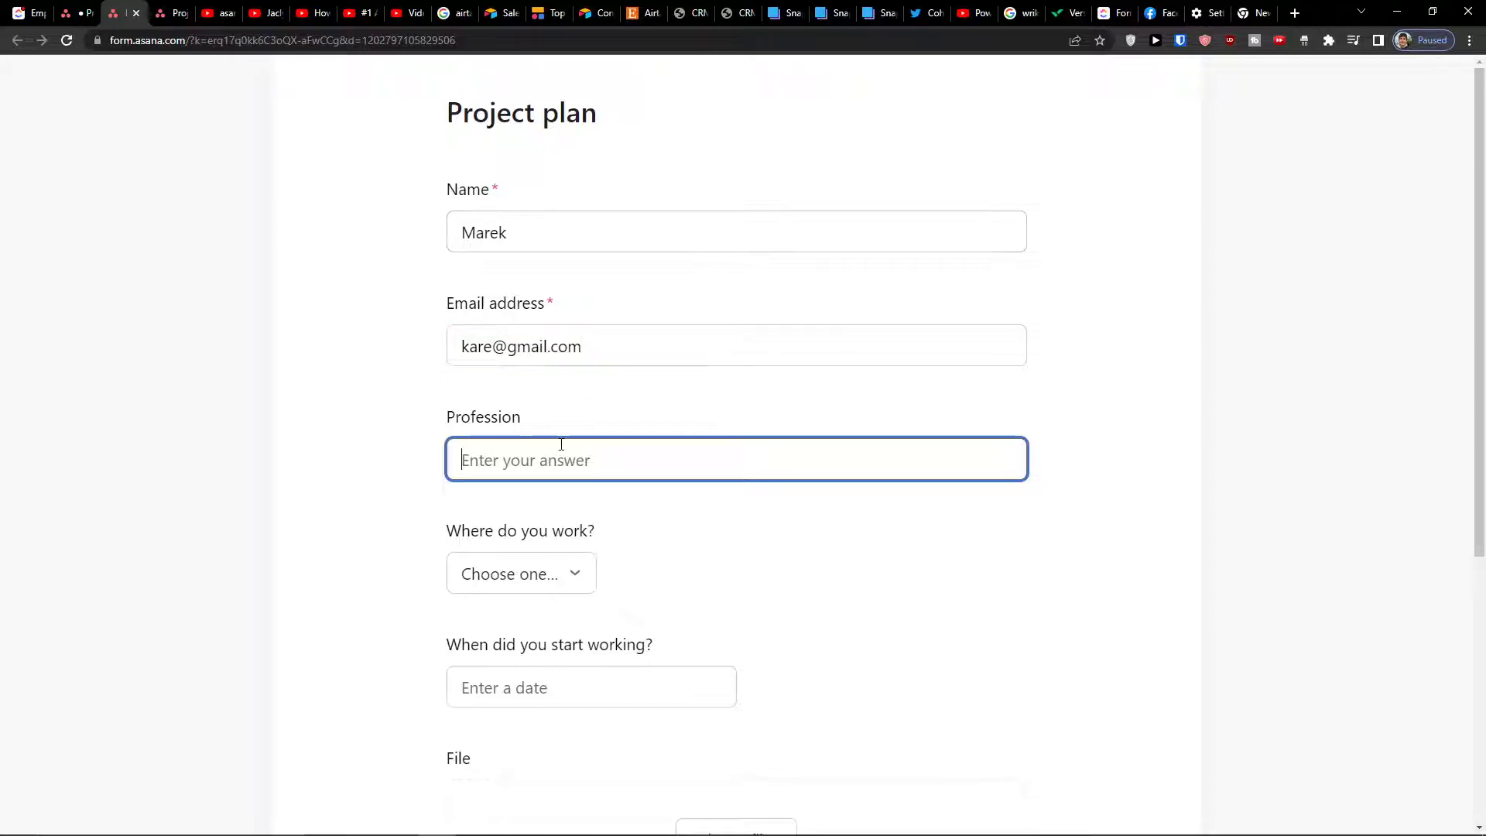
{"action": "type", "text": "Slo"}
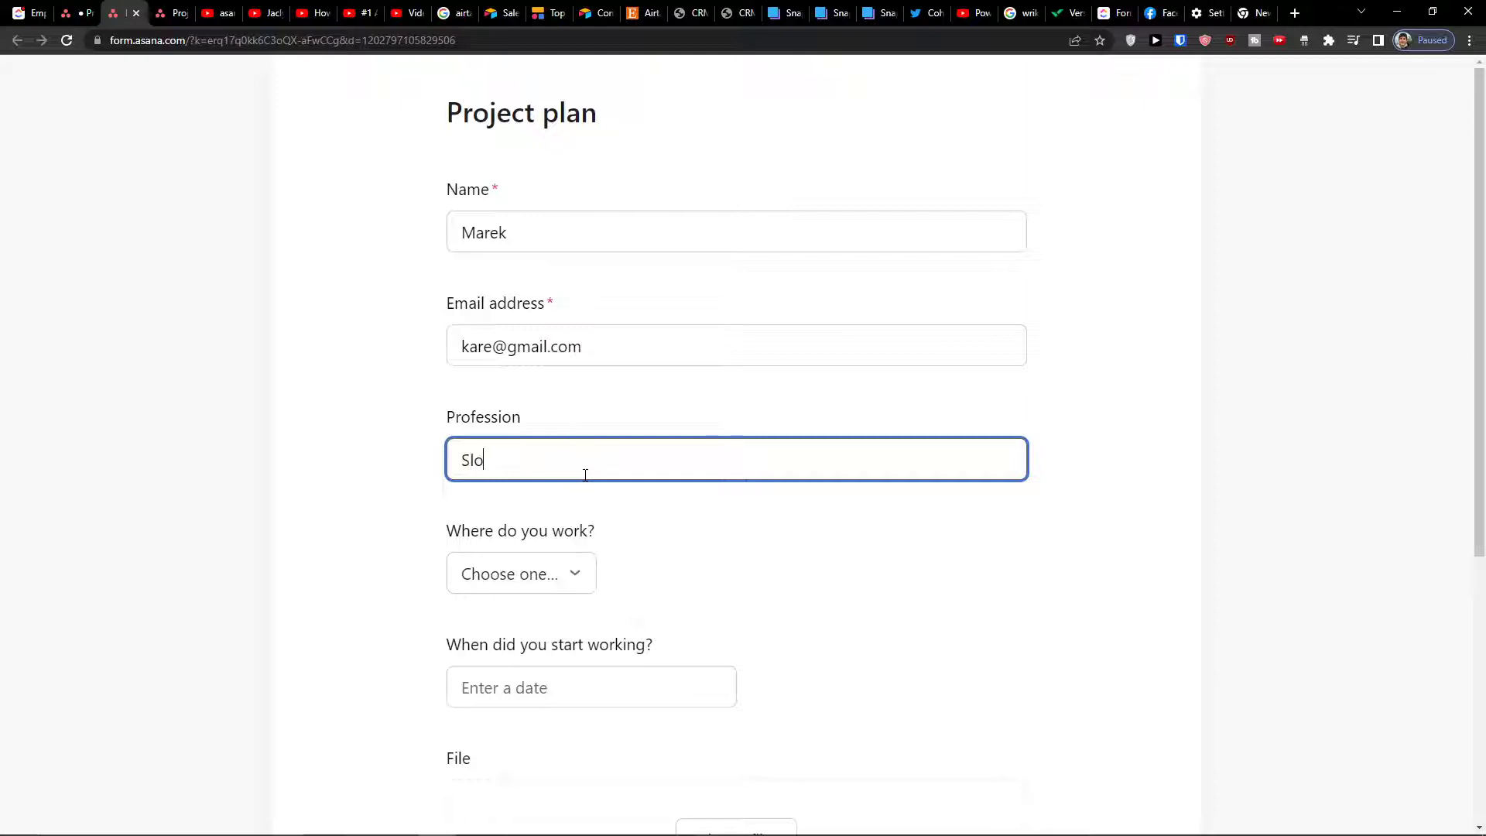
{"action": "key", "text": "BackSpace"}
{"action": "key", "text": "BackSpace"}
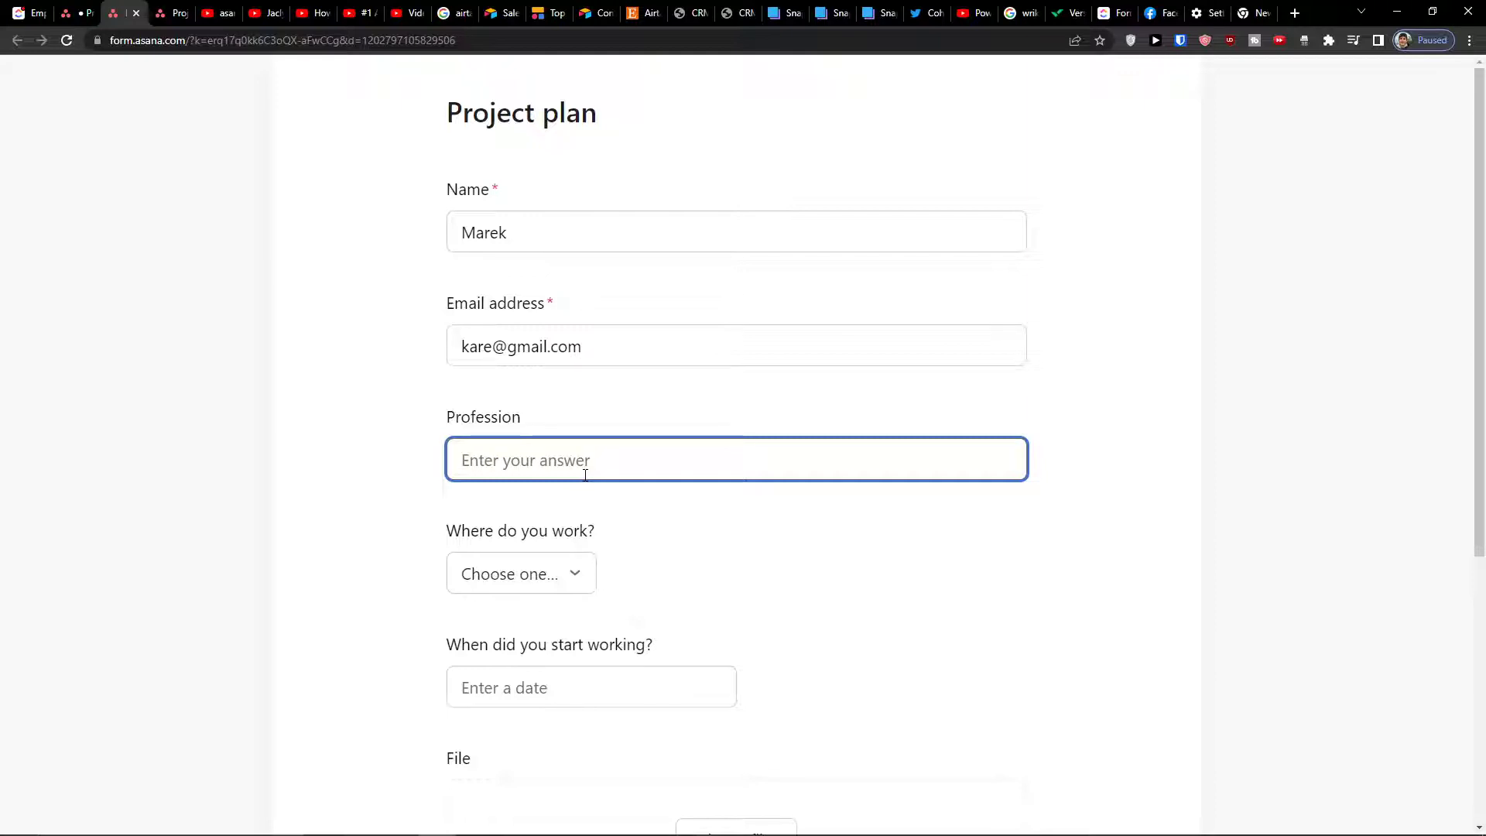
{"action": "type", "text": "CEO marketing"}
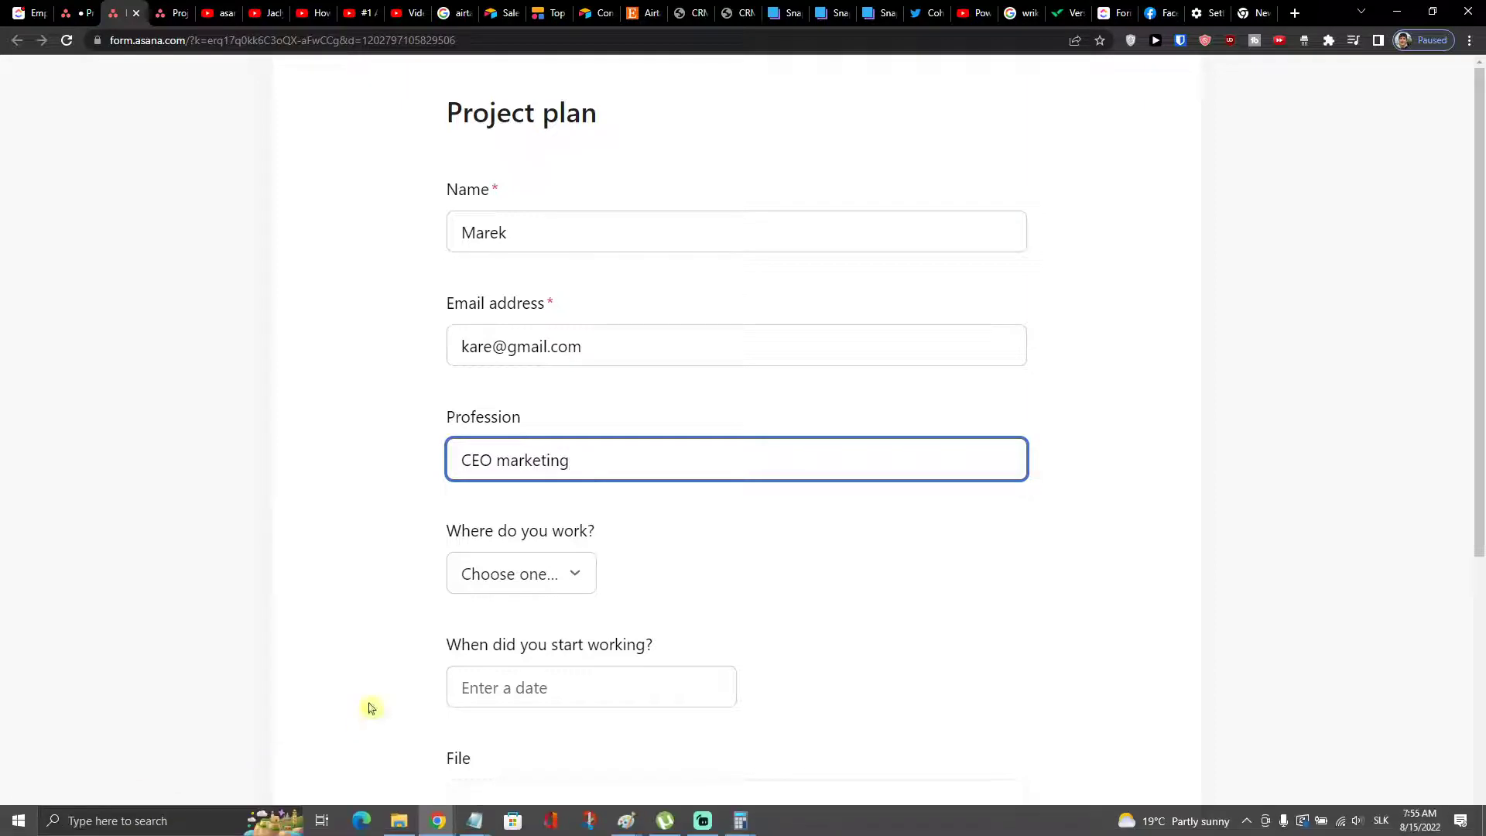
Choose Marketing as the workplace and set the start date to 15 August 2022
{"action": "left_click", "coordinate": [487, 584]}
{"action": "scroll", "coordinate": [488, 587], "scroll_direction": "down", "scroll_amount": 2}
{"action": "left_click", "coordinate": [534, 402]}
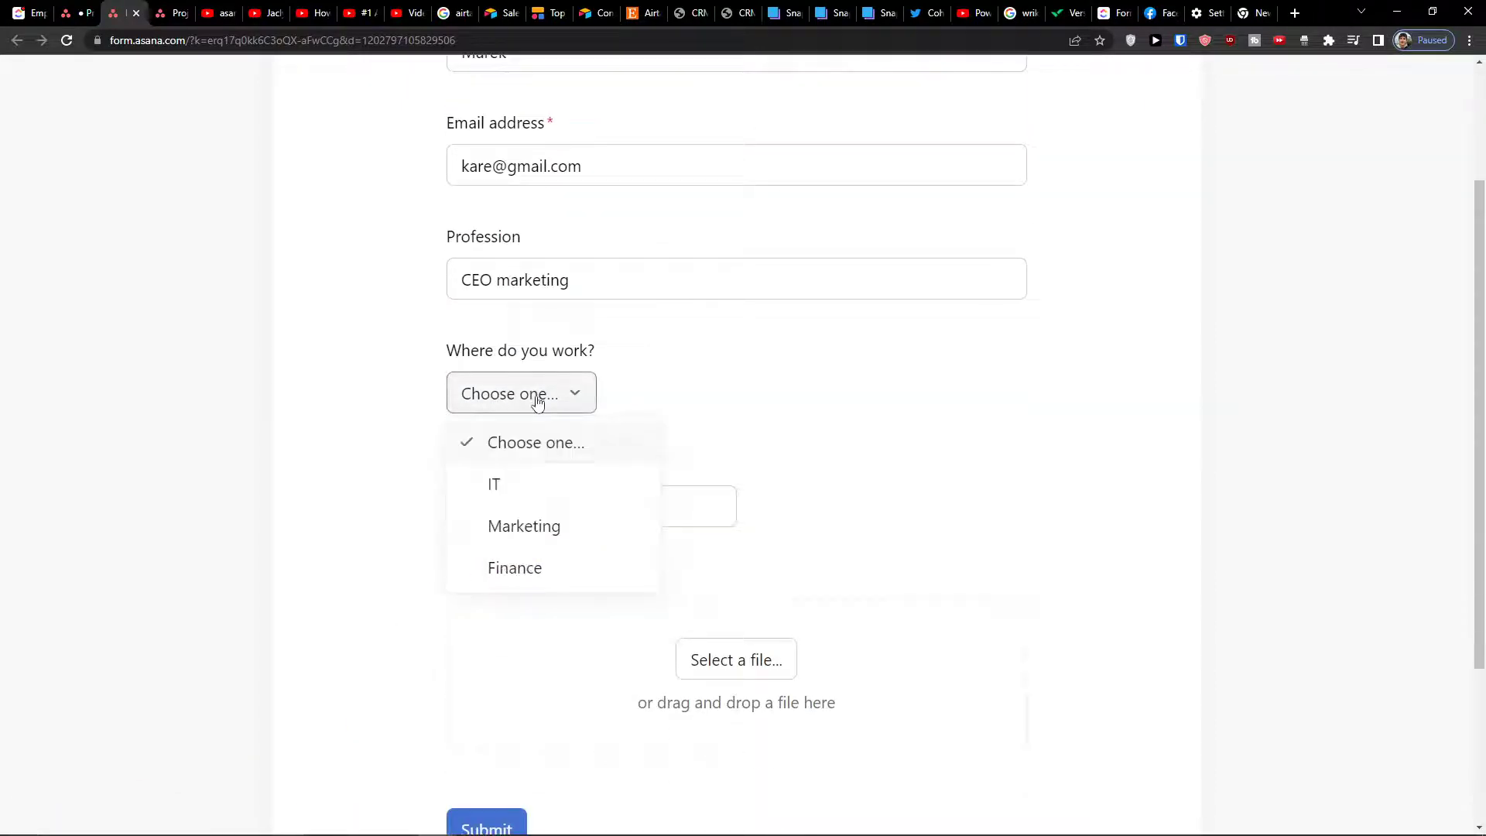
{"action": "left_click", "coordinate": [508, 523]}
{"action": "left_click", "coordinate": [507, 507]}
{"action": "left_click", "coordinate": [373, 505]}
{"action": "left_click", "coordinate": [551, 499]}
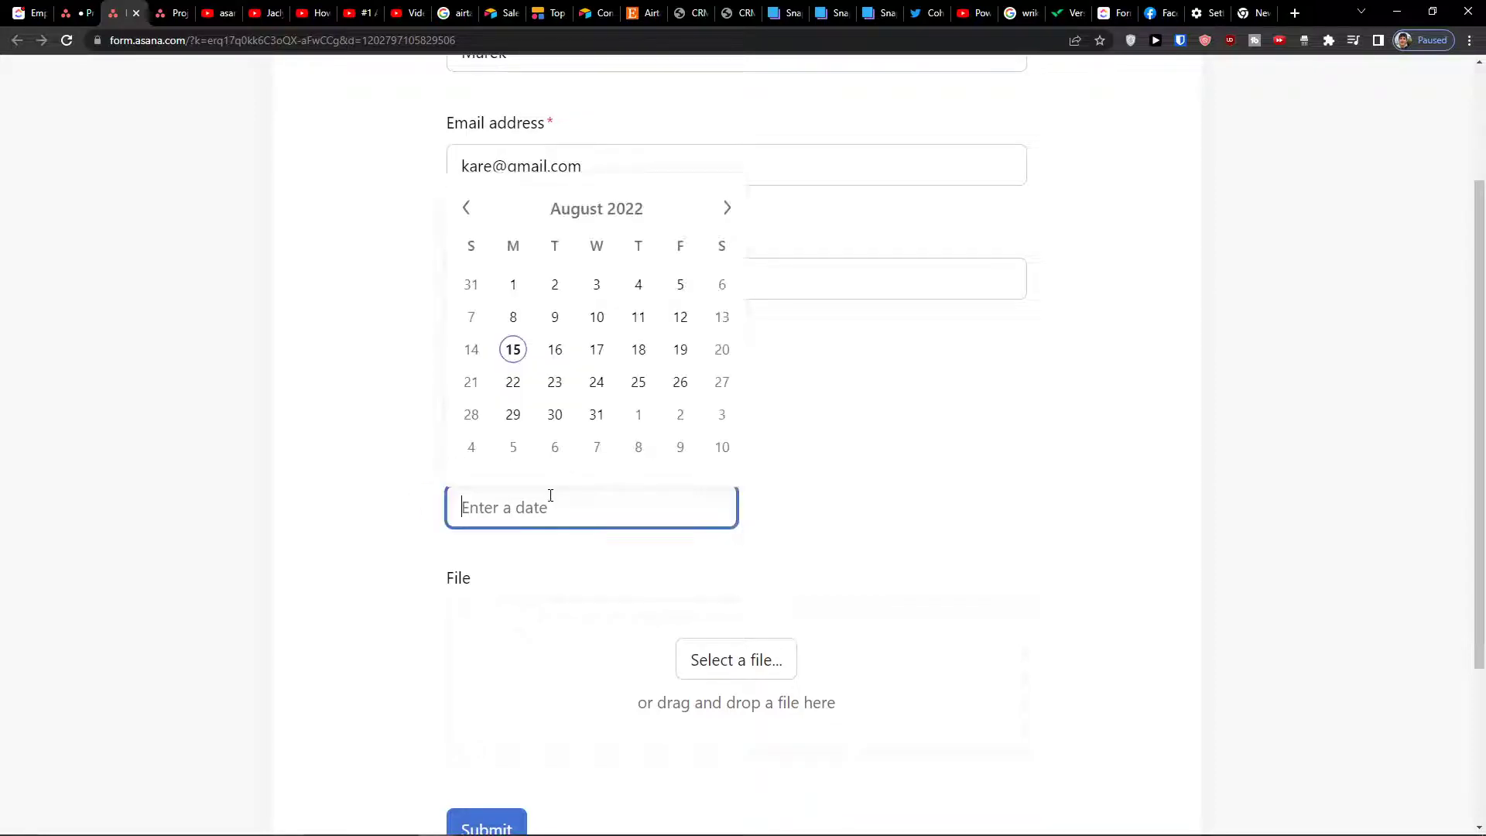
{"action": "left_click", "coordinate": [582, 356]}
{"action": "left_click", "coordinate": [476, 499]}
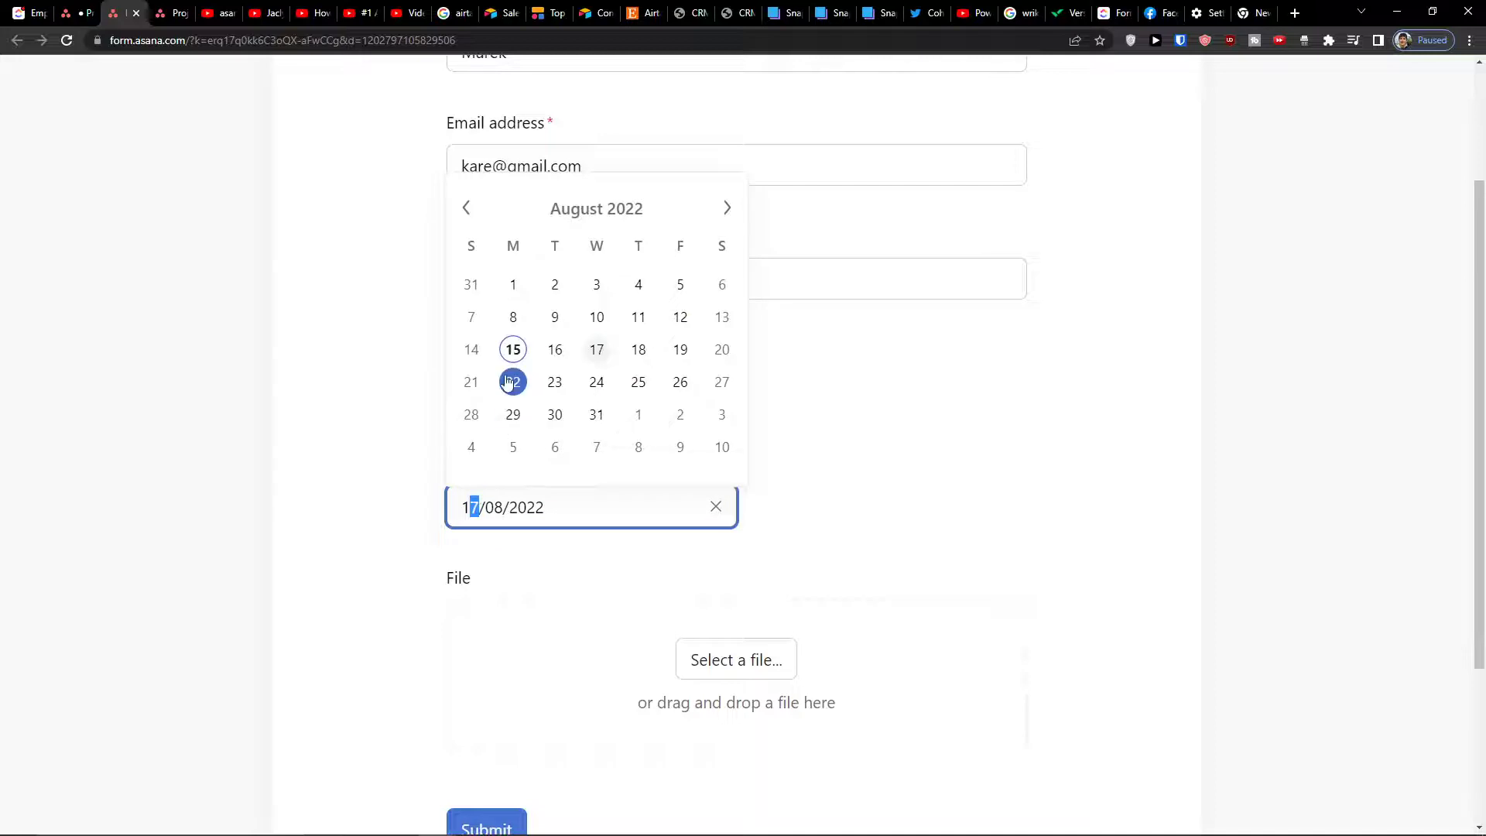
{"action": "left_click", "coordinate": [511, 350]}
{"action": "scroll", "coordinate": [383, 573], "scroll_direction": "down", "scroll_amount": 3}
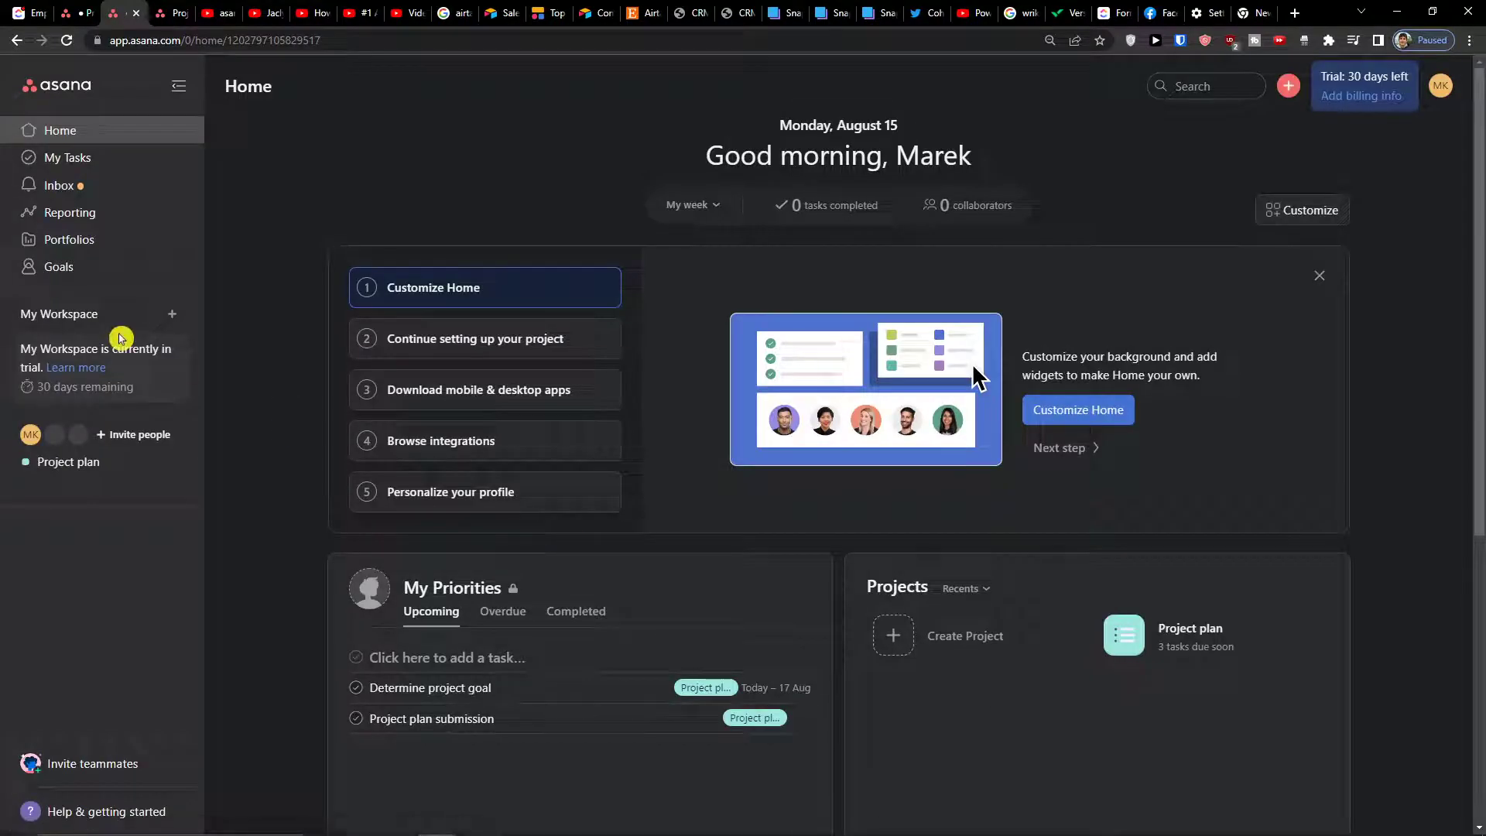
Open the Project plan list and scroll right to the submission's Email address, Name and Start date columns
{"action": "left_click", "coordinate": [114, 461]}
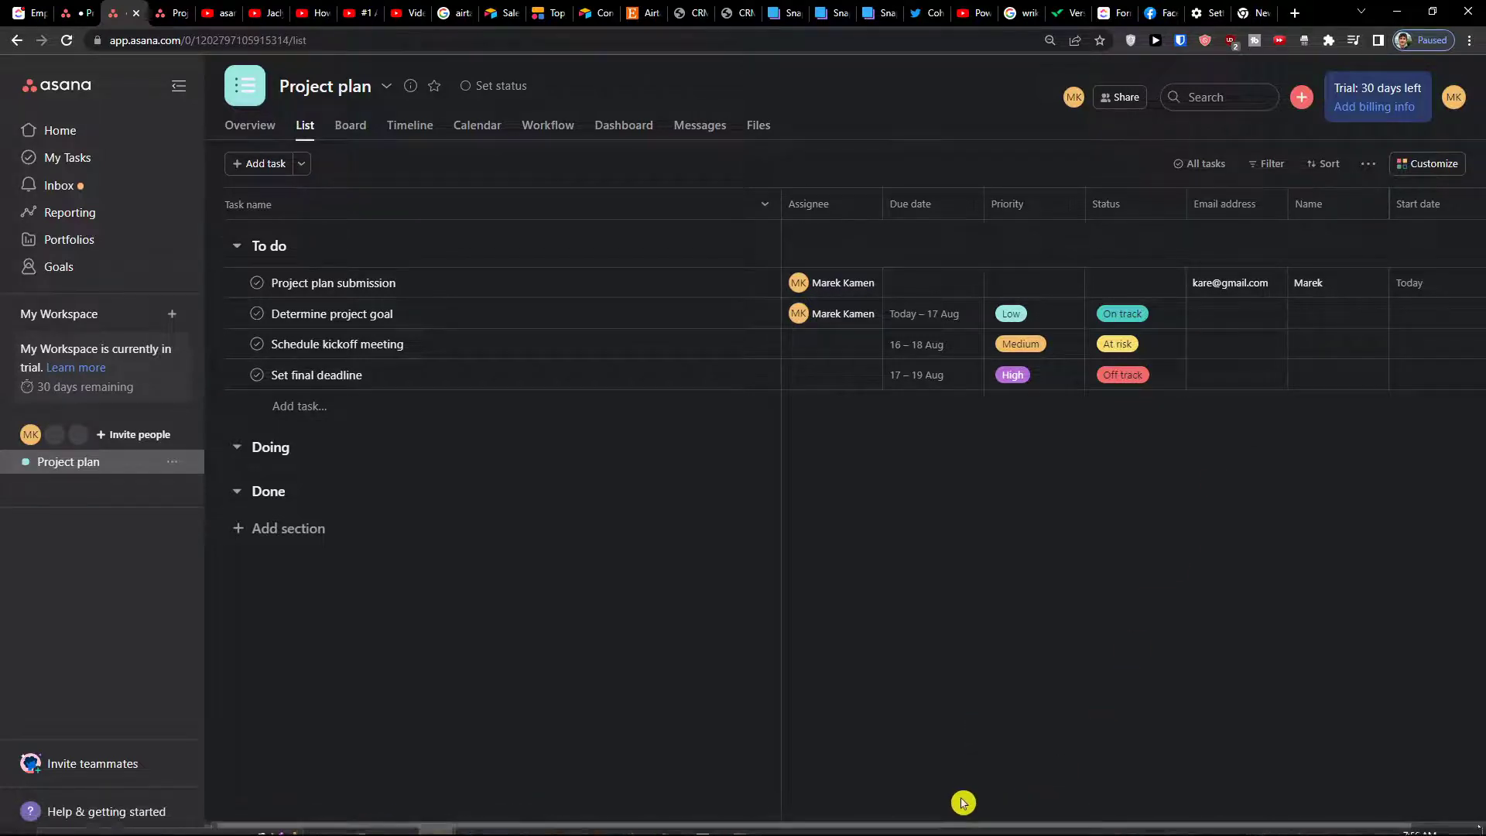
{"action": "left_click_drag", "start_coordinate": [975, 827], "coordinate": [1037, 830]}
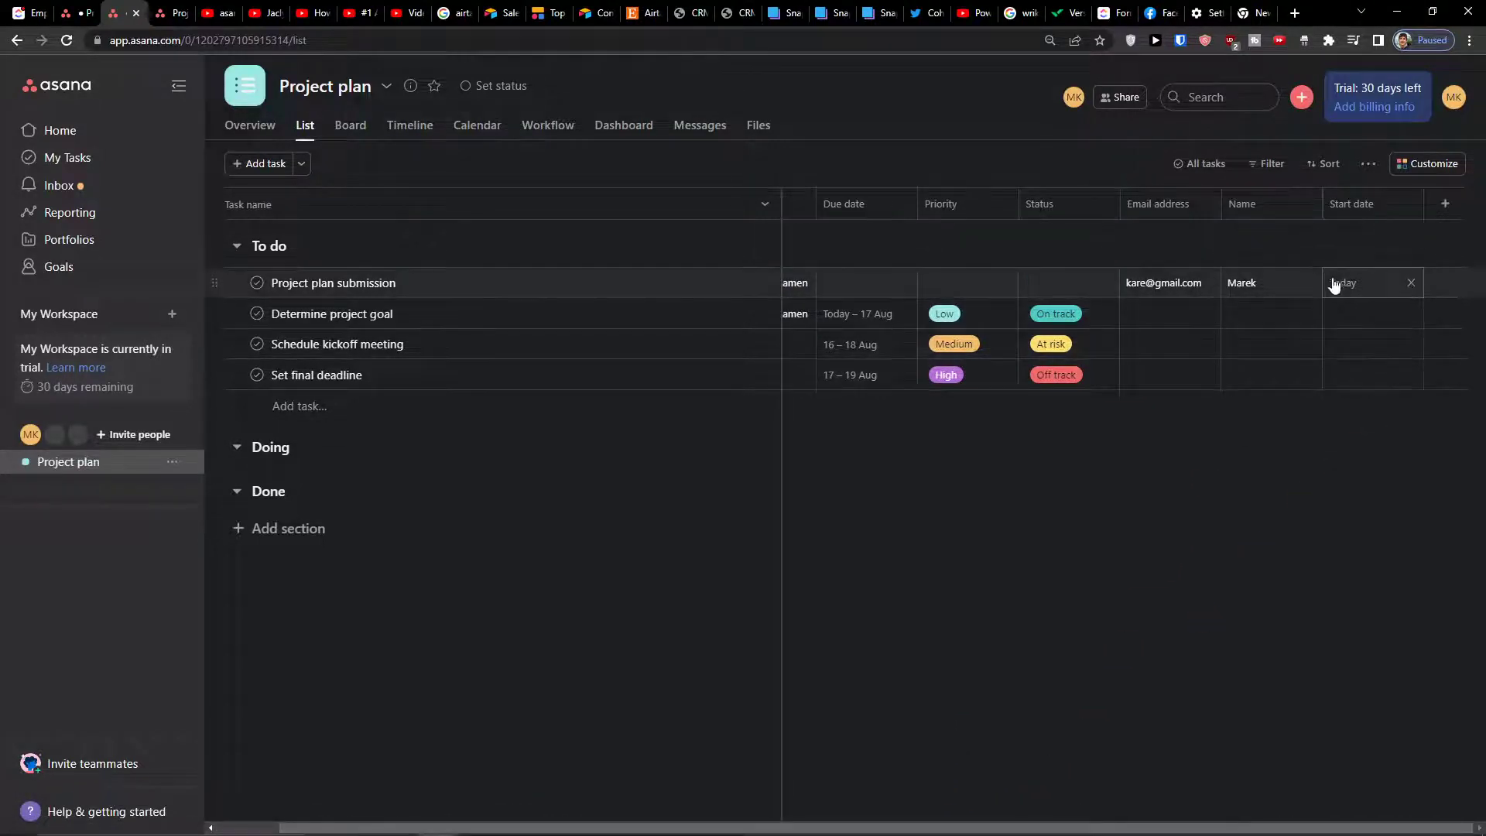
{"action": "left_click", "coordinate": [1408, 170]}
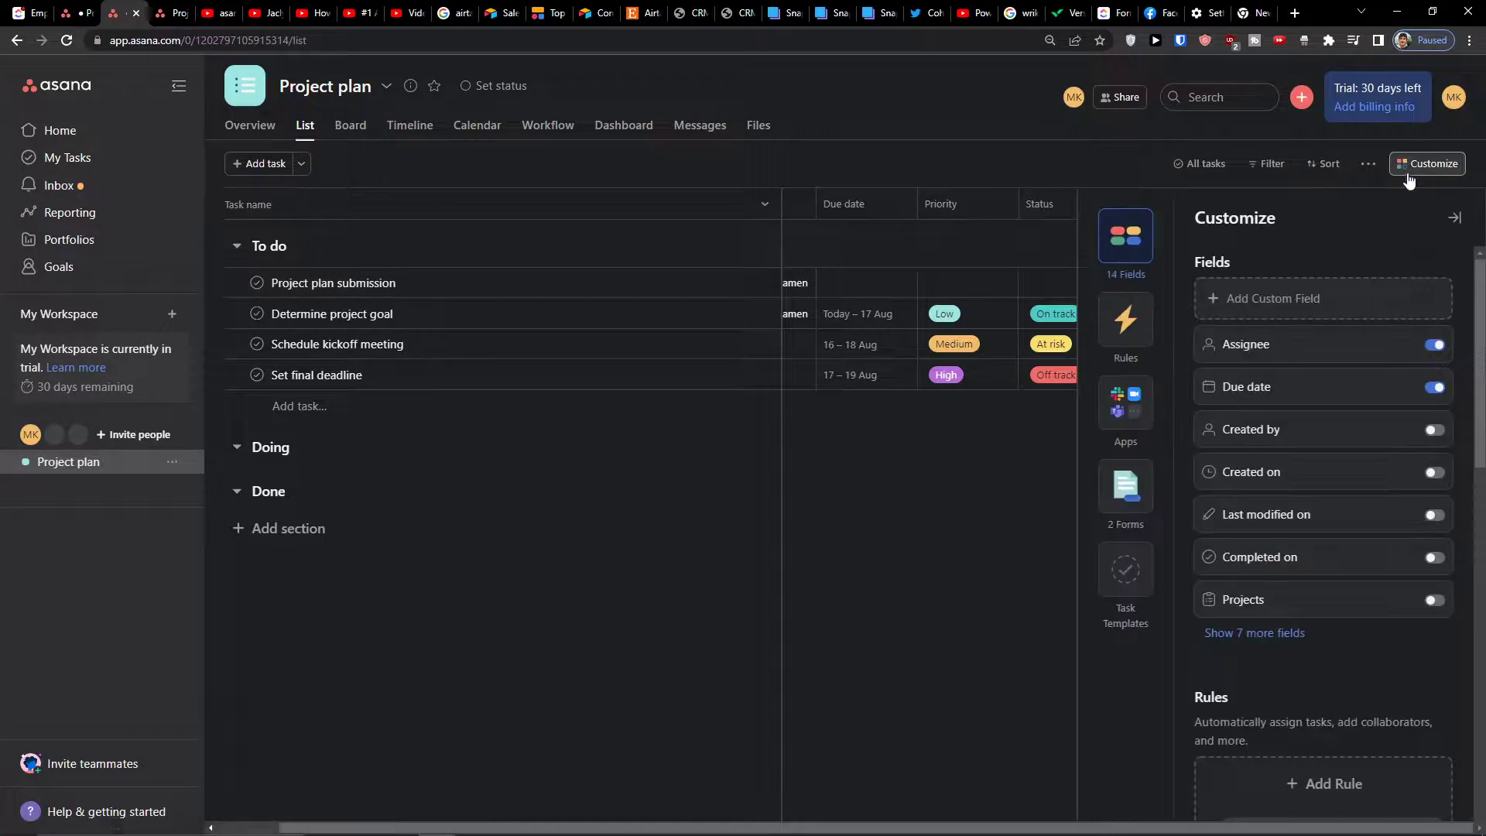
{"action": "left_click", "coordinate": [1149, 480]}
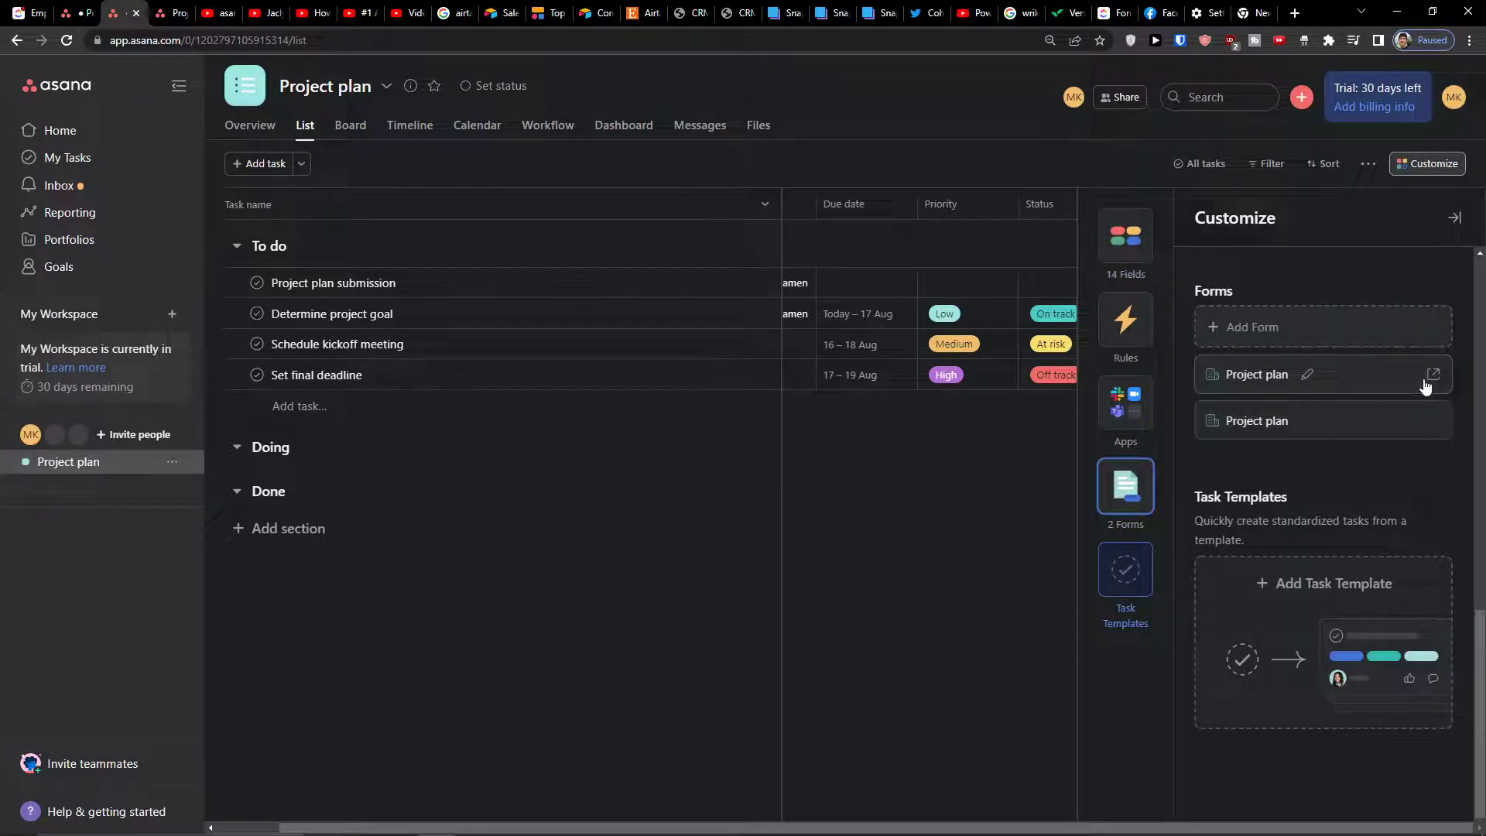
{"action": "left_click", "coordinate": [1284, 430]}
{"action": "scroll", "coordinate": [787, 485], "scroll_direction": "down", "scroll_amount": 5}
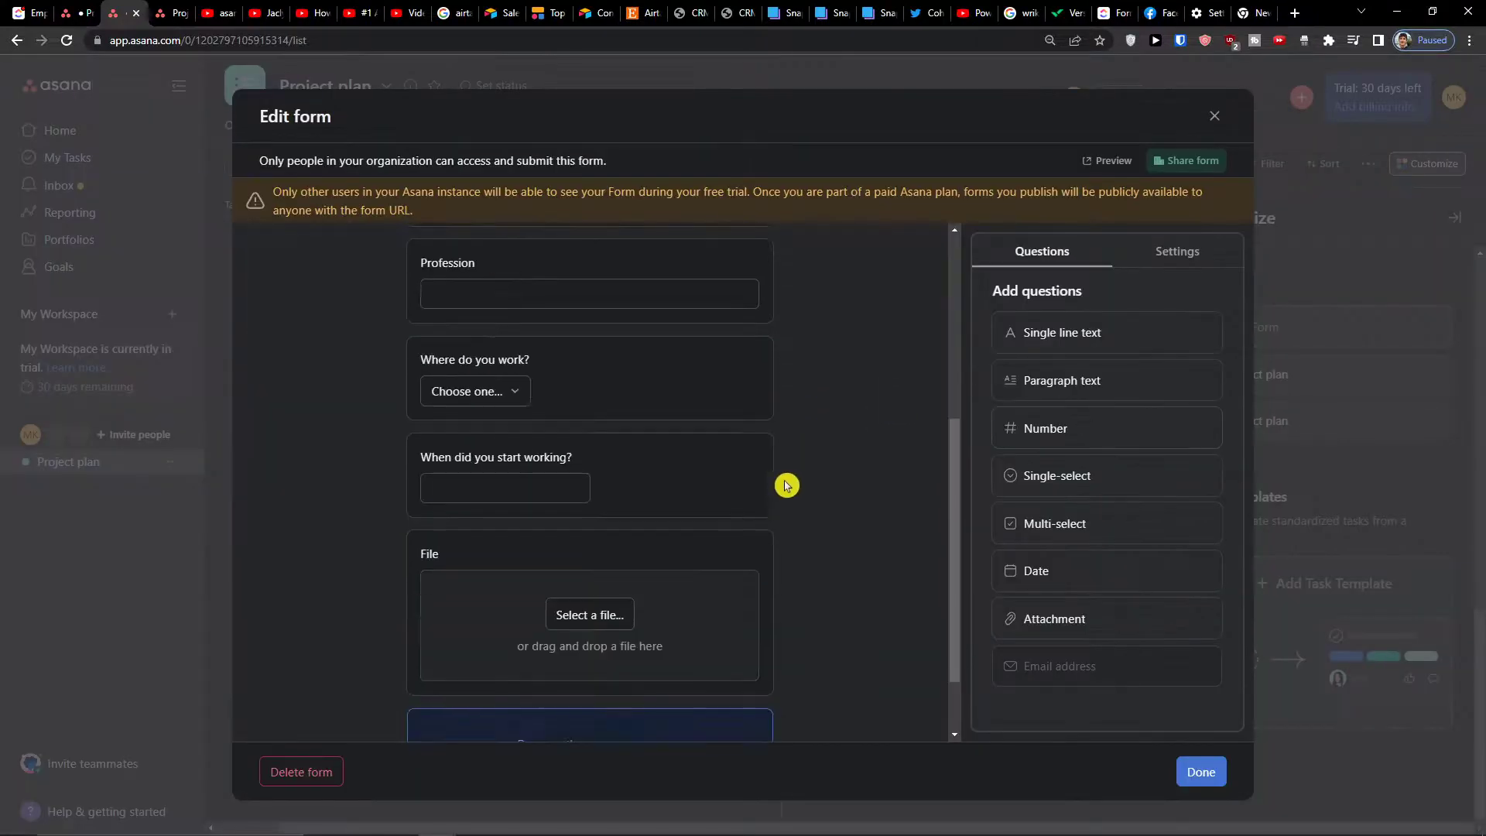
{"action": "left_click", "coordinate": [703, 395]}
{"action": "left_click", "coordinate": [732, 654]}
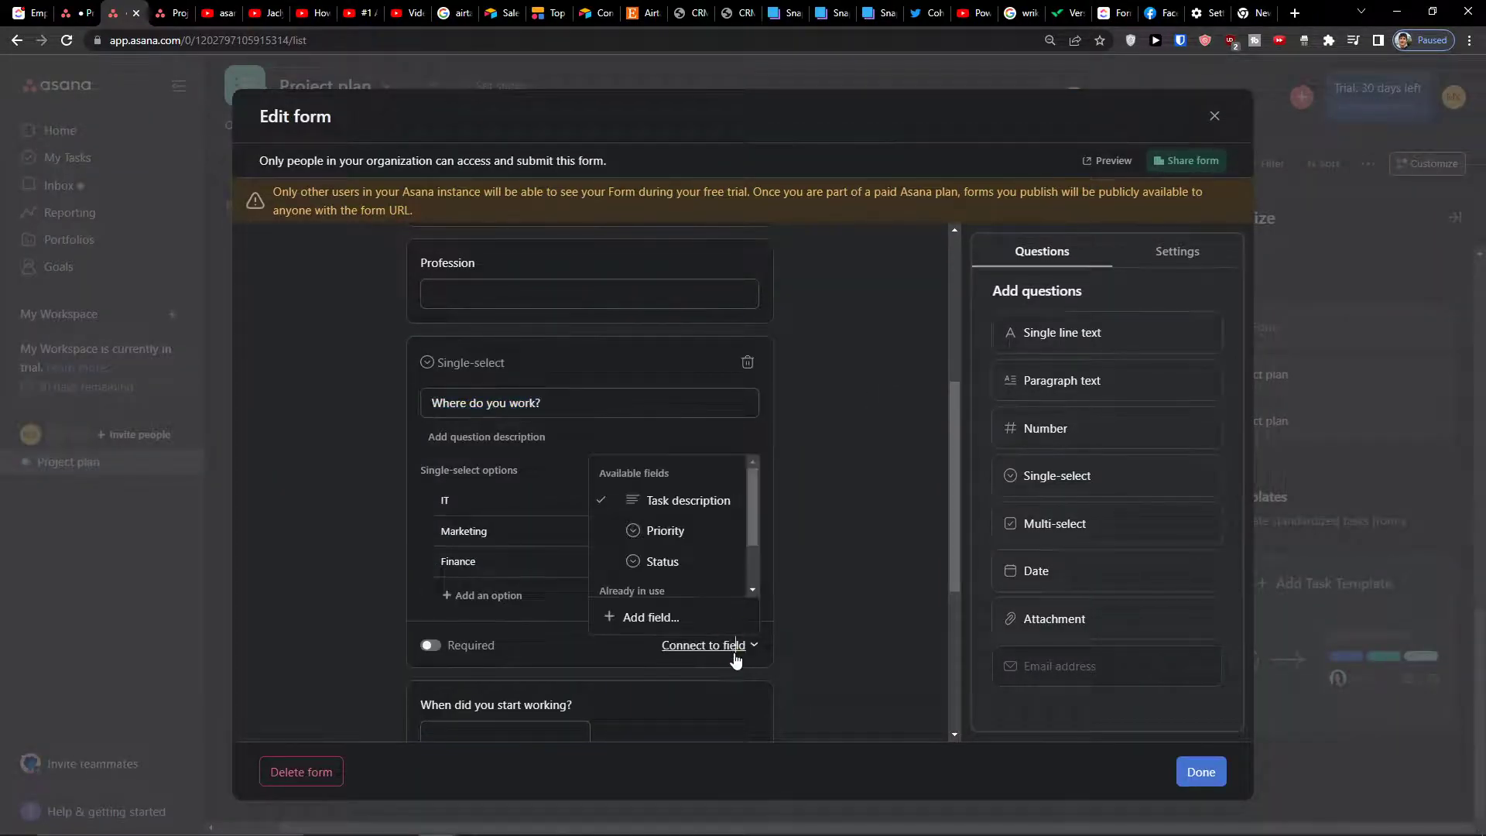
{"action": "scroll", "coordinate": [666, 557], "scroll_direction": "down", "scroll_amount": 2}
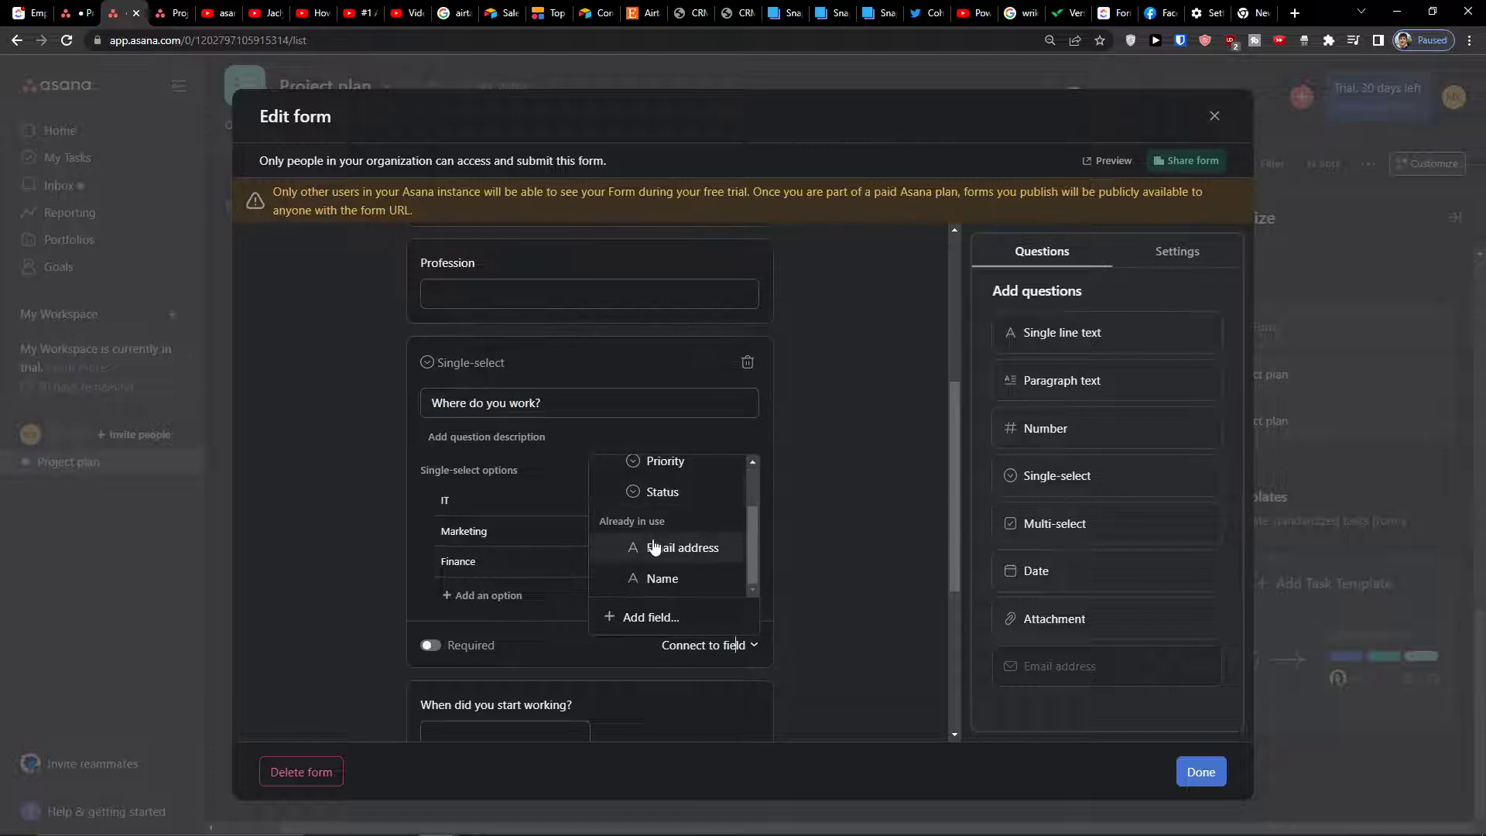
{"action": "left_click", "coordinate": [663, 628]}
{"action": "left_click", "coordinate": [852, 265]}
{"action": "left_click", "coordinate": [854, 267]}
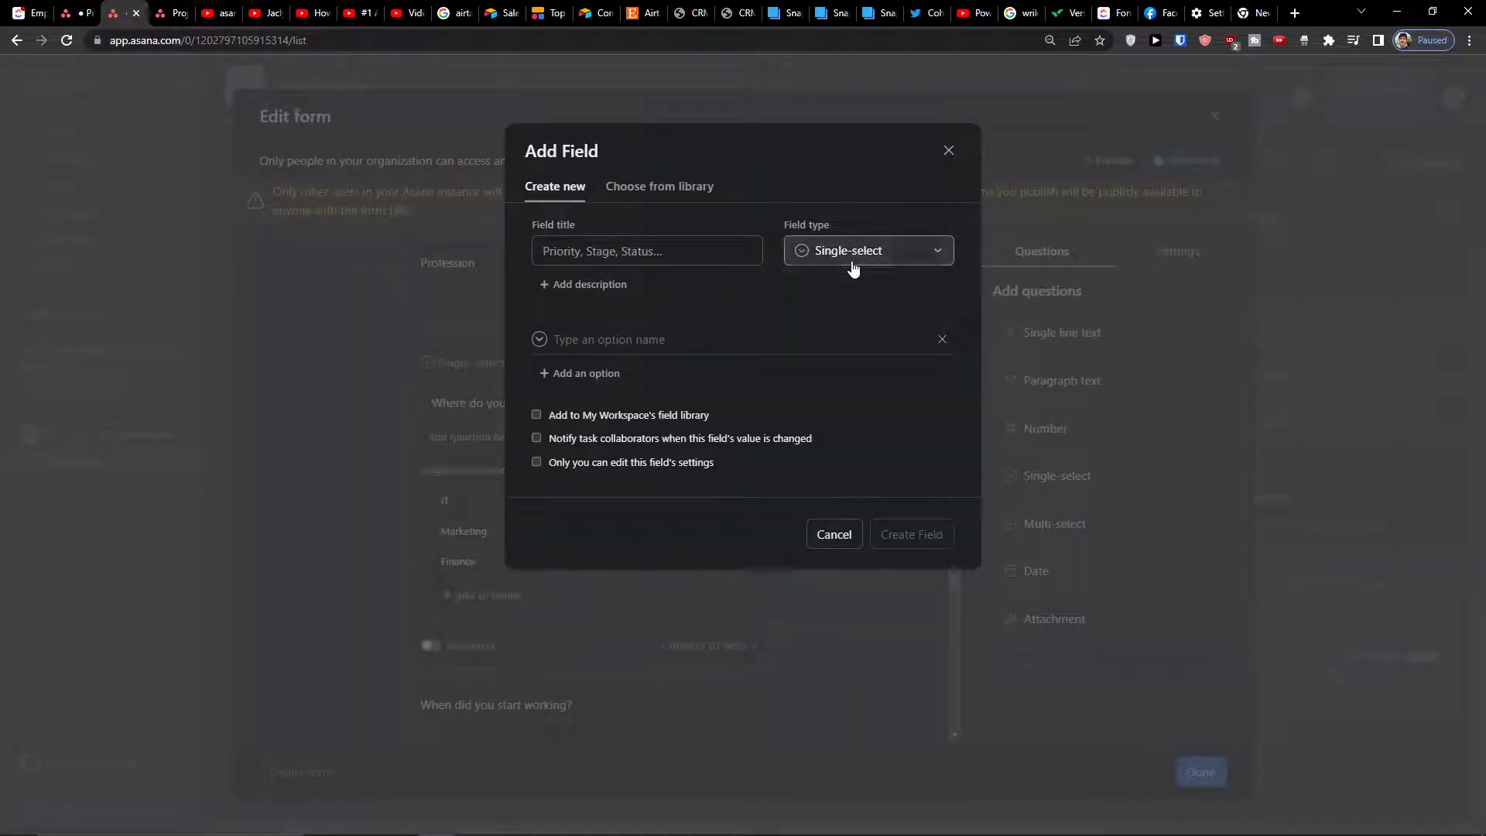
{"action": "left_click", "coordinate": [619, 251]}
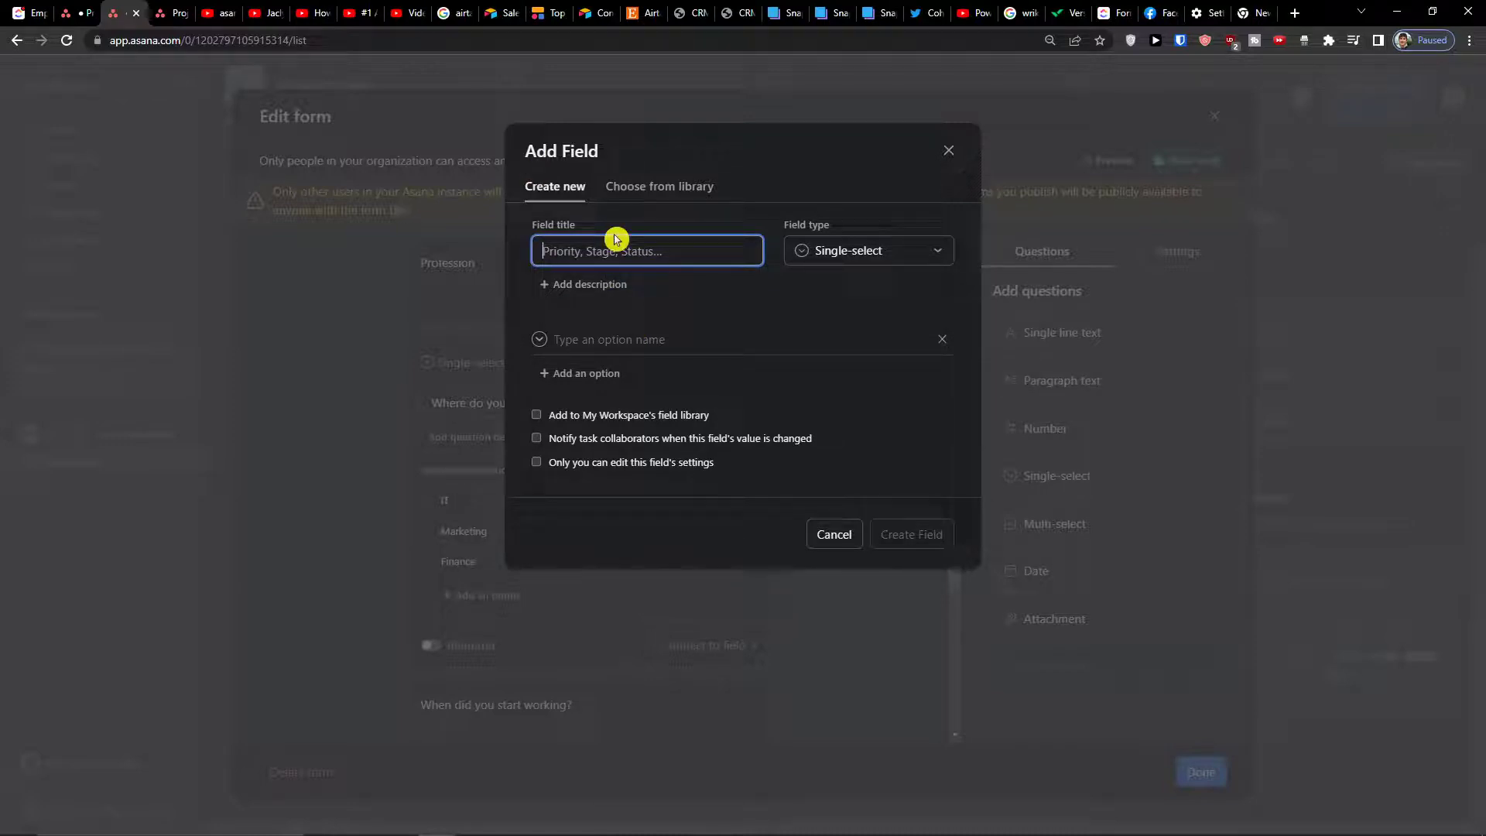
{"action": "left_click", "coordinate": [949, 150]}
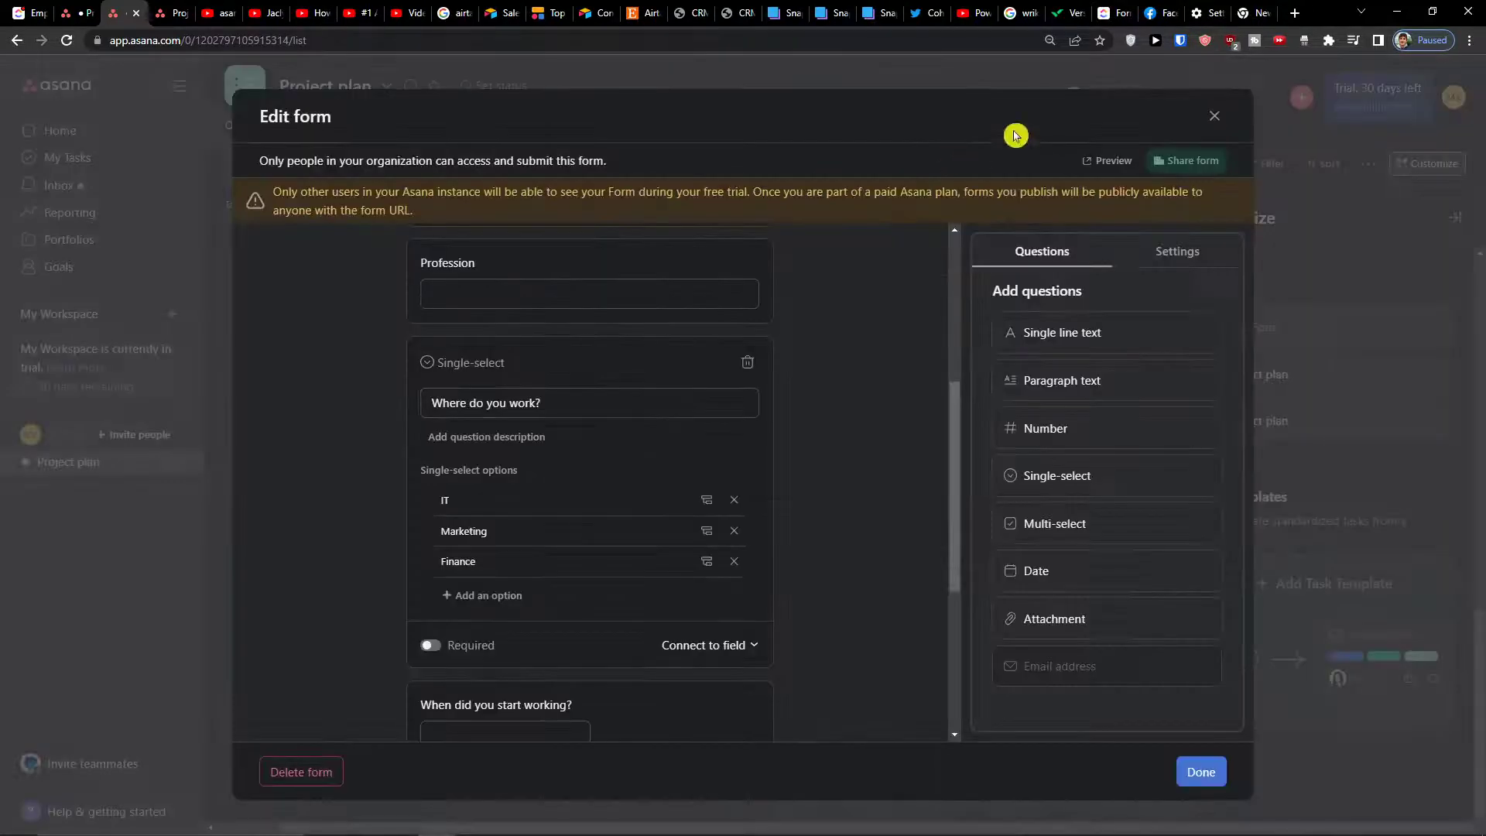
{"action": "left_click", "coordinate": [1214, 116]}
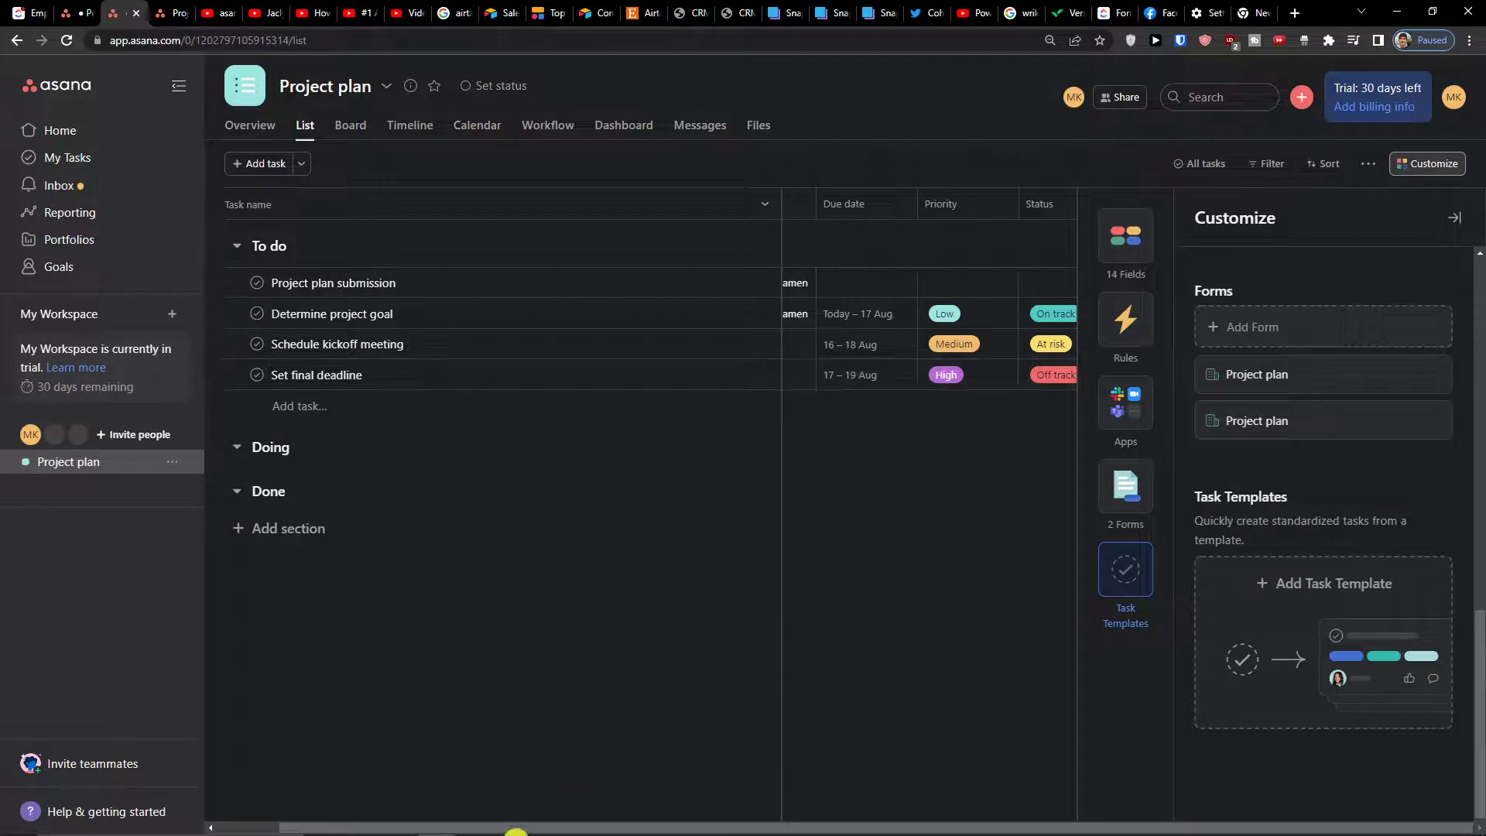
{"action": "left_click", "coordinate": [1452, 218]}
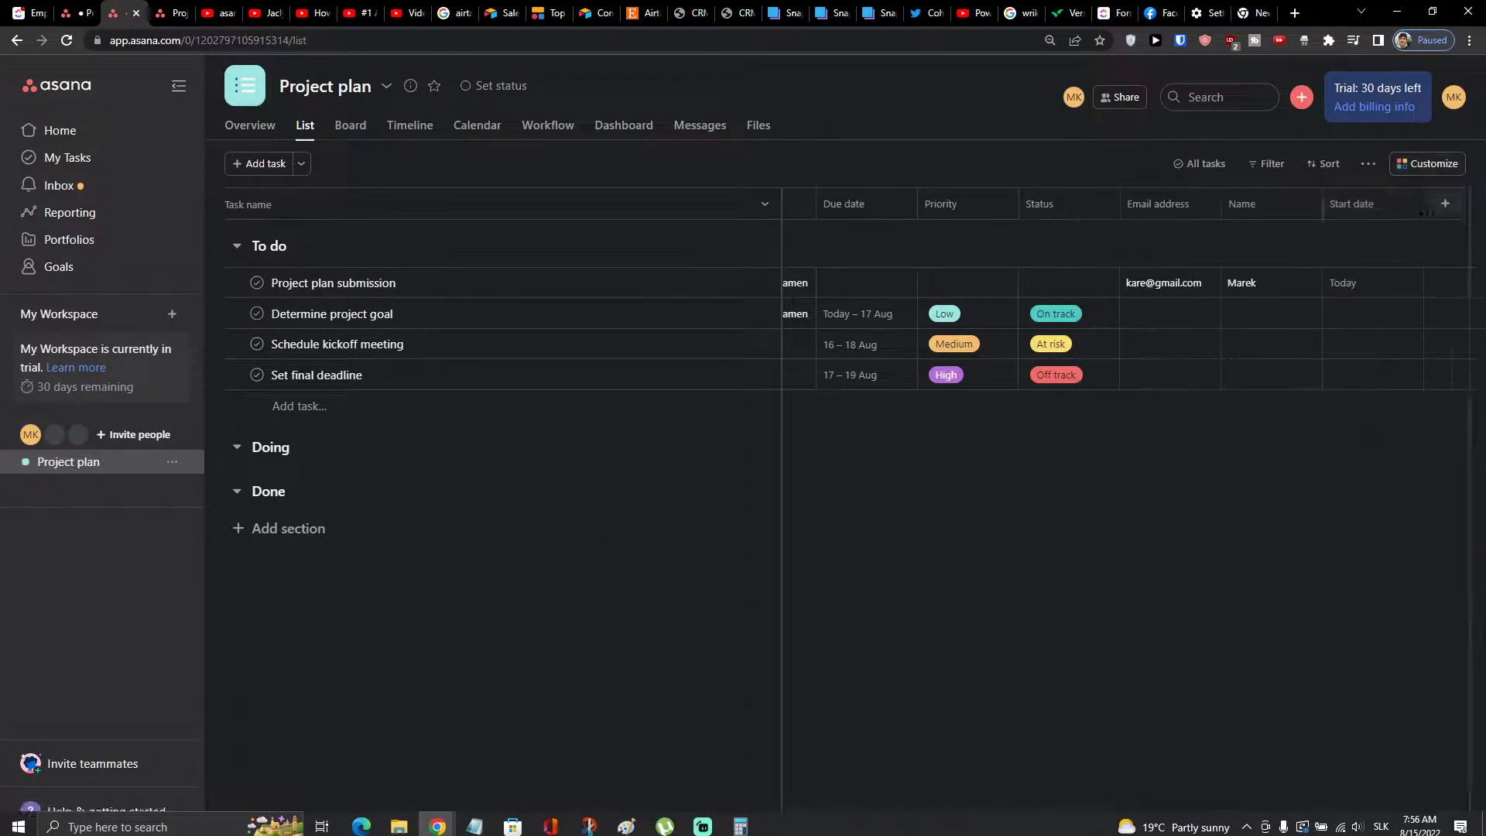
Start a new single-select field column titled Status
{"action": "left_click", "coordinate": [1445, 203]}
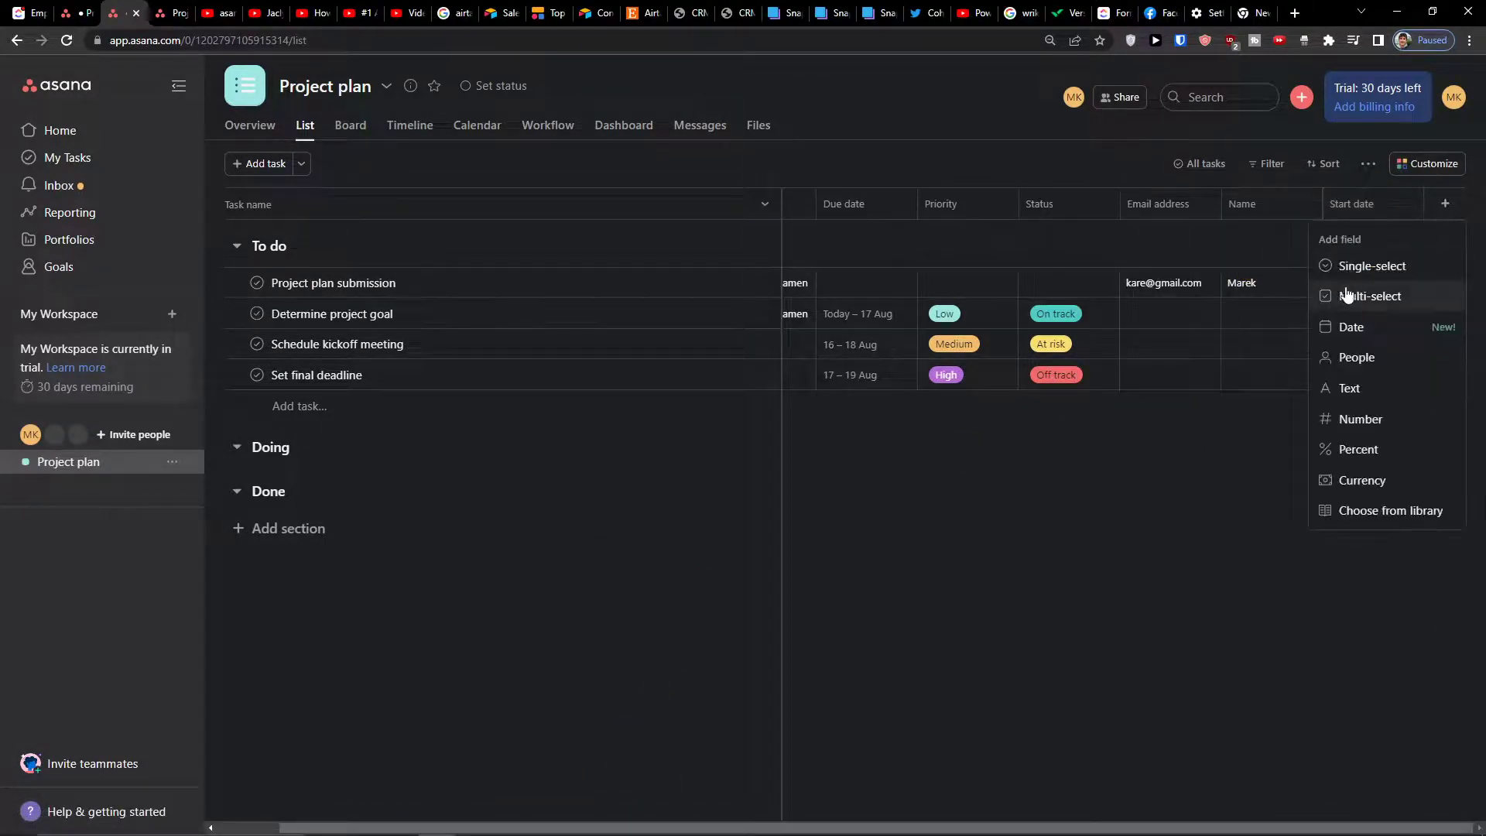
{"action": "left_click", "coordinate": [1366, 266]}
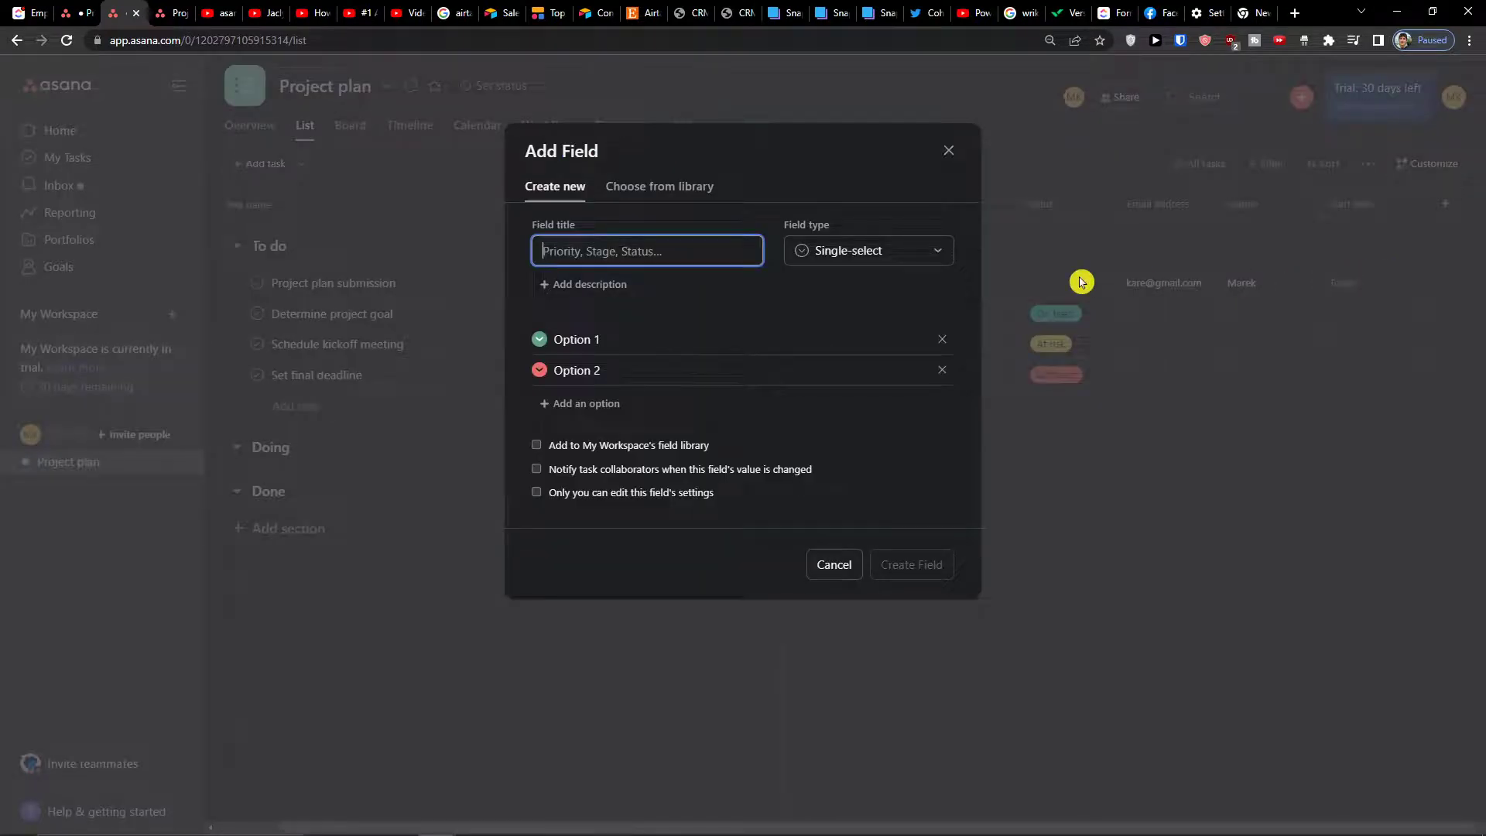
{"action": "type", "text": "Sta"}
{"action": "key", "text": "Tab"}
{"action": "key", "text": "Tab"}
{"action": "key", "text": "Tab"}
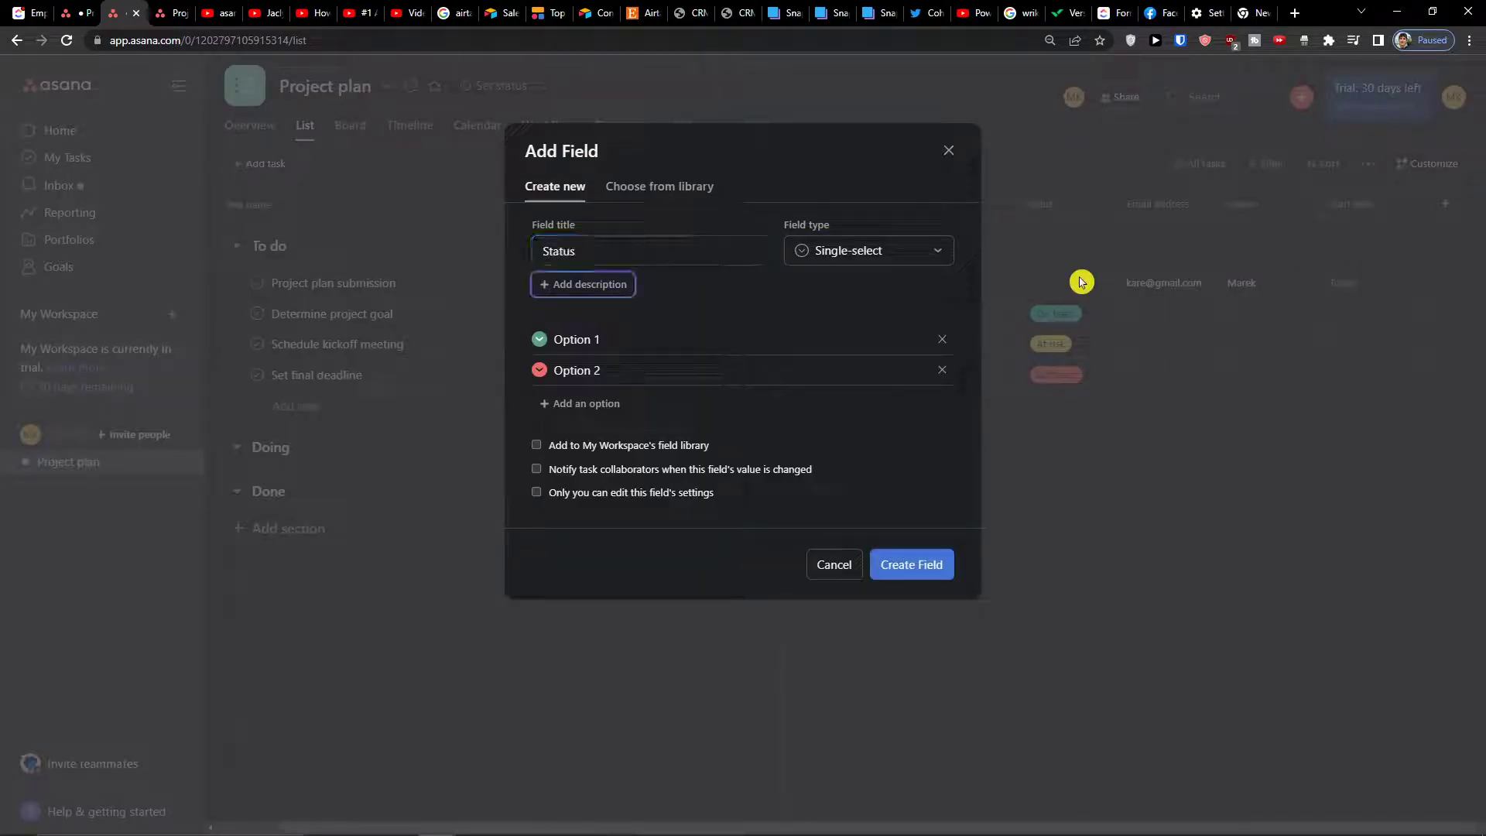
Replace the default options with Done and Working on it, and colour Done green
{"action": "key", "text": "BackSpace"}
{"action": "key", "text": "BackSpace"}
{"action": "key", "text": "BackSpace"}
{"action": "key", "text": "BackSpace"}
{"action": "key", "text": "BackSpace"}
{"action": "key", "text": "BackSpace"}
{"action": "key", "text": "BackSpace"}
{"action": "key", "text": "BackSpace"}
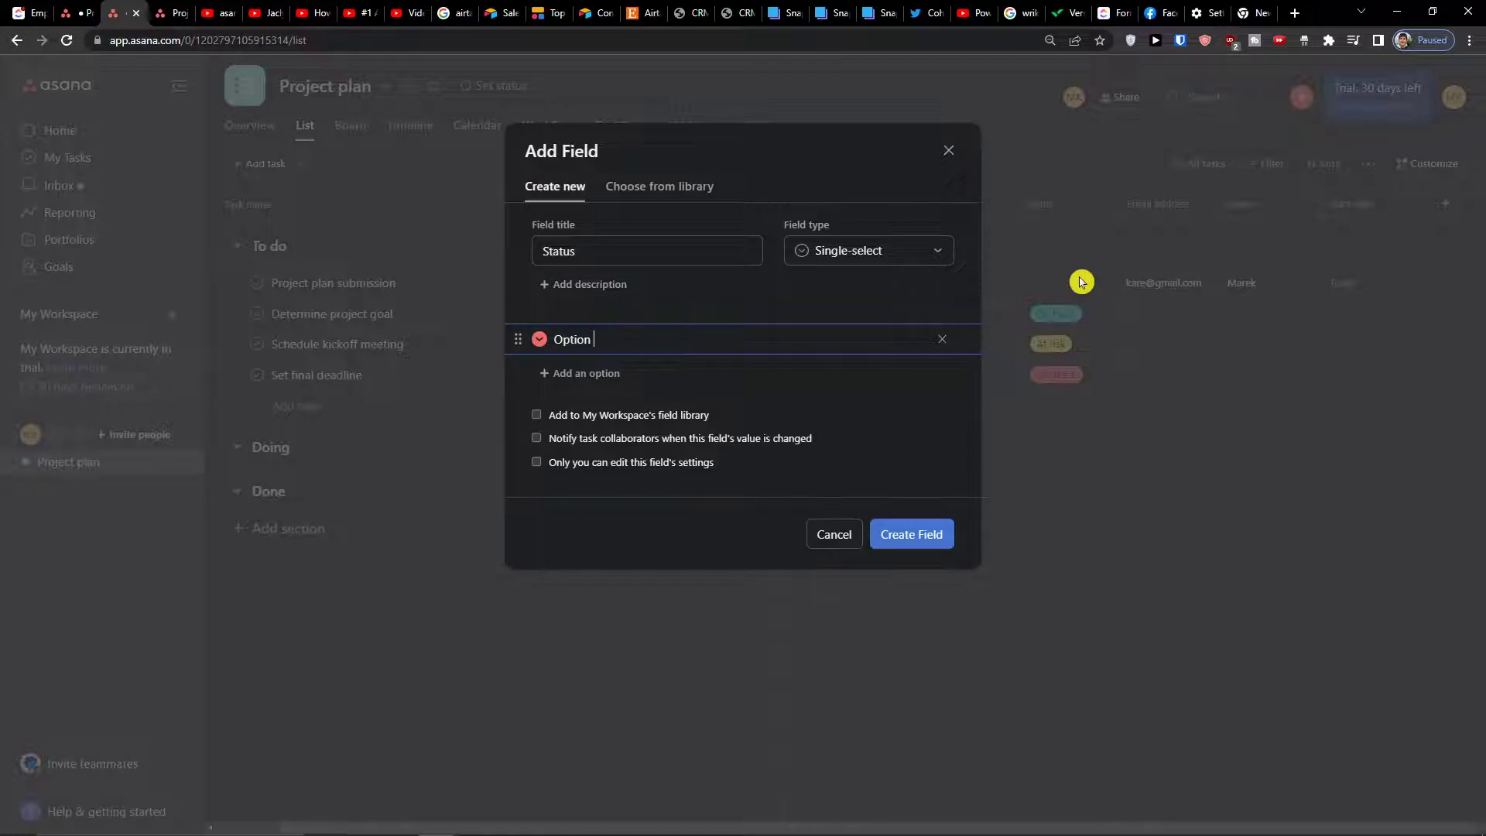
{"action": "key", "text": "BackSpace"}
{"action": "type", "text": "Done"}
{"action": "key", "text": "Return"}
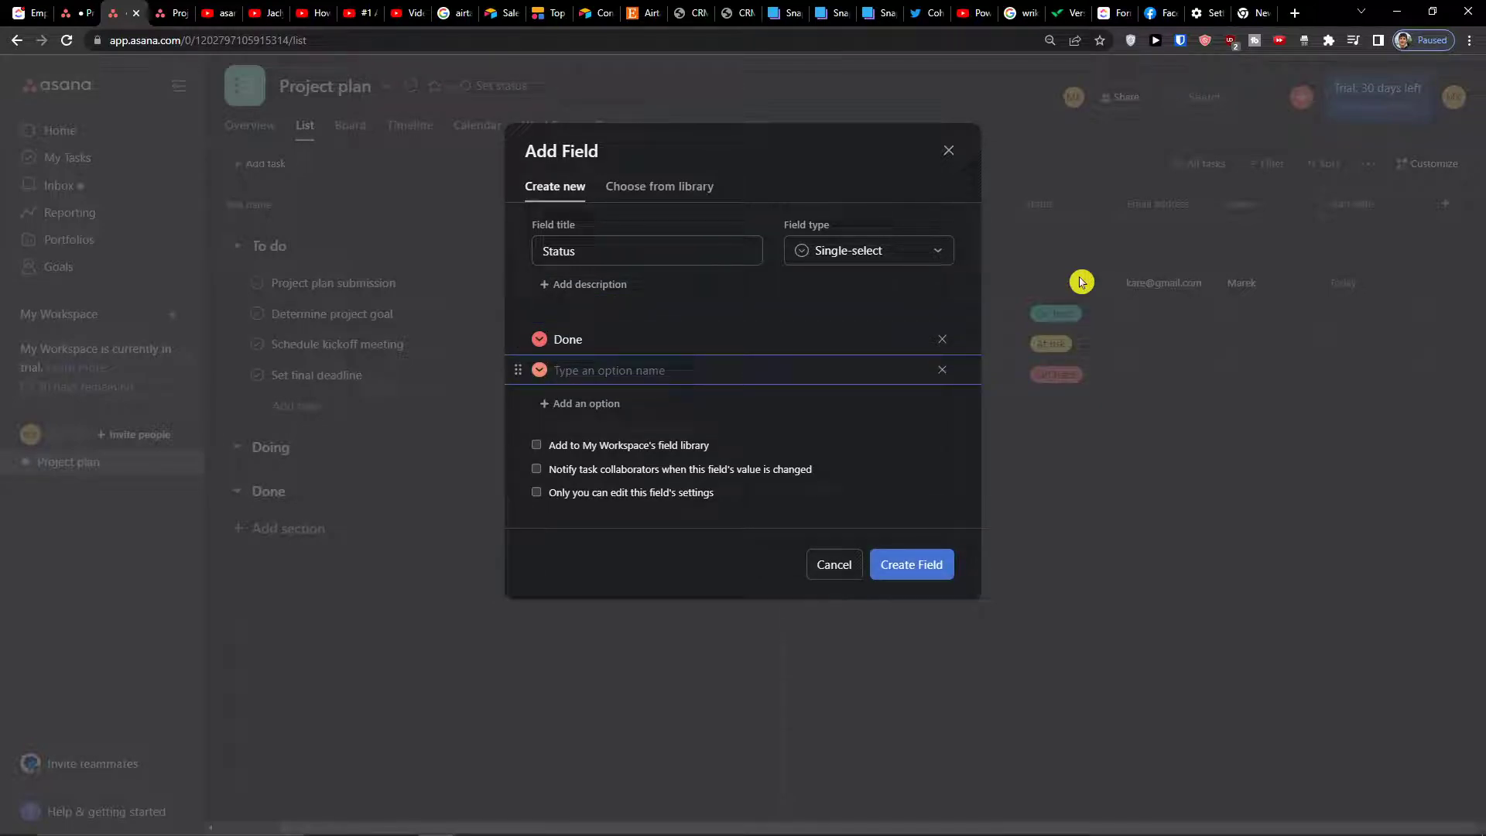
{"action": "type", "text": "Working on it"}
{"action": "key", "text": "Return"}
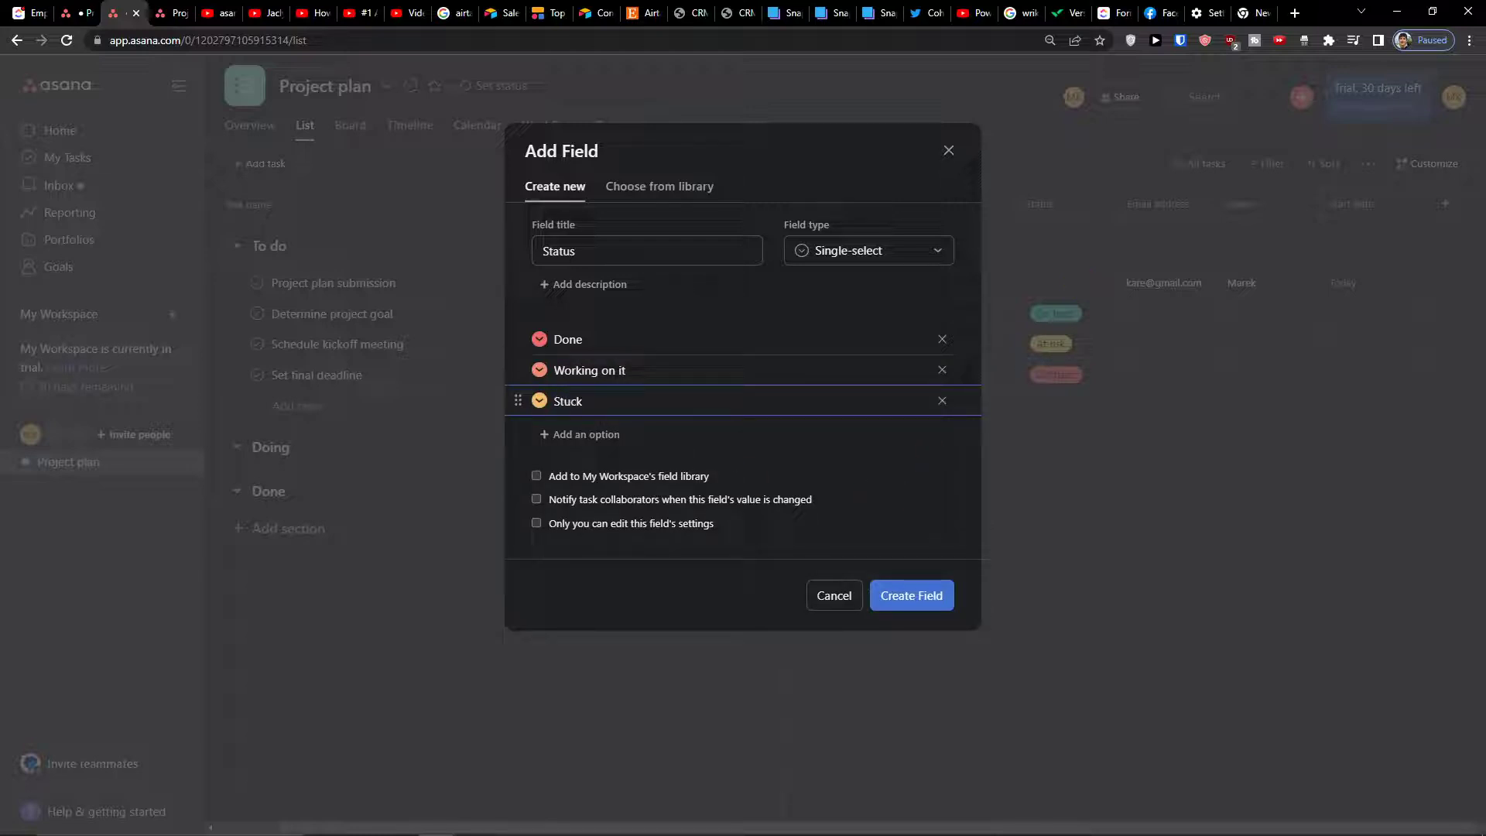
{"action": "left_click", "coordinate": [540, 339]}
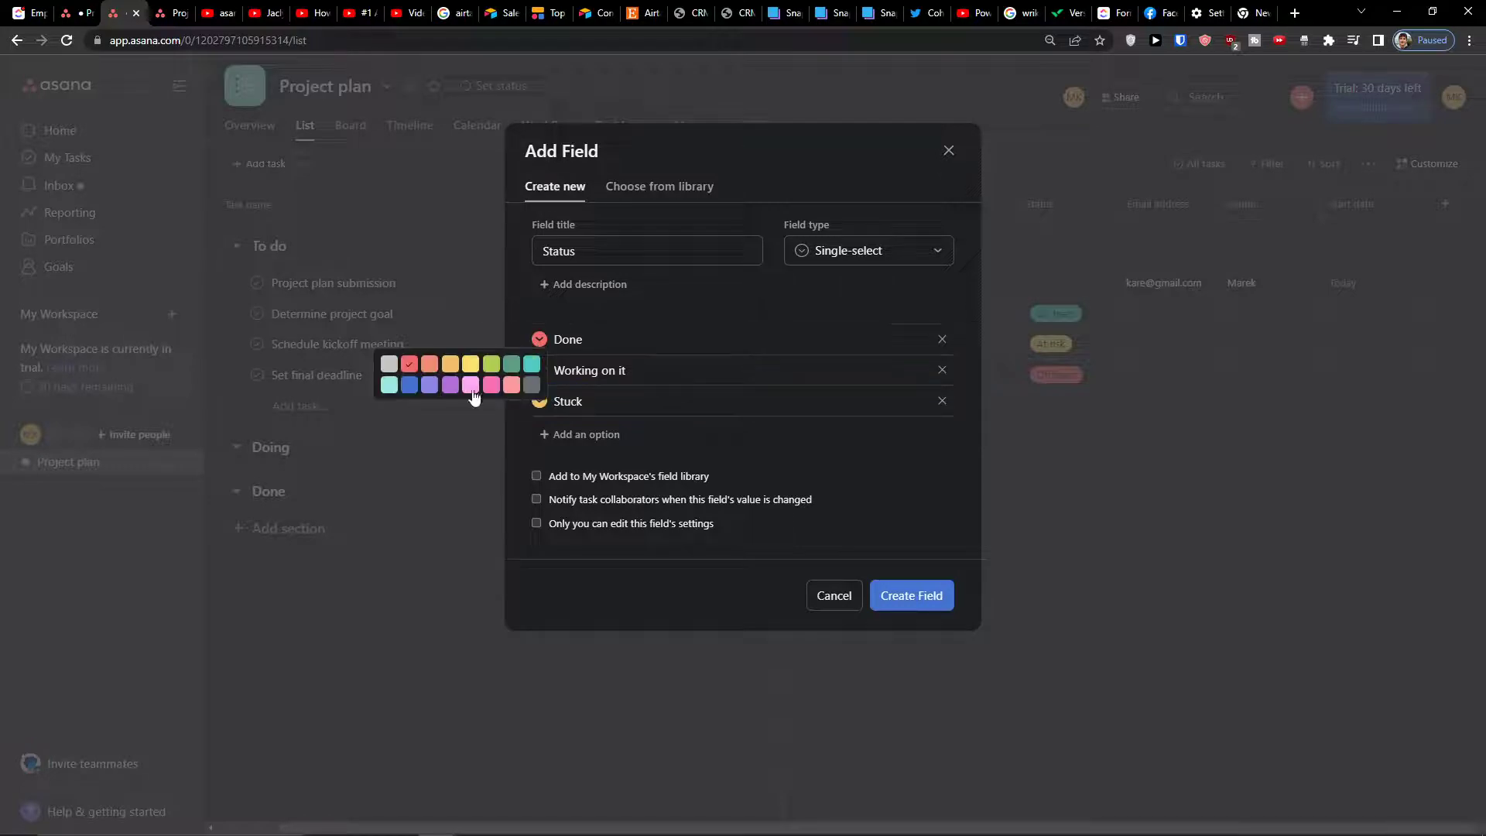
{"action": "left_click", "coordinate": [515, 361]}
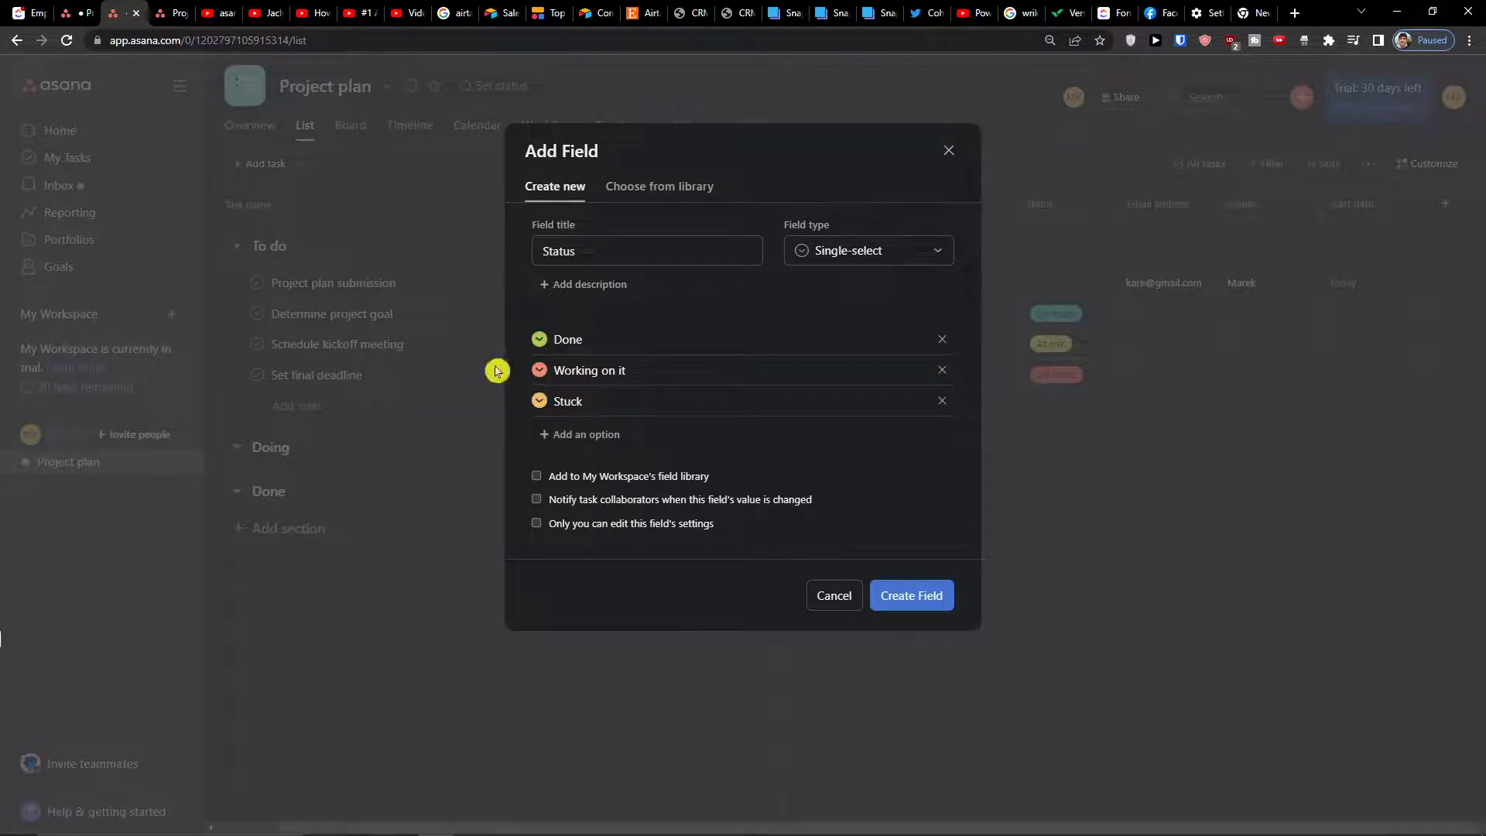
Create the Status field and open the Project plan form for editing
{"action": "left_click", "coordinate": [921, 595]}
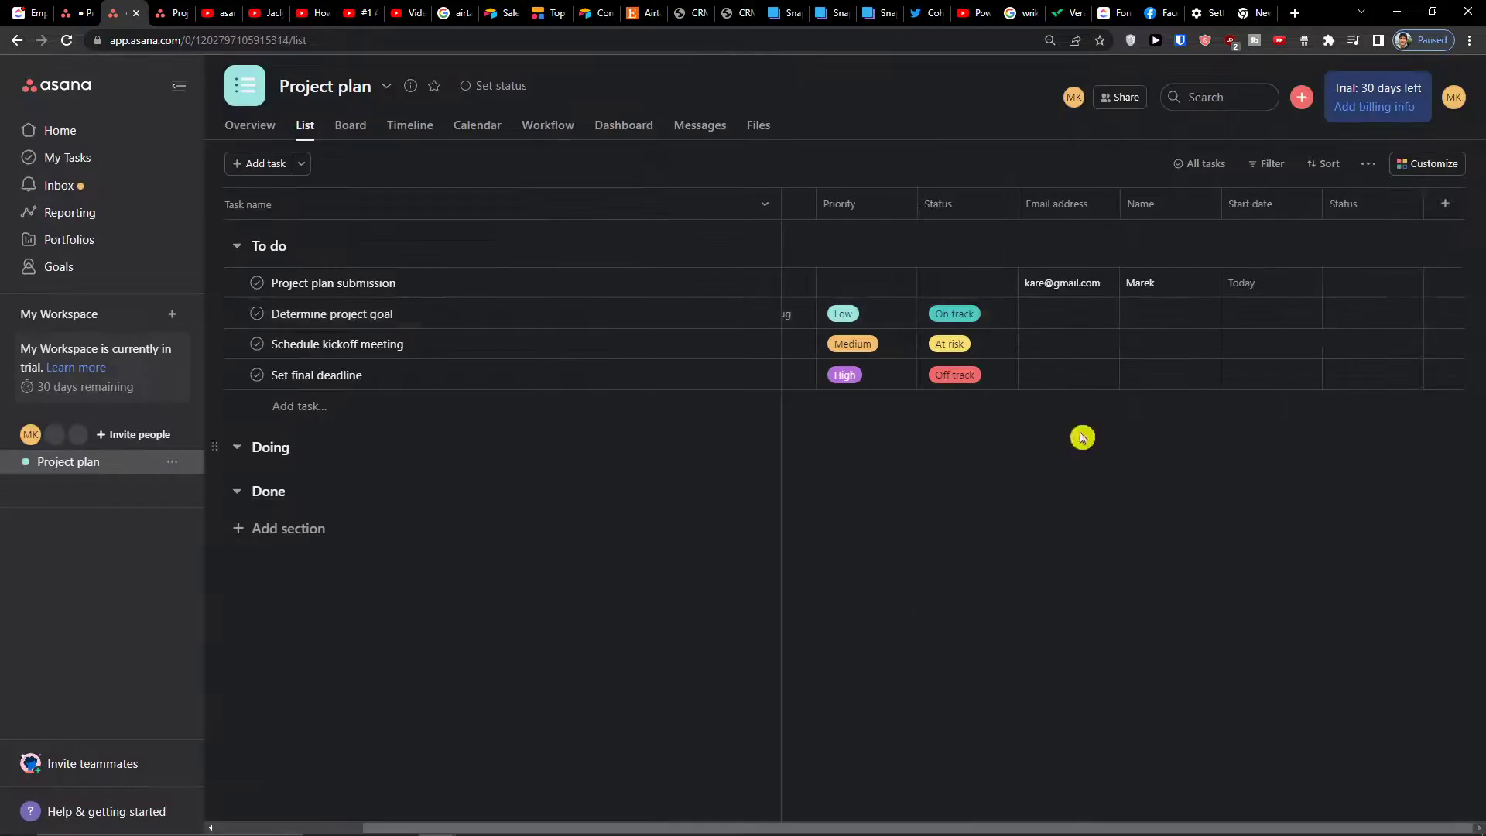
{"action": "left_click", "coordinate": [1418, 165]}
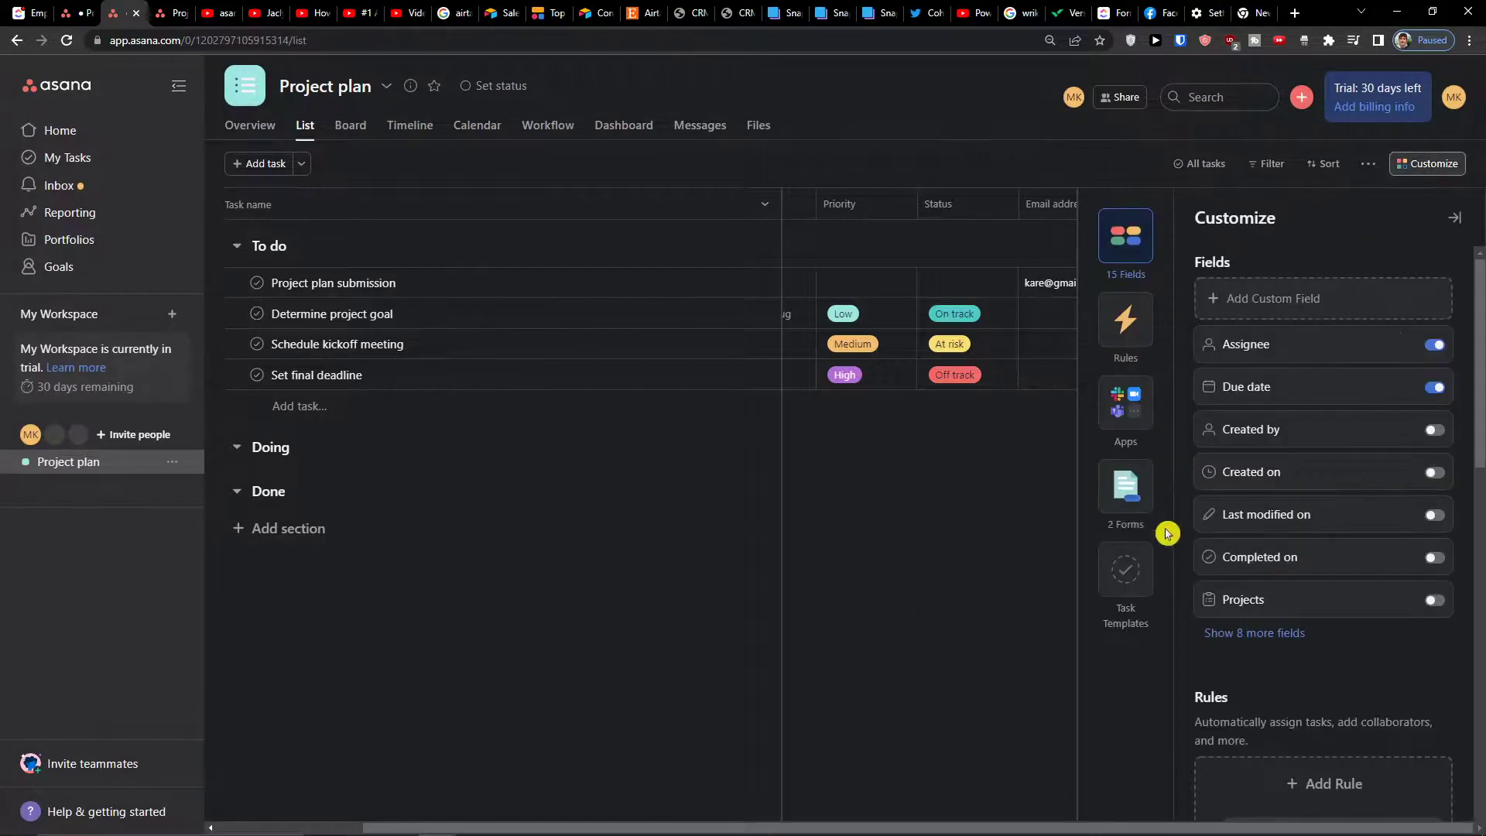
{"action": "left_click", "coordinate": [1117, 502]}
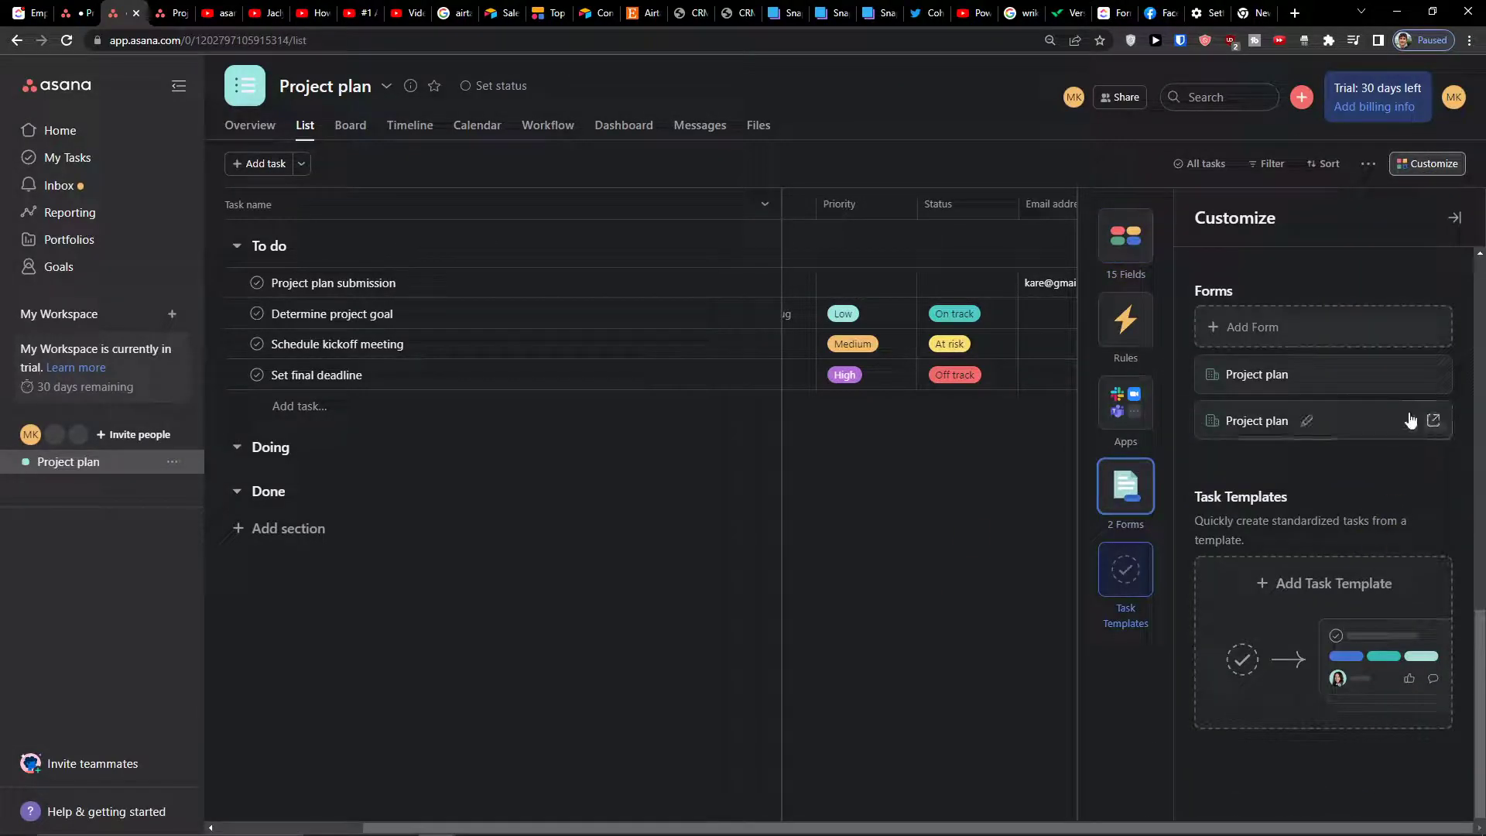
{"action": "left_click", "coordinate": [1310, 425]}
Review the form's settings and which field the start-date question uses
{"action": "scroll", "coordinate": [677, 491], "scroll_direction": "down", "scroll_amount": 5}
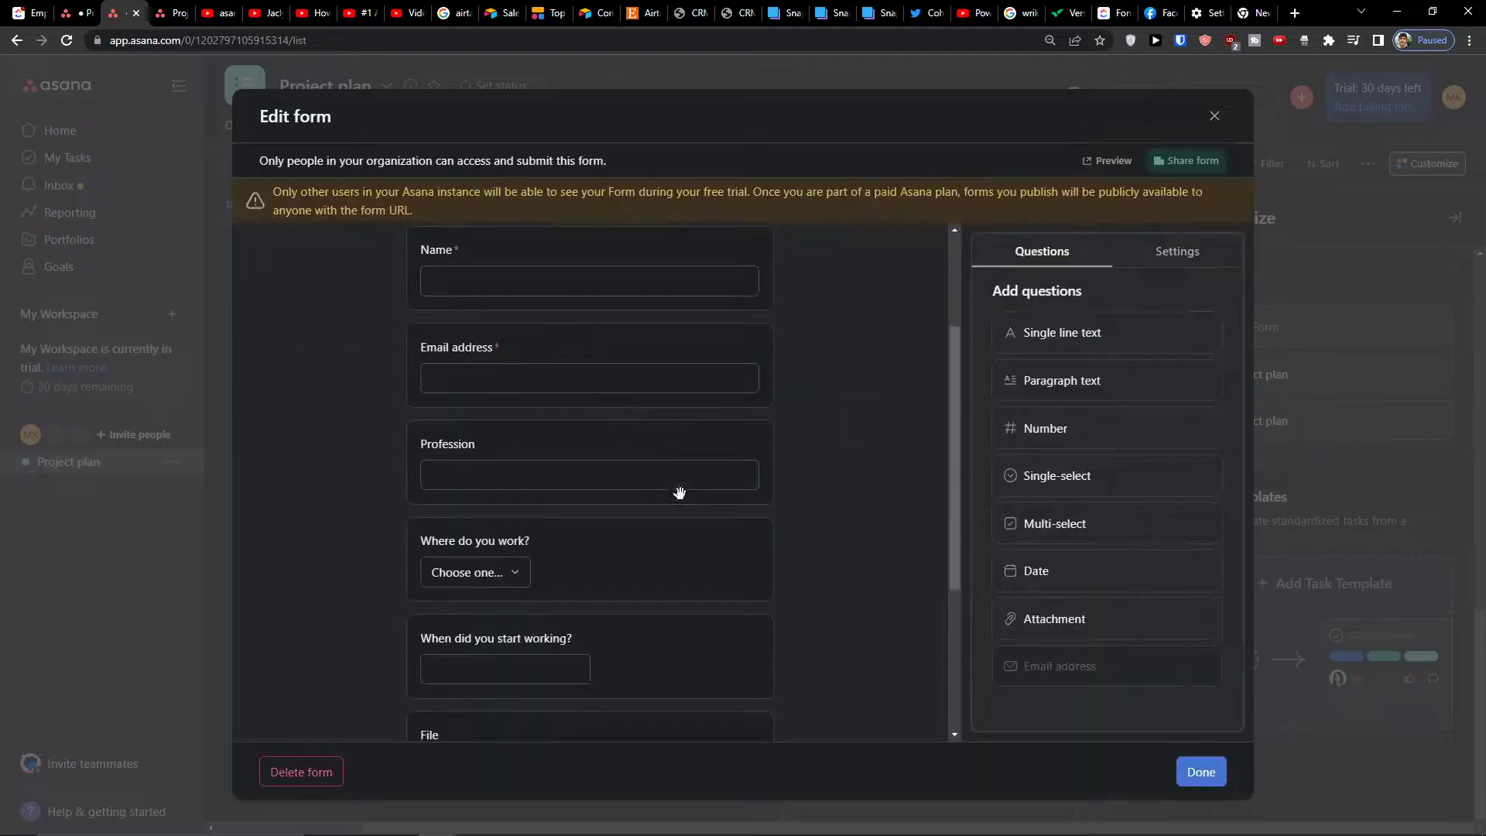
{"action": "left_click", "coordinate": [1174, 258]}
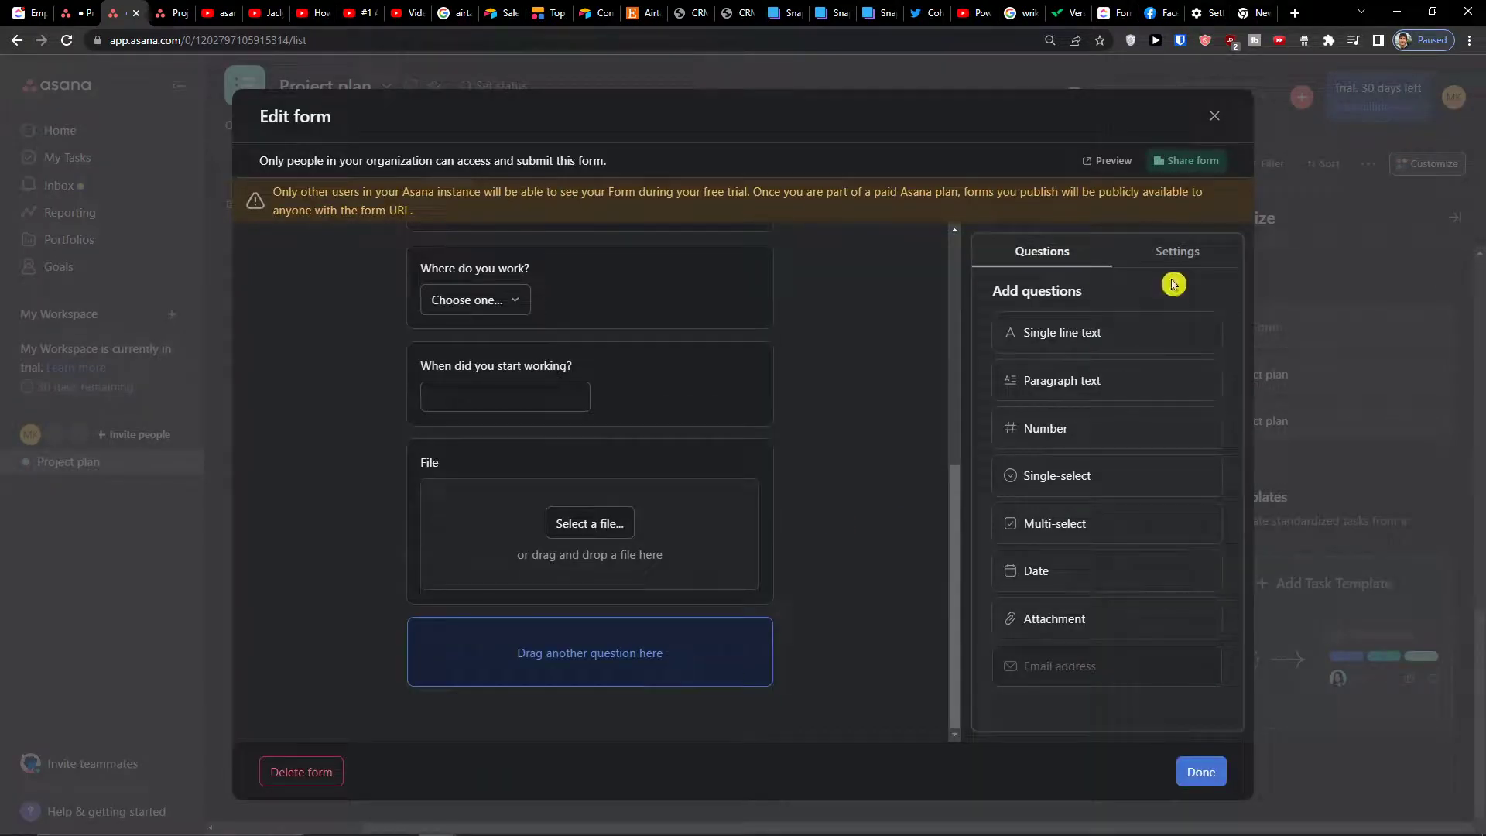
{"action": "left_click_drag", "start_coordinate": [1070, 252], "coordinate": [1038, 313]}
{"action": "left_click", "coordinate": [1030, 254]}
{"action": "scroll", "coordinate": [489, 433], "scroll_direction": "up", "scroll_amount": 2}
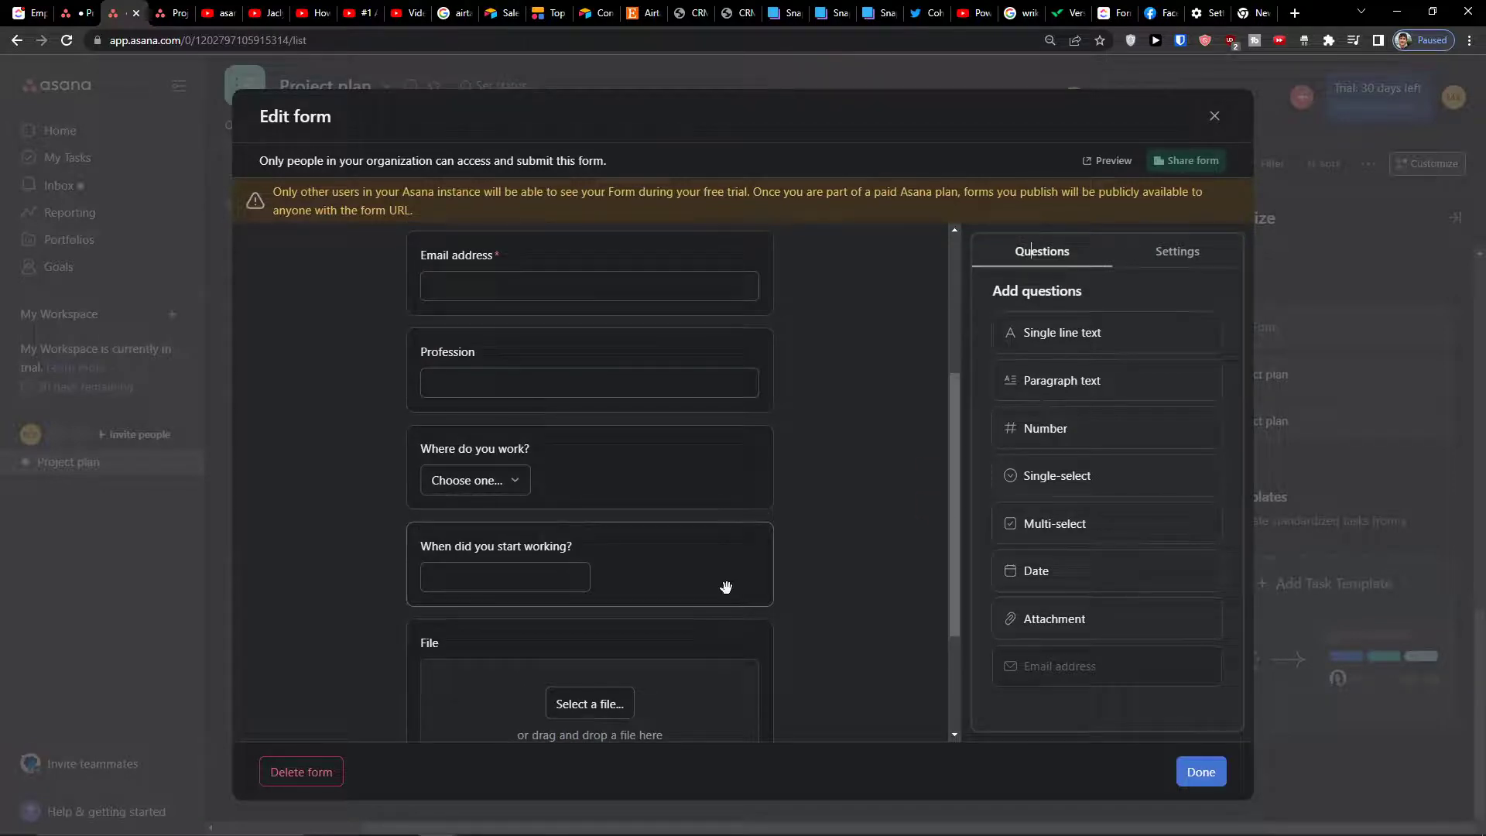
{"action": "left_click", "coordinate": [723, 588]}
{"action": "left_click", "coordinate": [704, 674]}
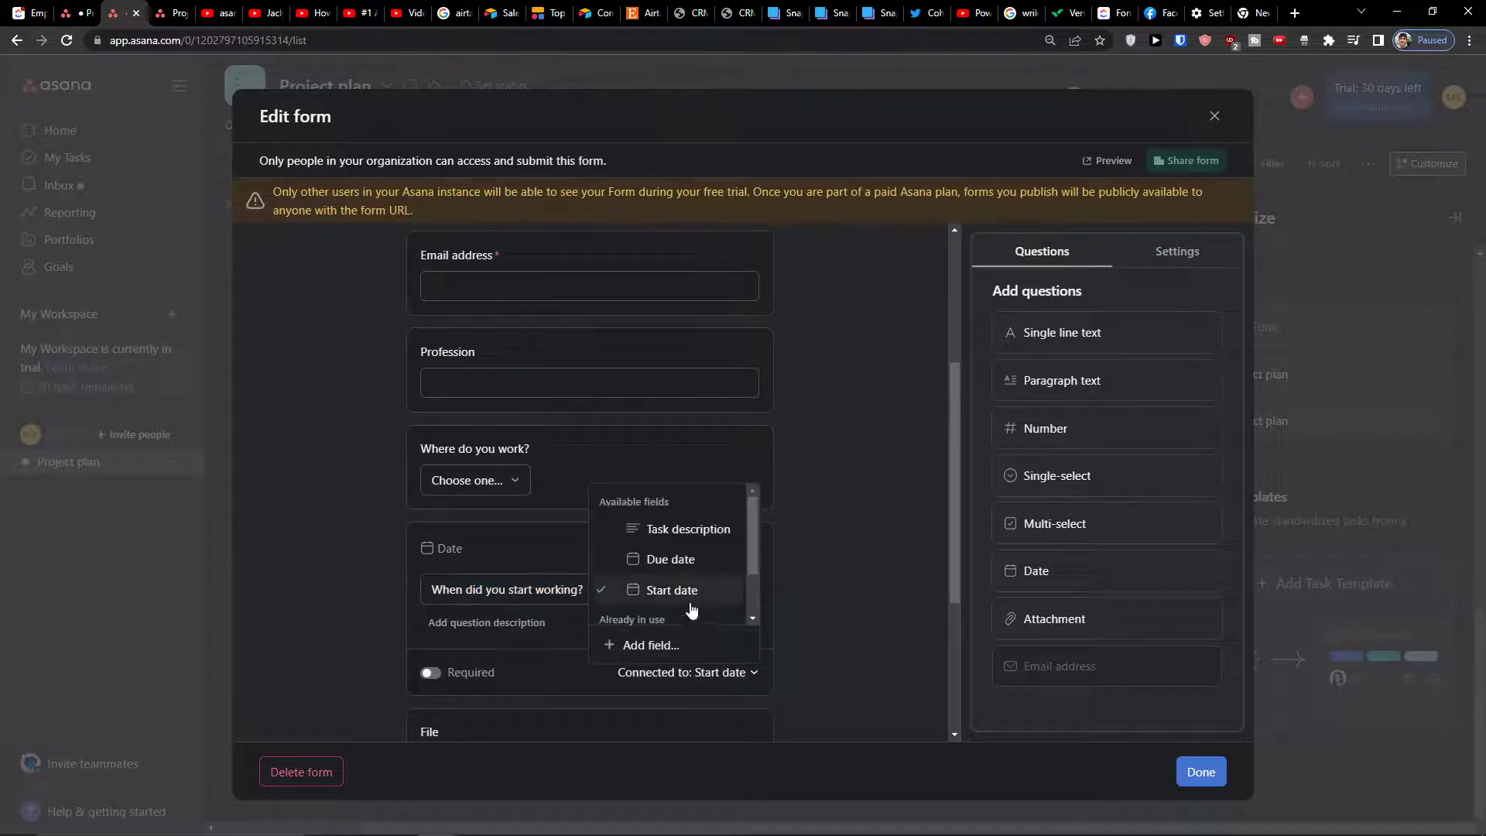
{"action": "scroll", "coordinate": [693, 607], "scroll_direction": "down", "scroll_amount": 2}
{"action": "left_click", "coordinate": [315, 532]}
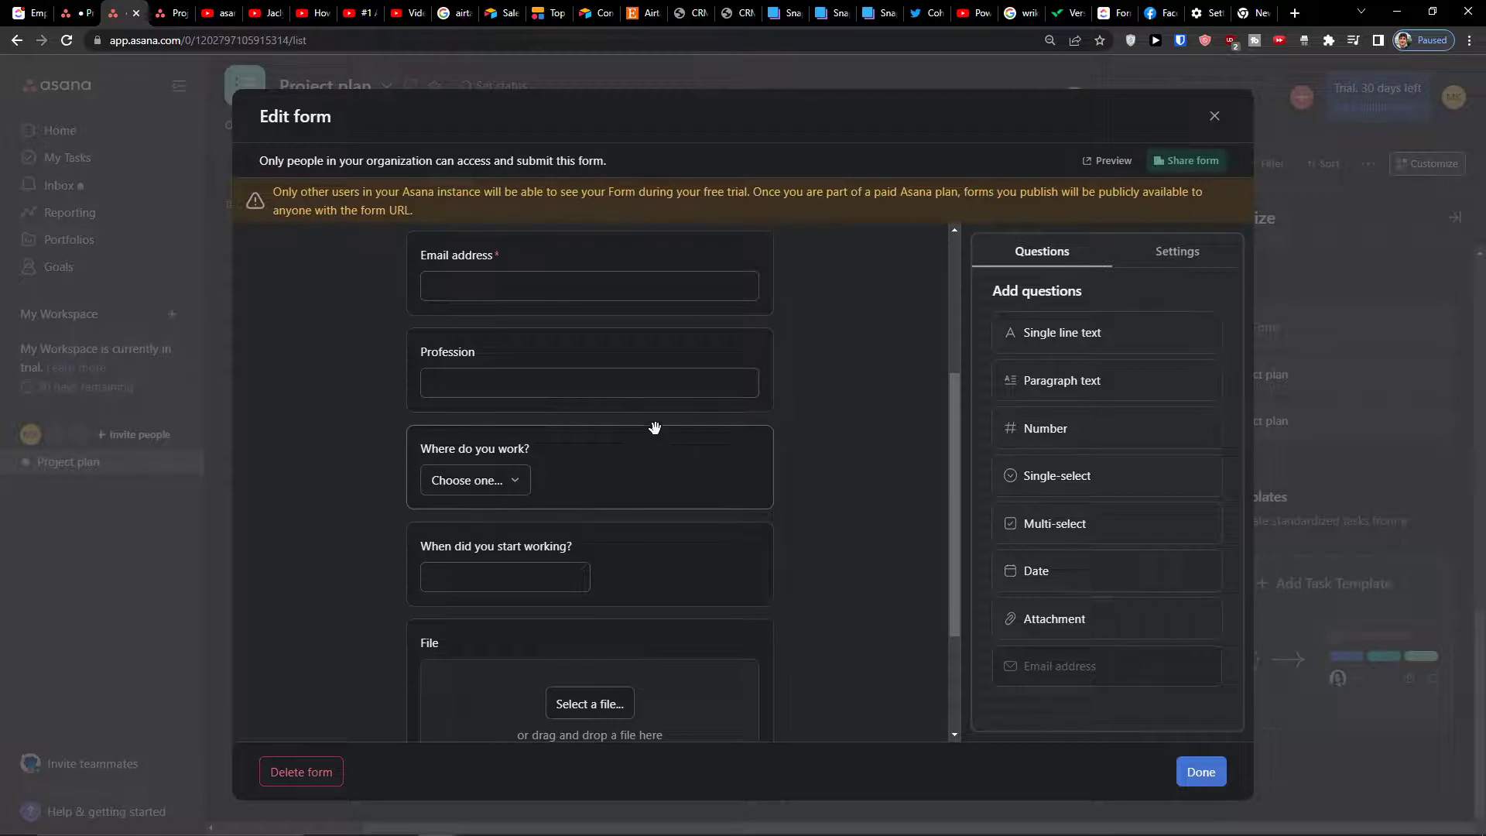
Connect the 'Where do you work?' question to Status, confirming its options get replaced
{"action": "left_click", "coordinate": [639, 466]}
{"action": "left_click", "coordinate": [721, 556]}
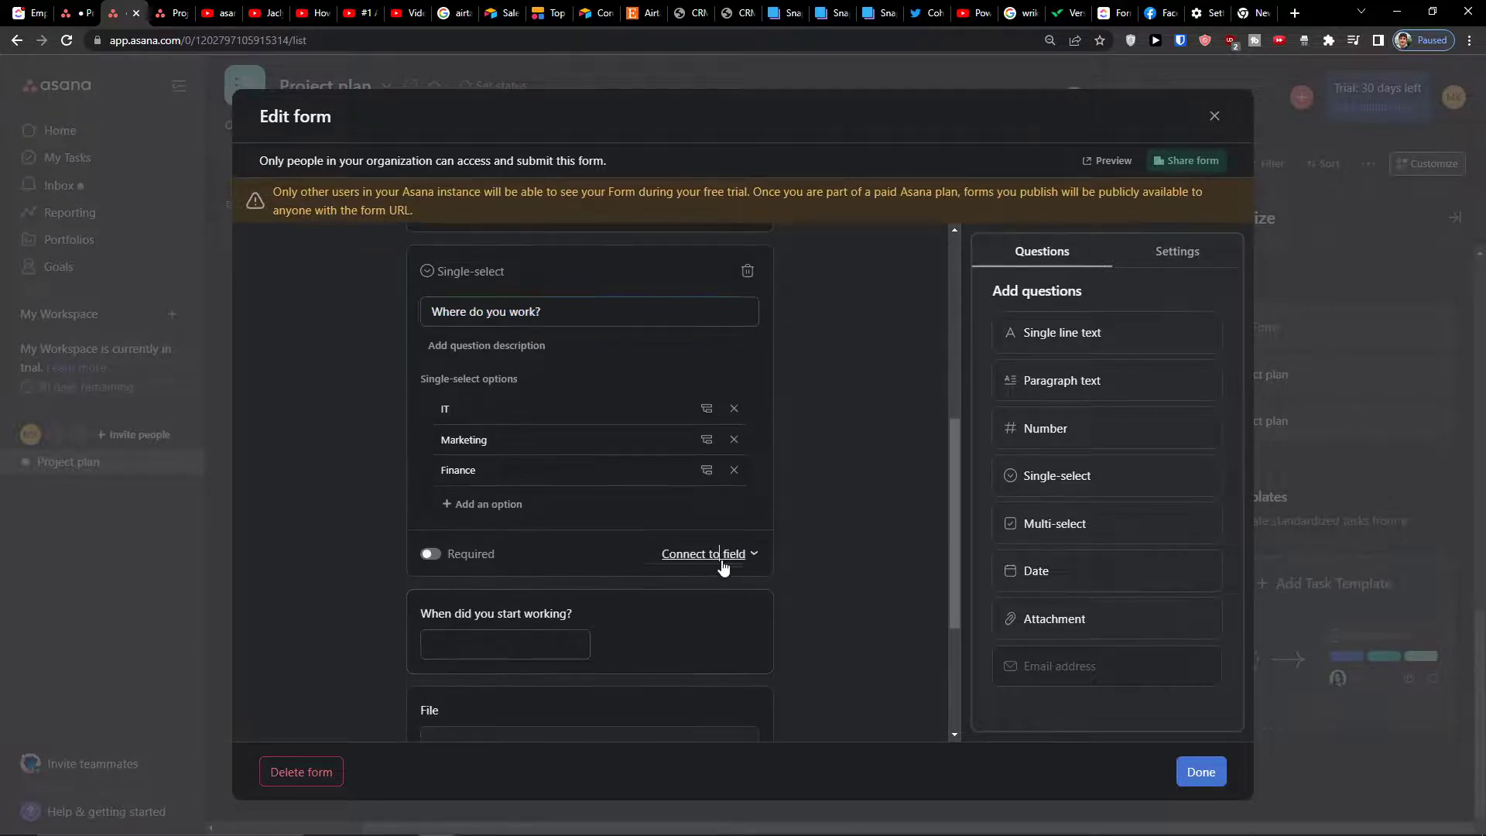
{"action": "scroll", "coordinate": [696, 612], "scroll_direction": "down", "scroll_amount": 2}
{"action": "scroll", "coordinate": [687, 616], "scroll_direction": "up", "scroll_amount": 2}
{"action": "scroll", "coordinate": [669, 617], "scroll_direction": "down", "scroll_amount": 2}
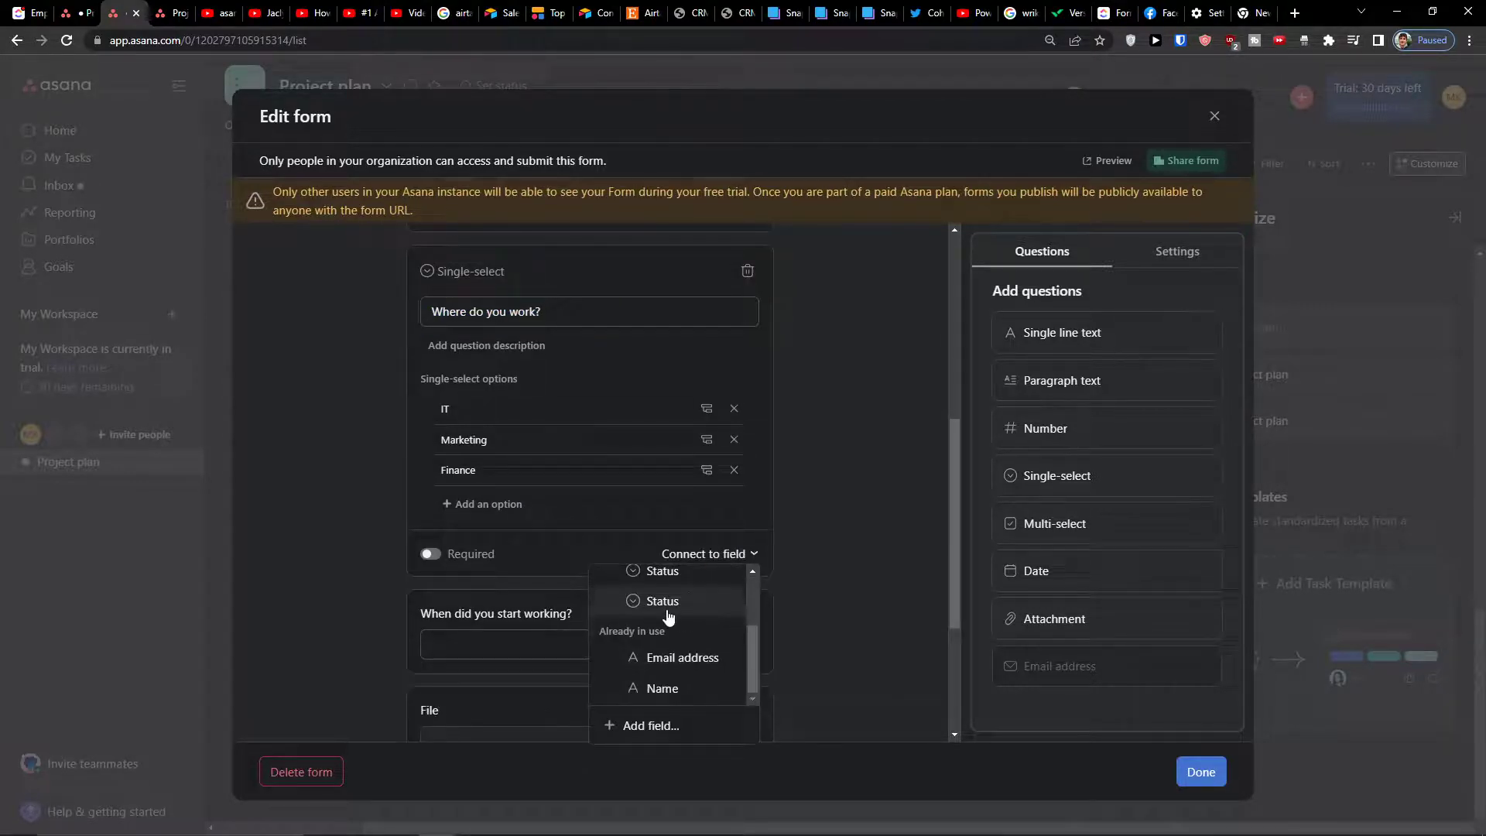
{"action": "left_click", "coordinate": [668, 602]}
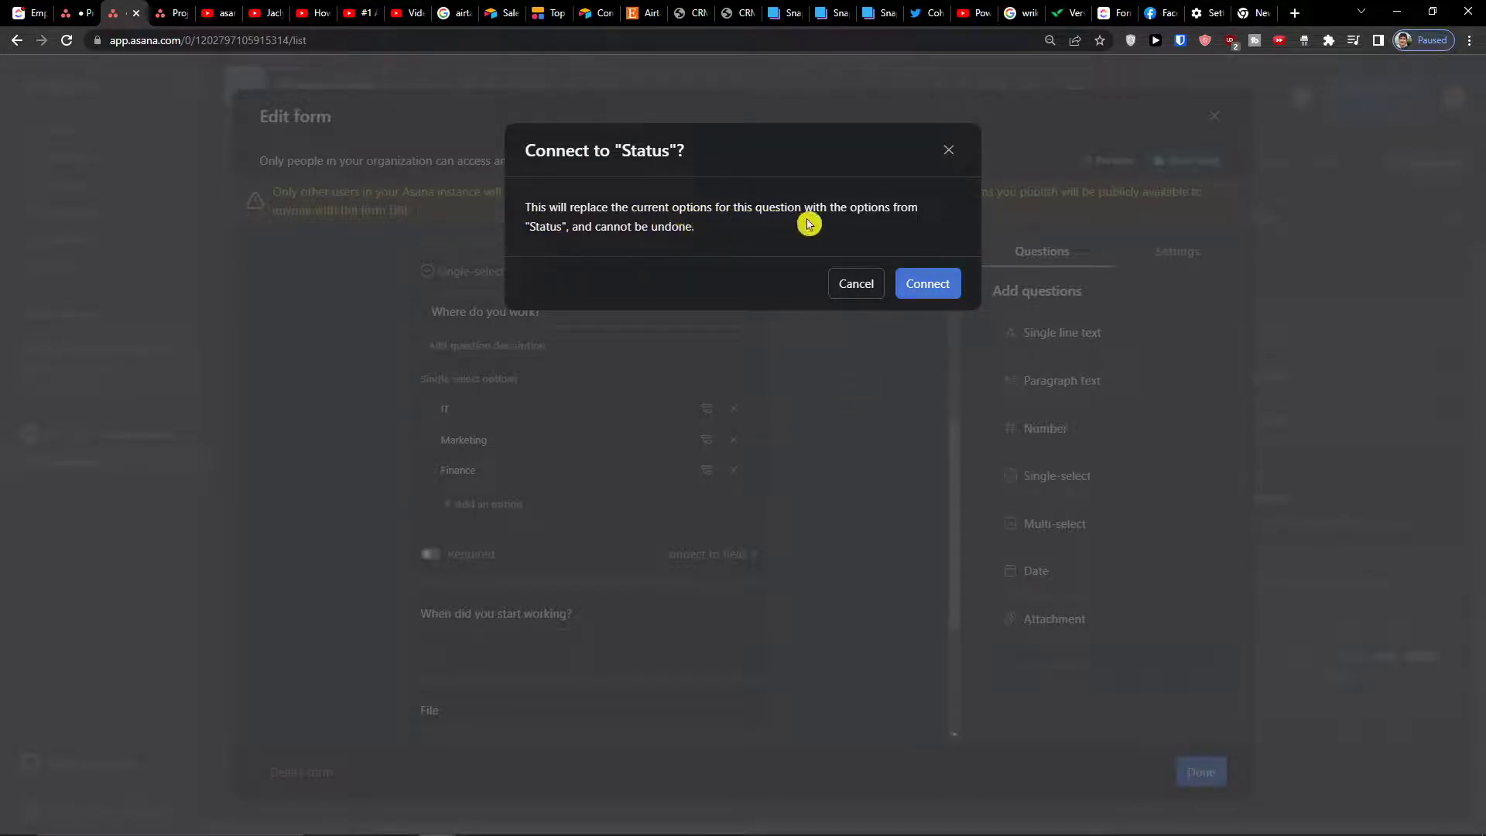
{"action": "left_click", "coordinate": [914, 288]}
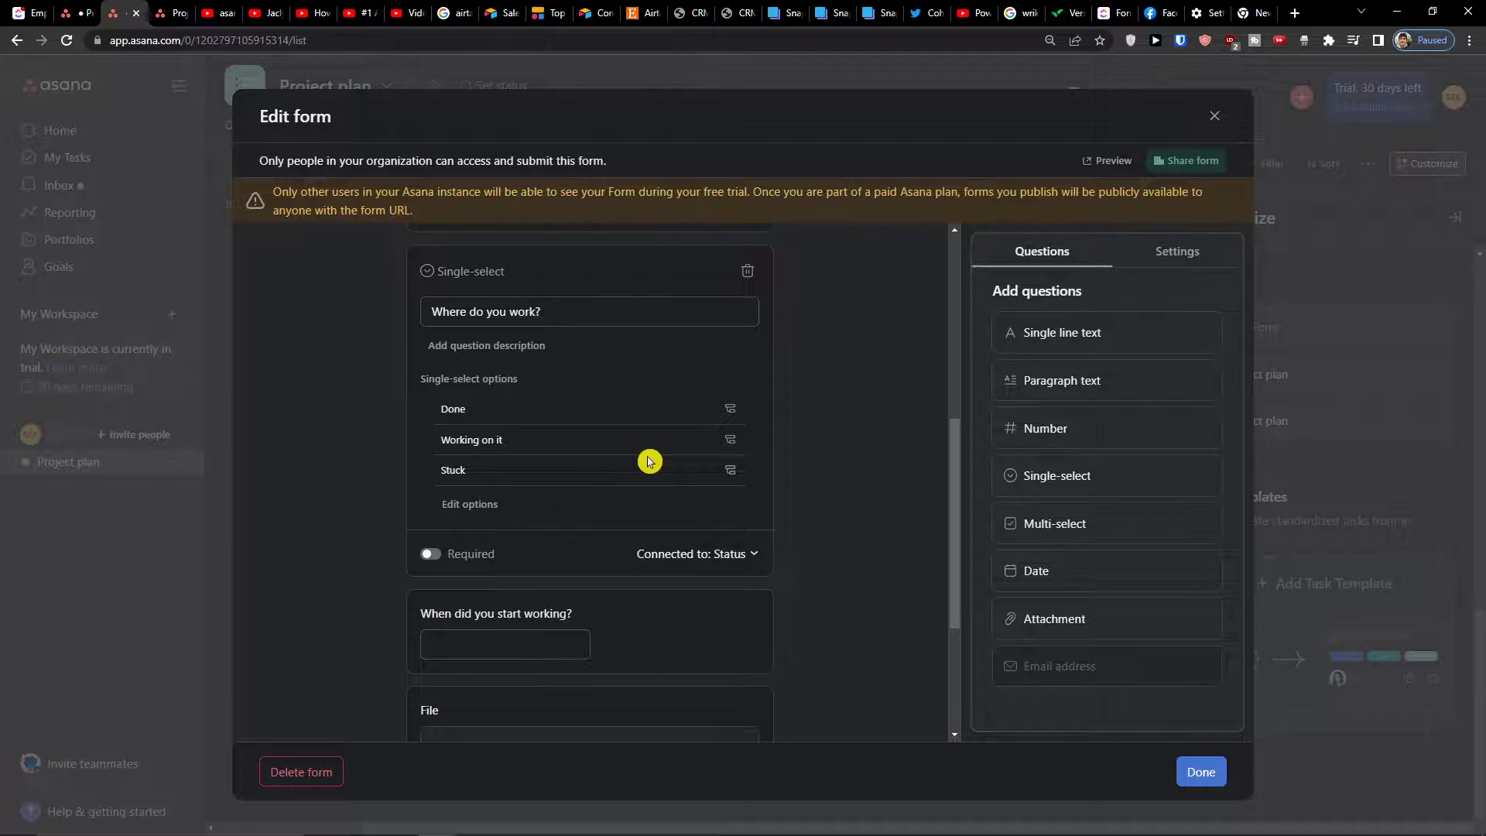
Copy the form's share link, recheck the 'Where do you work?' options, and close the form editor
{"action": "left_click", "coordinate": [1165, 160]}
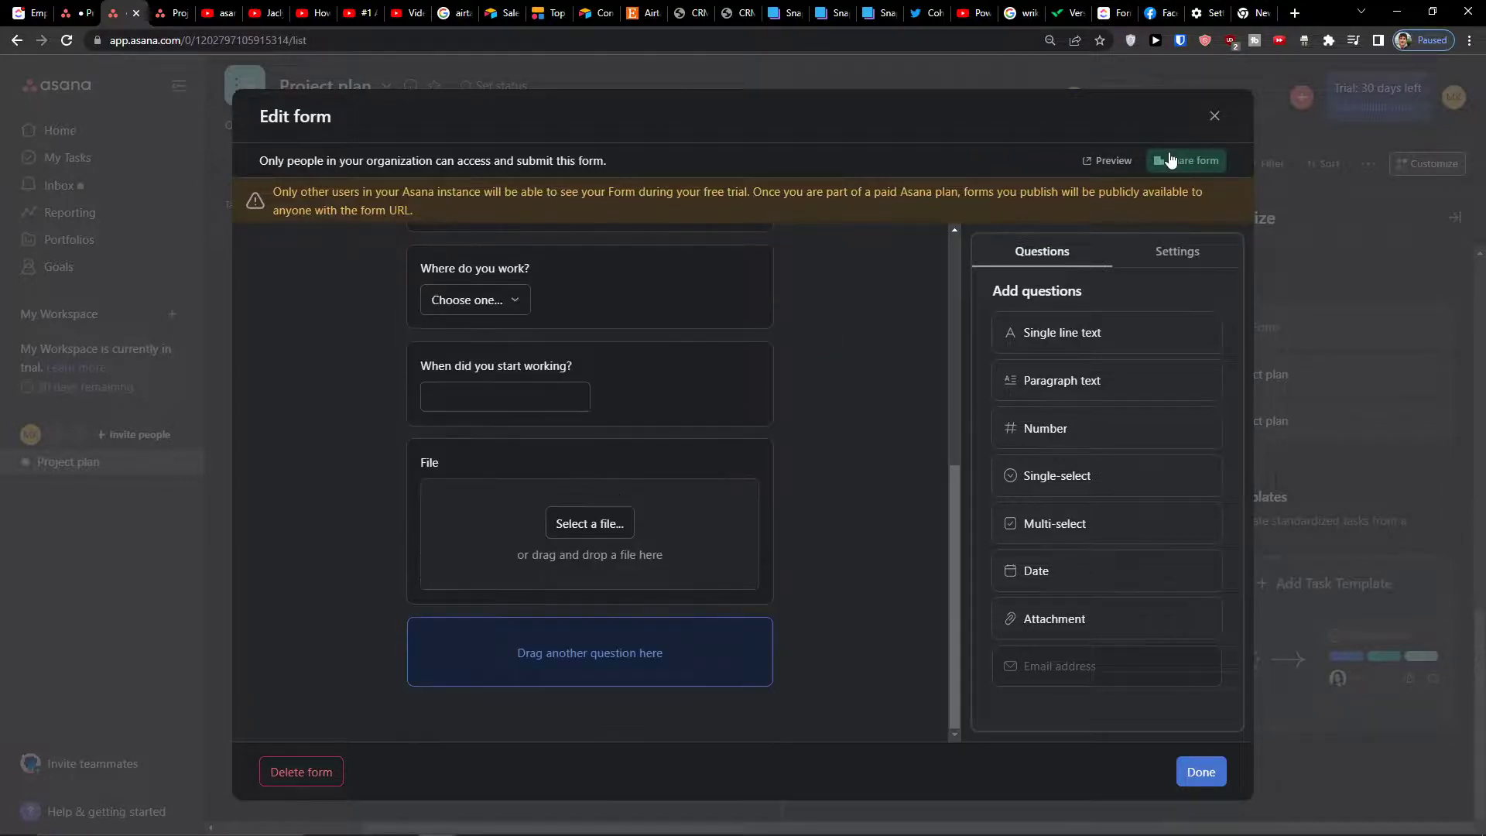
{"action": "left_click", "coordinate": [1161, 286]}
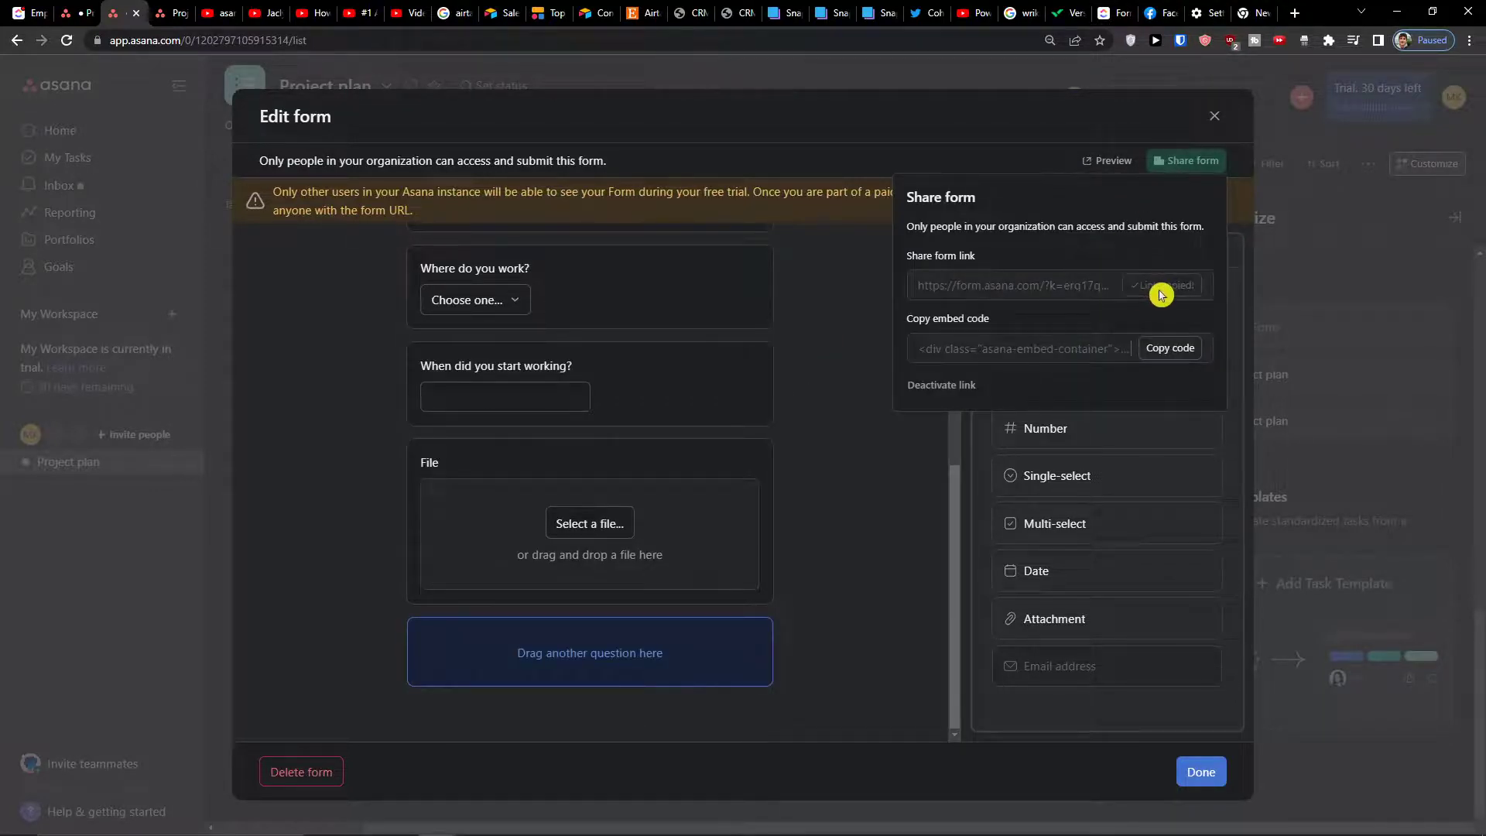
{"action": "left_click", "coordinate": [736, 401]}
{"action": "left_click", "coordinate": [625, 298]}
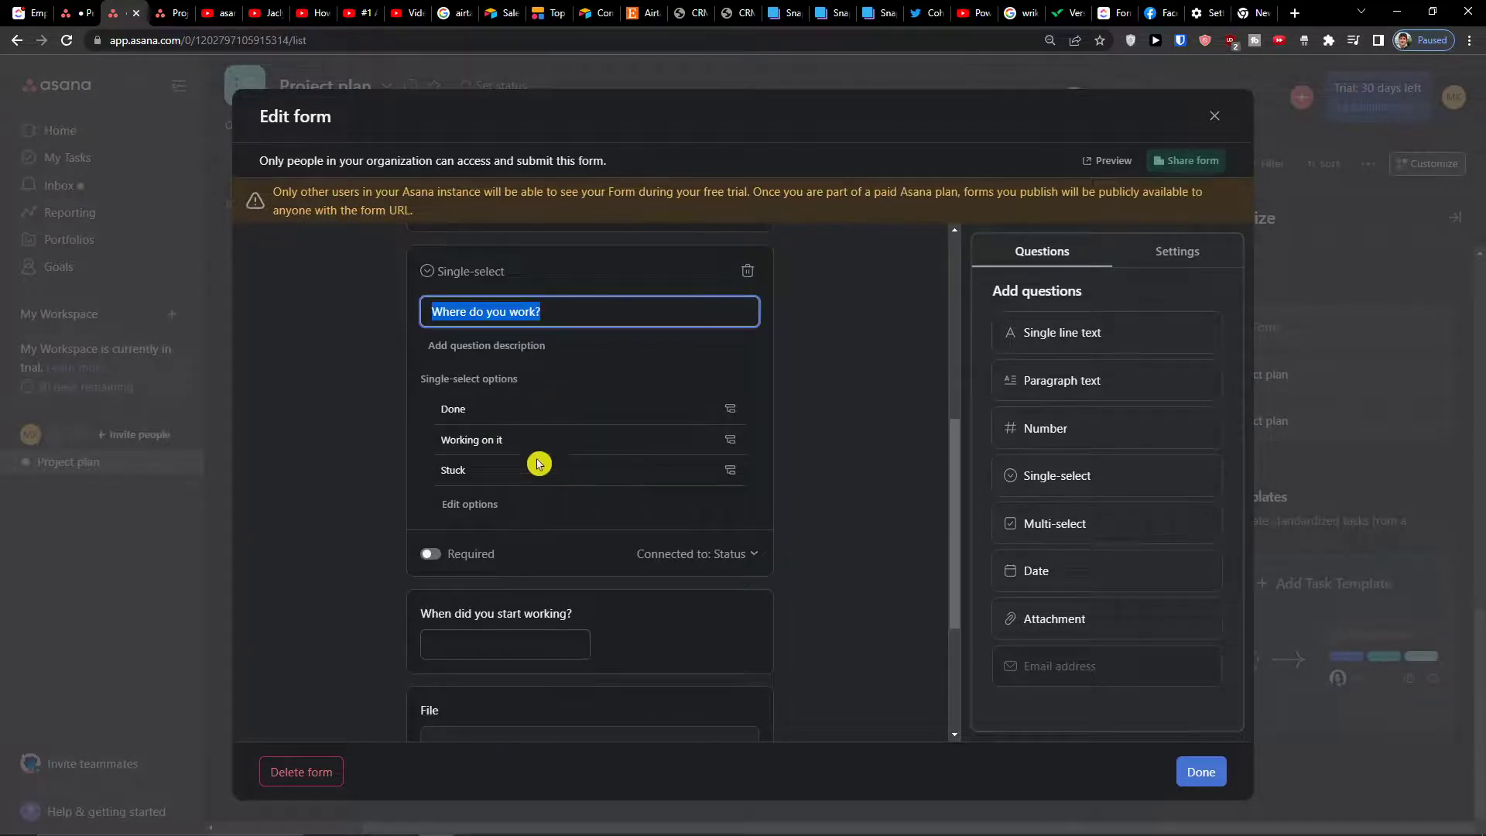
{"action": "left_click", "coordinate": [1214, 117]}
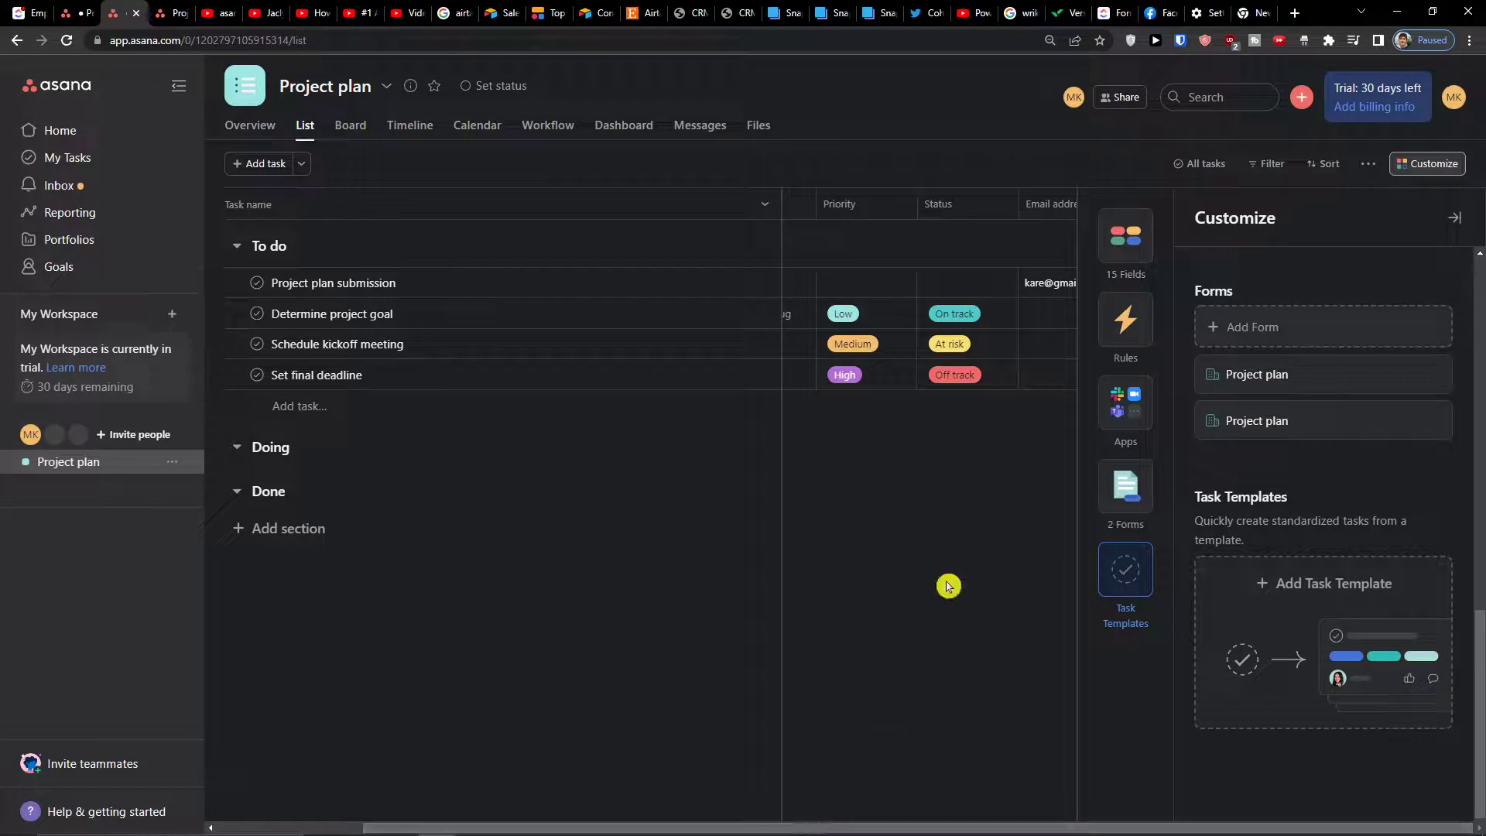
Start adding a brand-new field column, browse the field types, then cancel without creating one
{"action": "left_click", "coordinate": [1445, 208]}
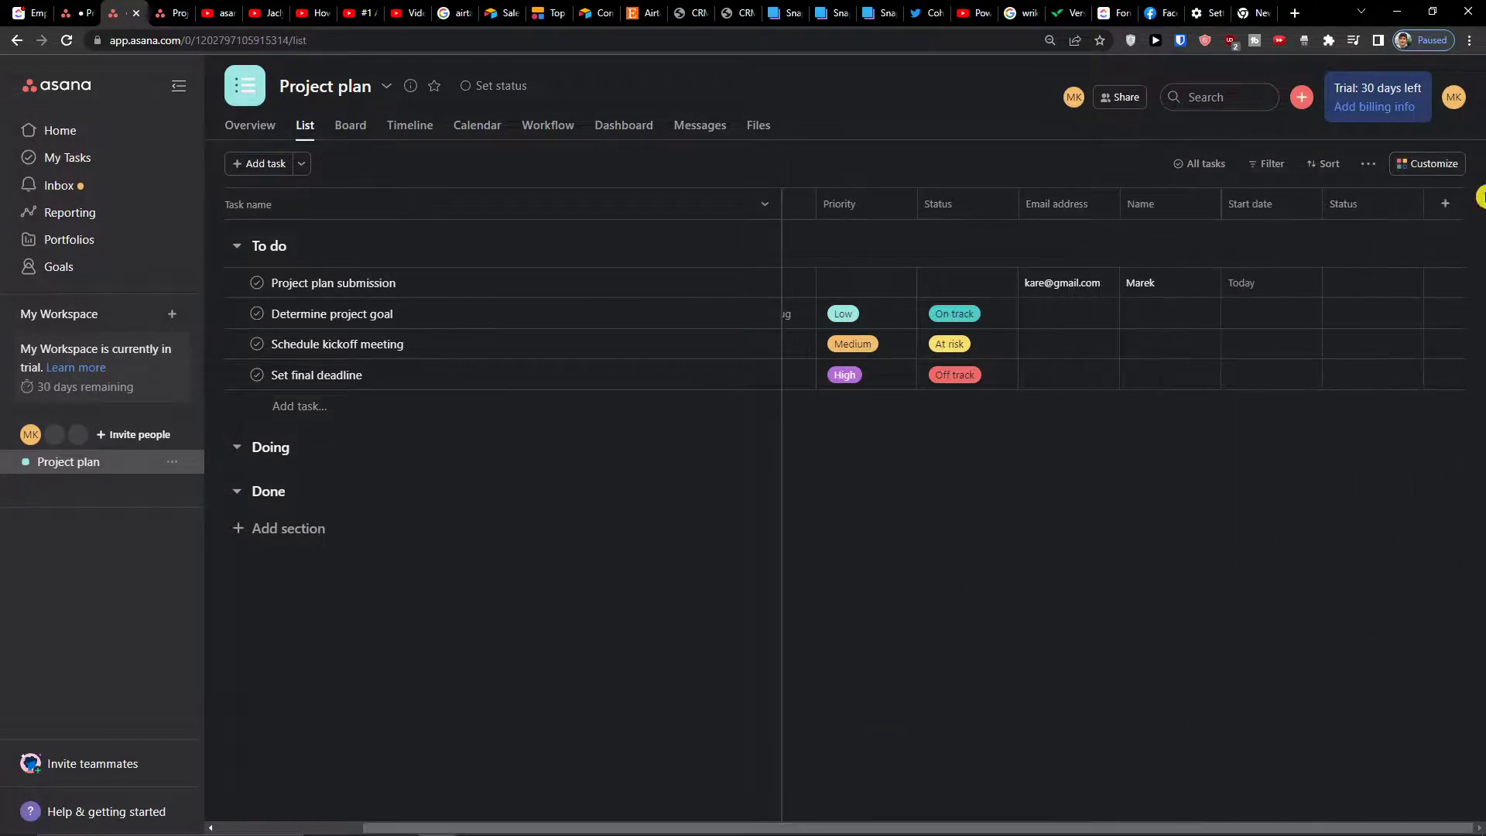
{"action": "left_click", "coordinate": [1443, 207]}
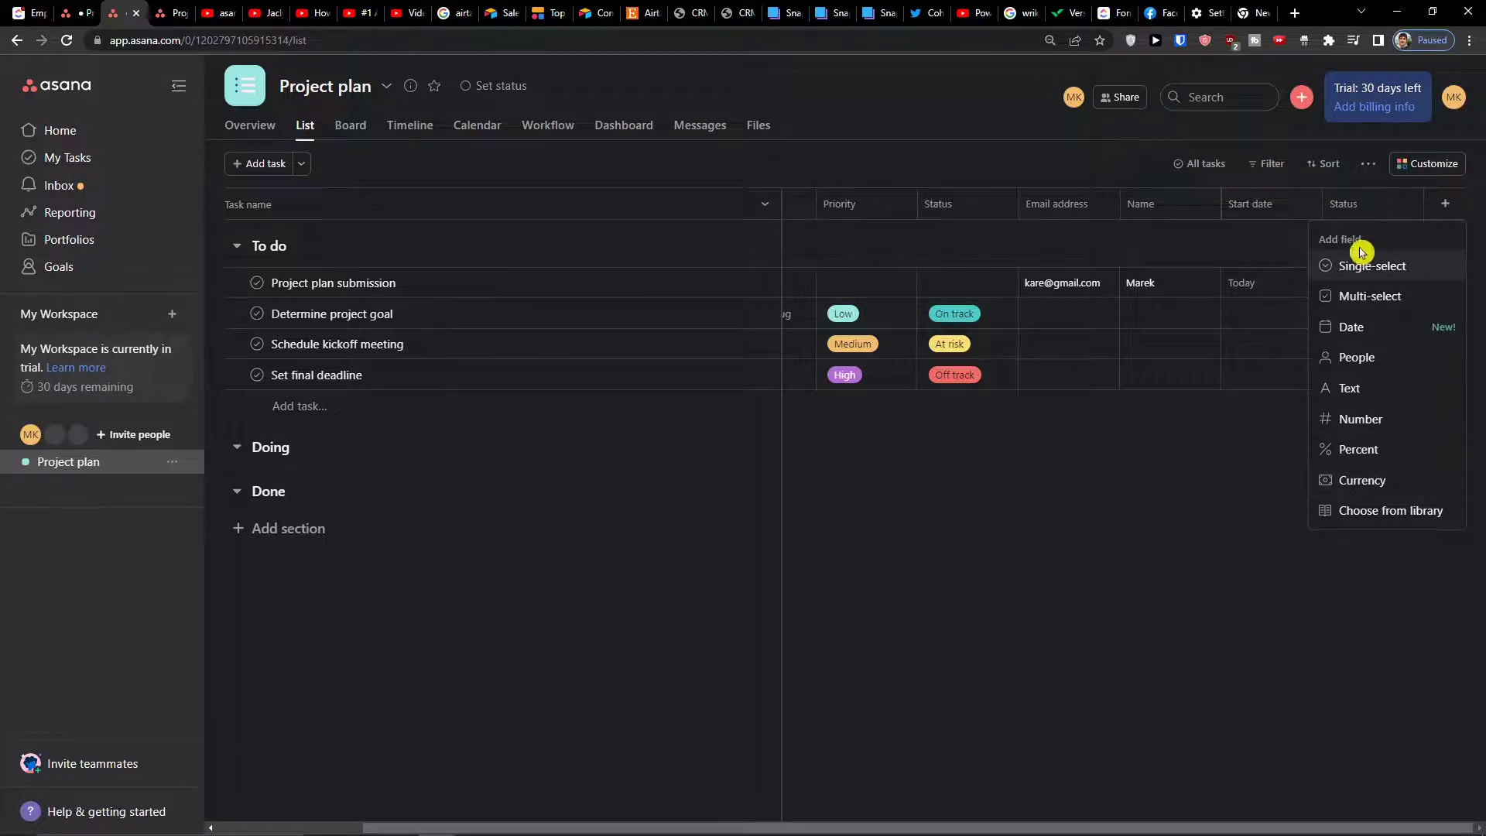
{"action": "left_click", "coordinate": [1359, 513]}
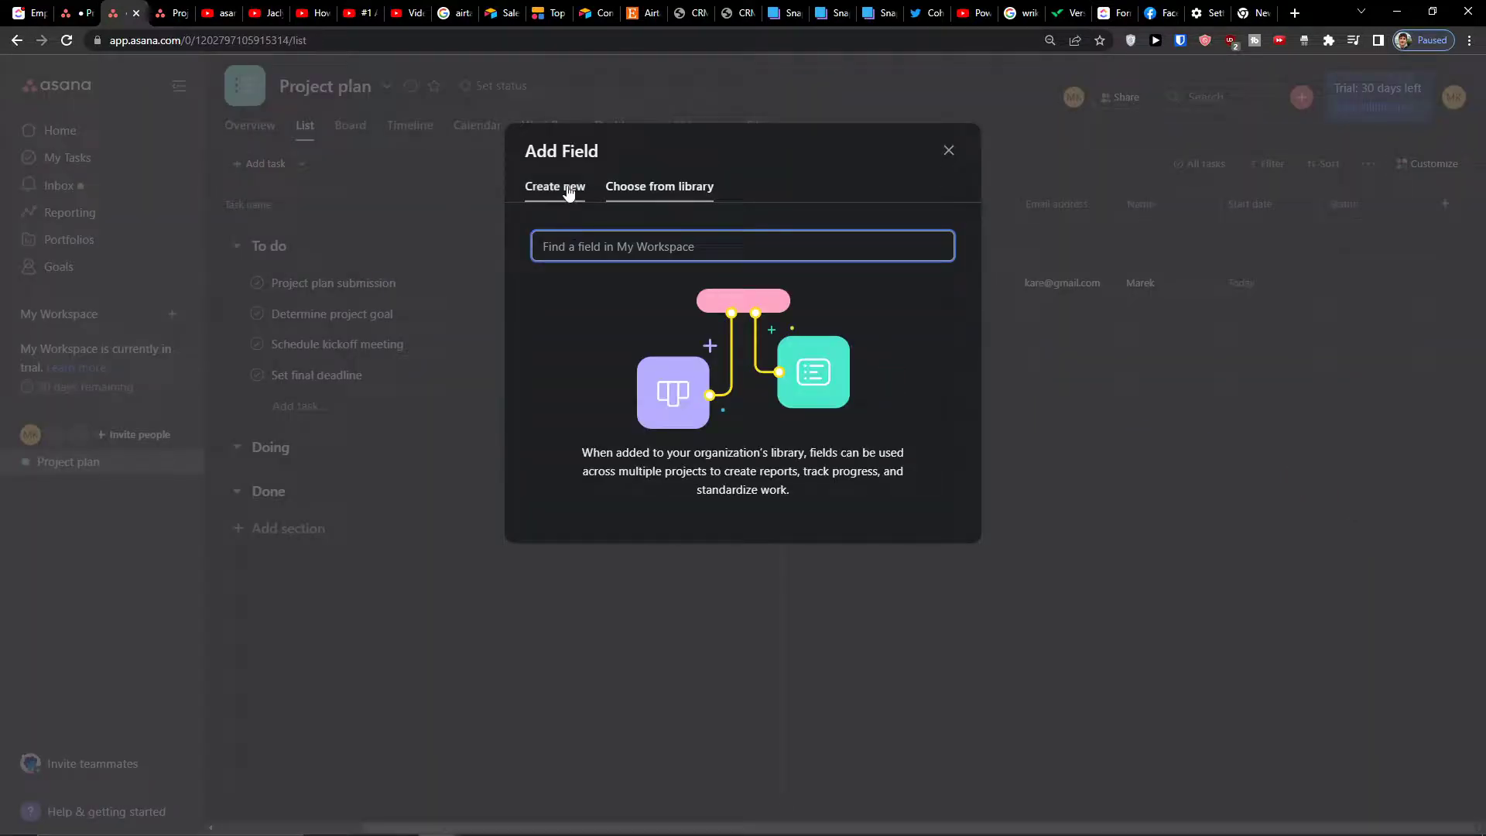
{"action": "left_click", "coordinate": [569, 191]}
{"action": "left_click", "coordinate": [849, 247]}
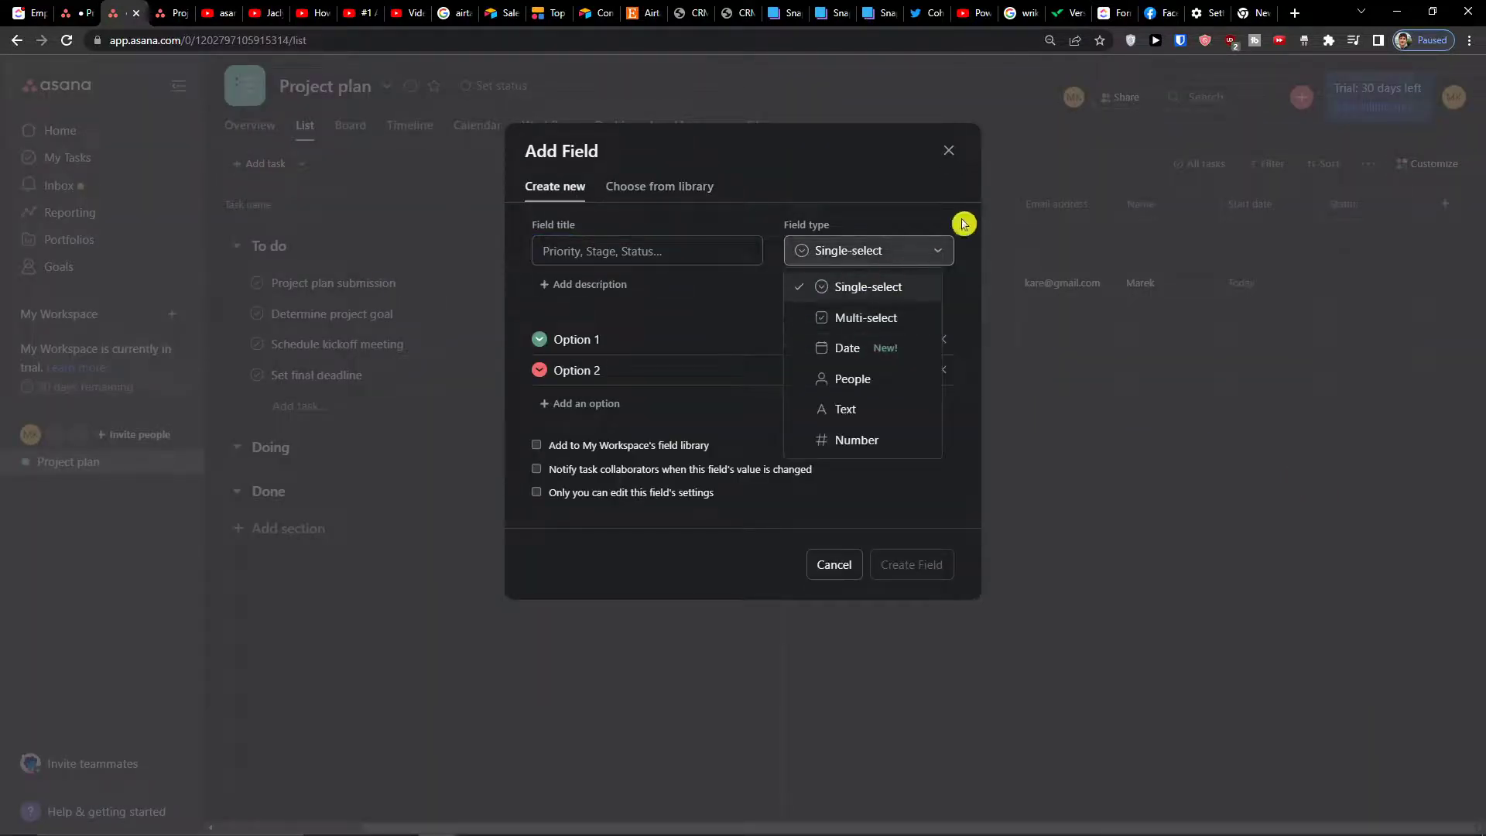
{"action": "left_click", "coordinate": [955, 173]}
{"action": "left_click", "coordinate": [949, 150]}
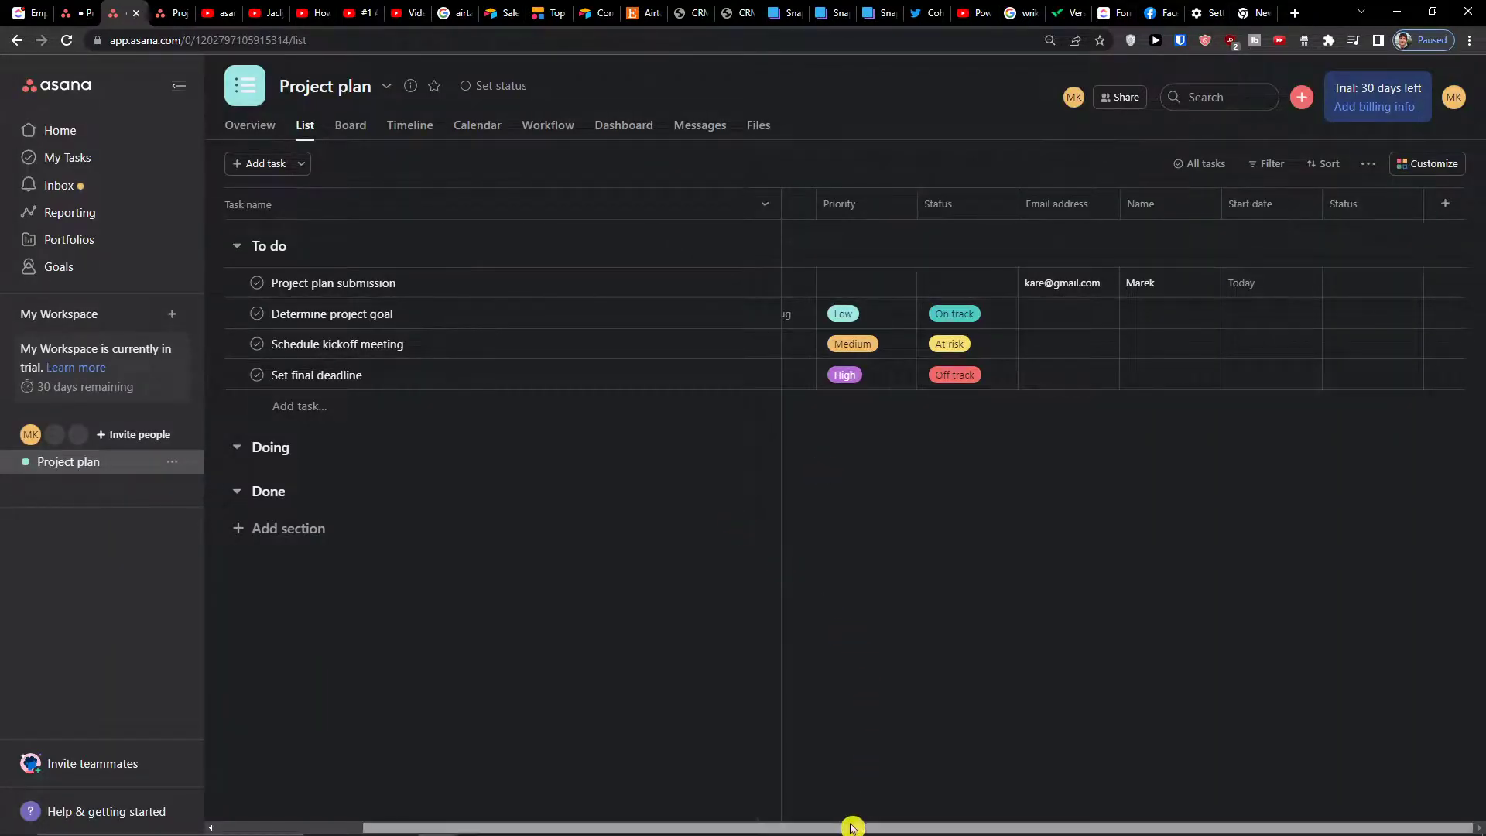
Reopen the project customization panel and go to its forms section
{"action": "left_click_drag", "start_coordinate": [852, 822], "coordinate": [1421, 759]}
{"action": "left_click_drag", "start_coordinate": [1206, 719], "coordinate": [707, 704]}
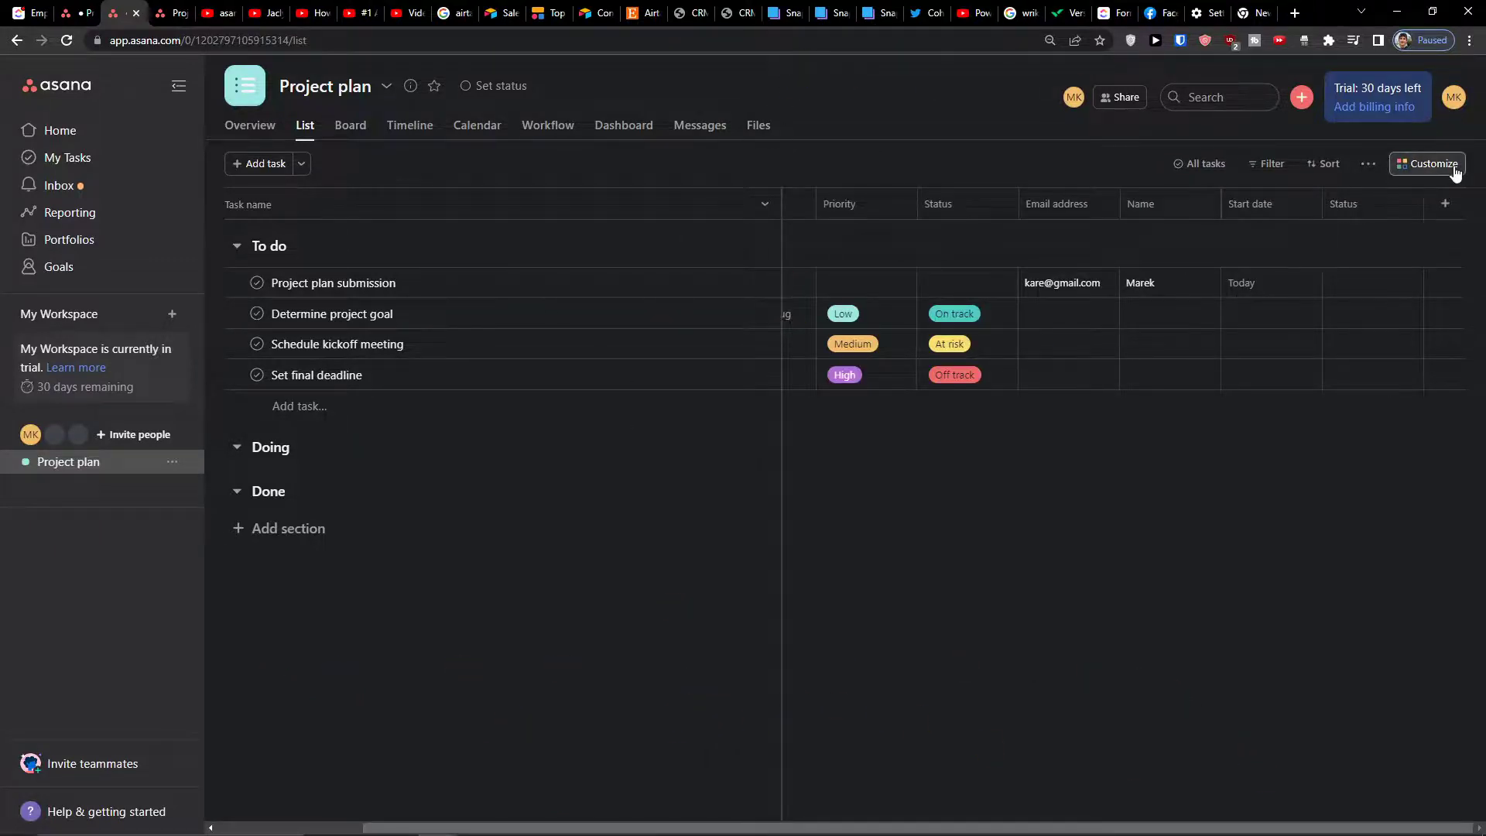
{"action": "left_click", "coordinate": [1428, 163]}
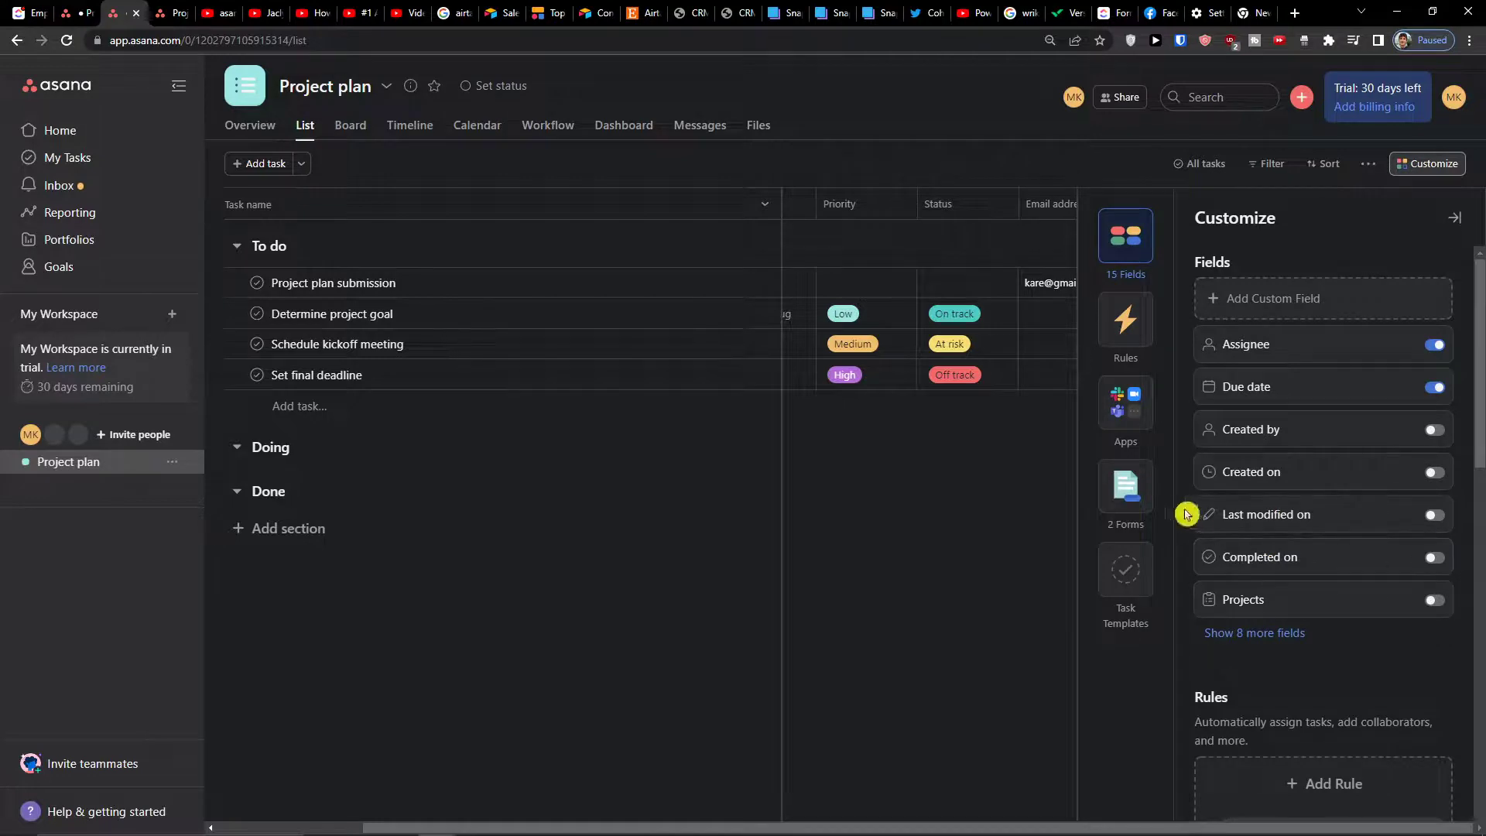
{"action": "left_click", "coordinate": [1125, 486]}
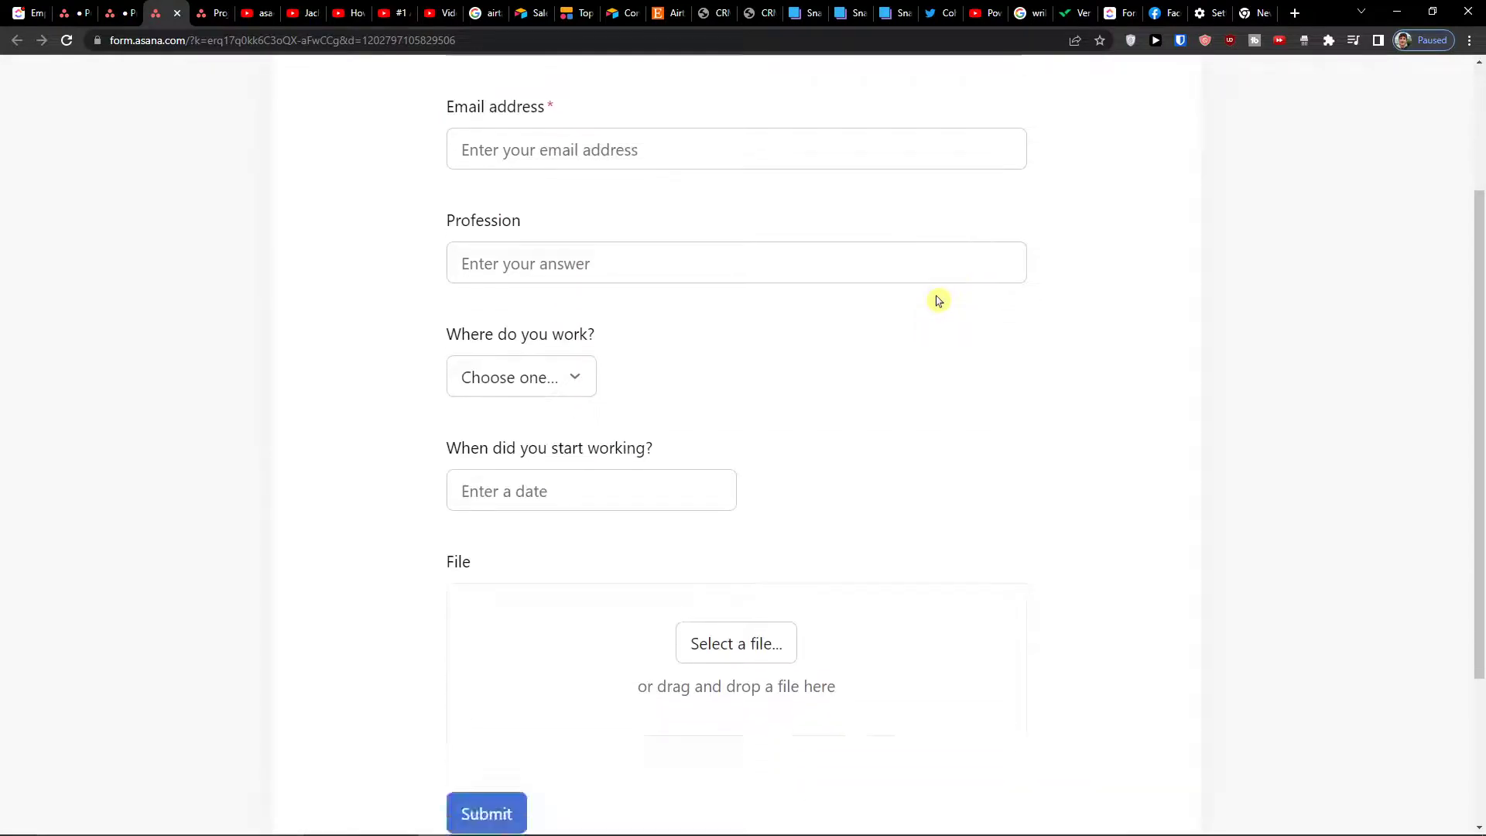
On the published form, check the 'Where do you work?' choices without answering
{"action": "scroll", "coordinate": [883, 312], "scroll_direction": "up", "scroll_amount": 3}
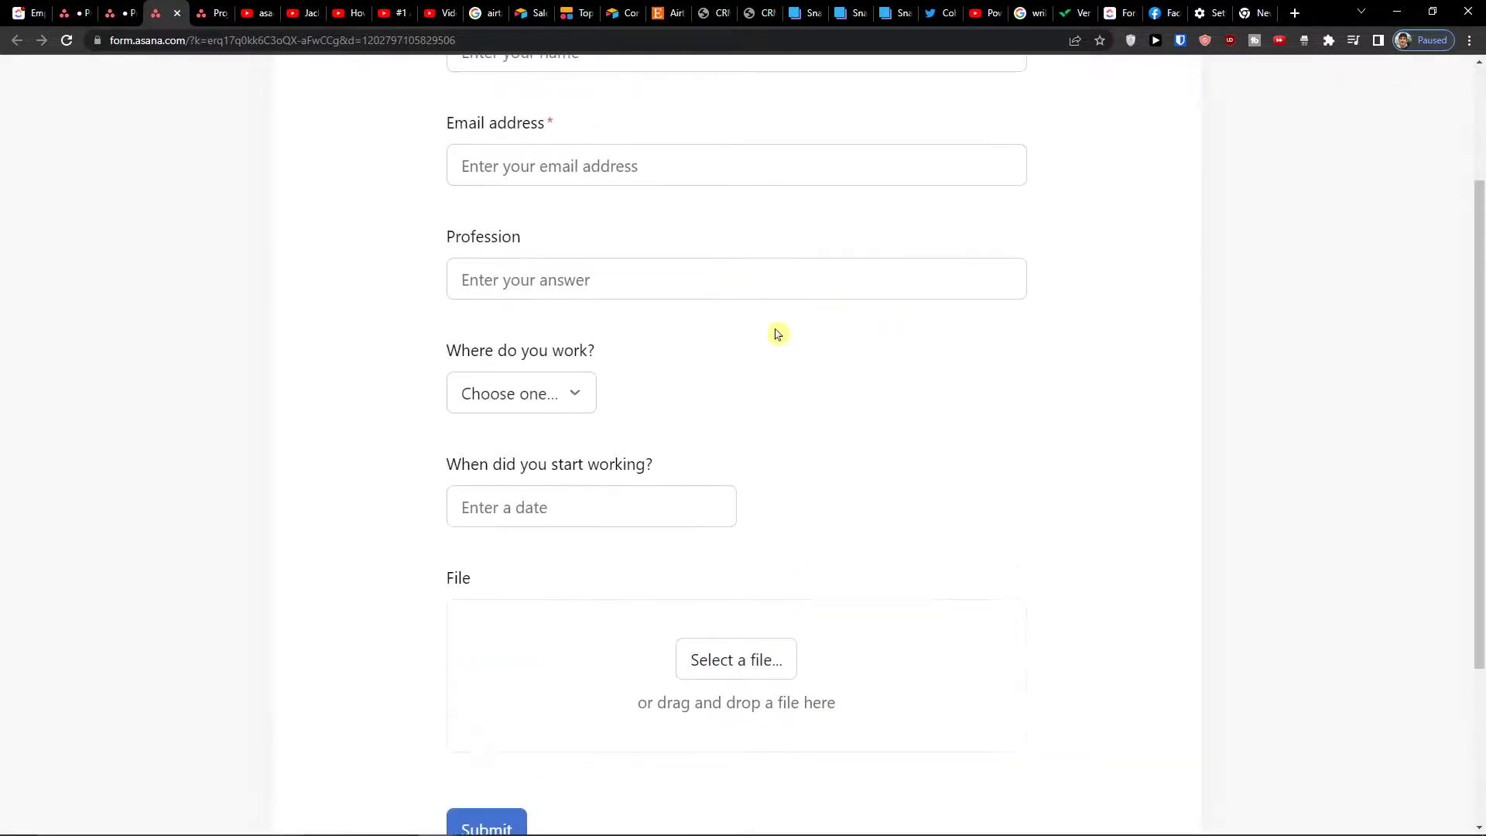
{"action": "left_click", "coordinate": [573, 393]}
{"action": "left_click", "coordinate": [642, 407]}
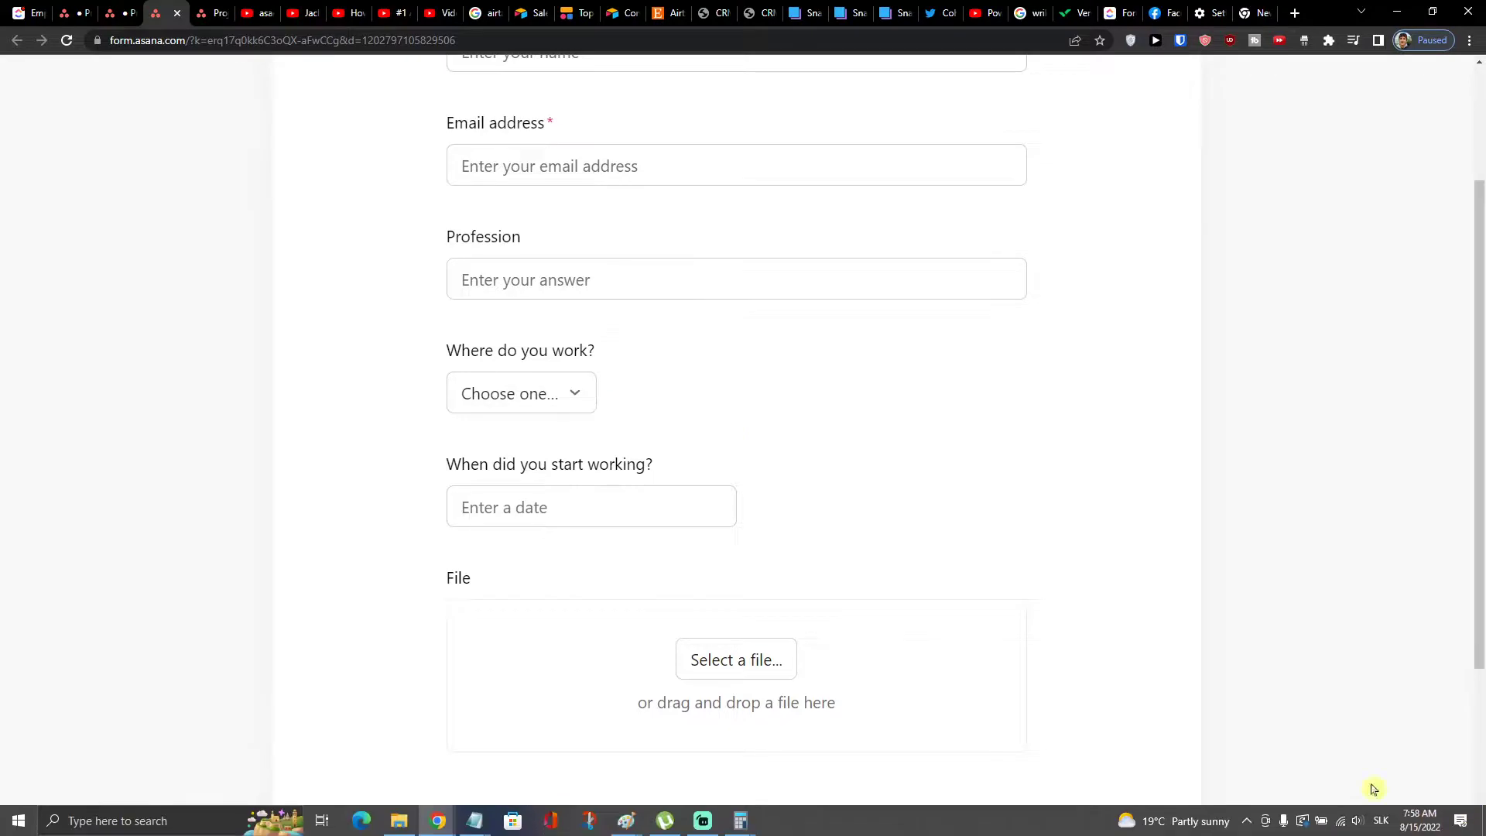
{"action": "scroll", "coordinate": [133, 165], "scroll_direction": "up", "scroll_amount": 3}
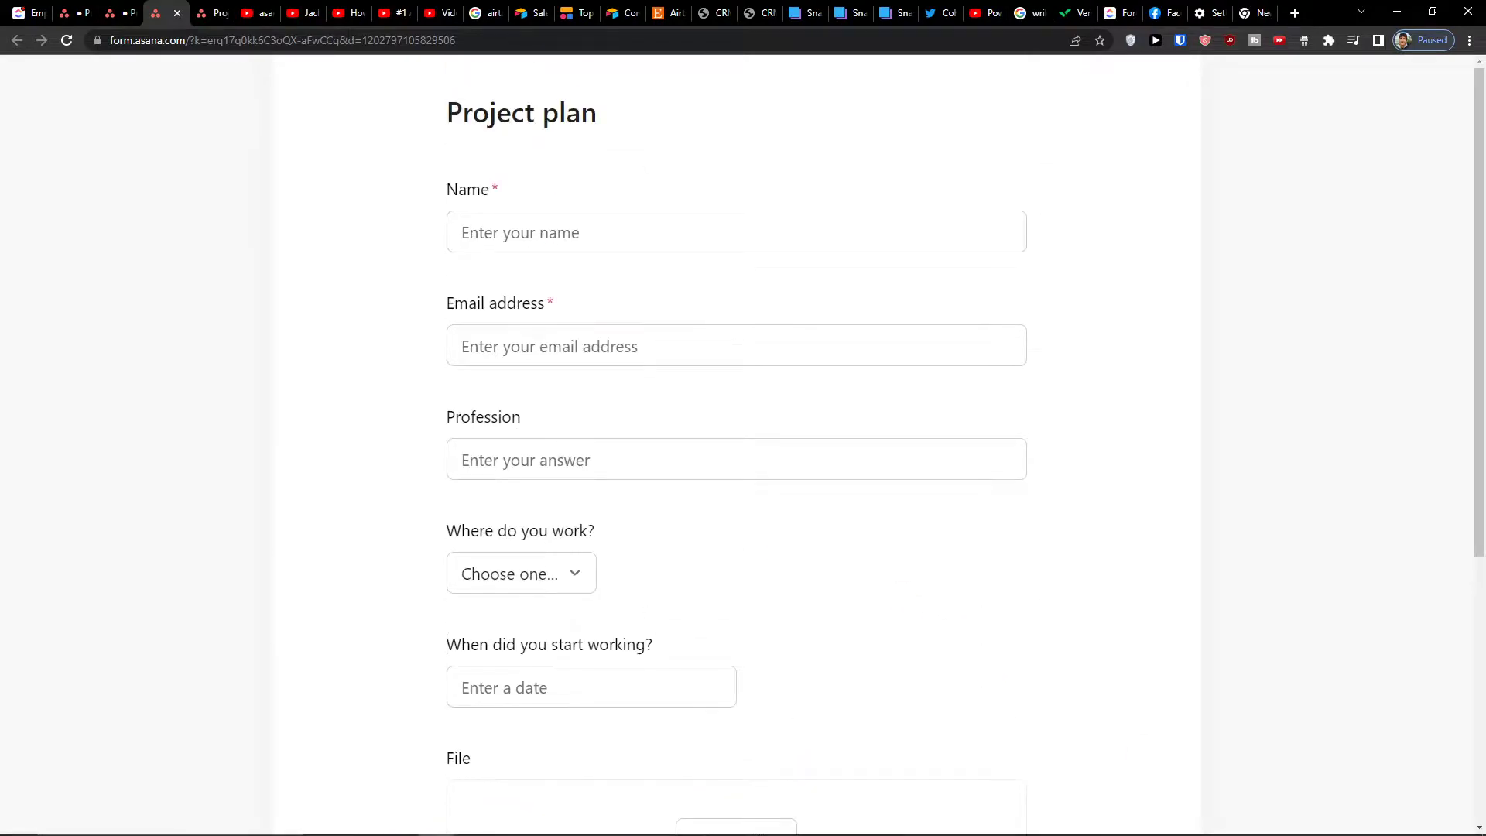
Back in Project plan's customization, go to the Rules section and start adding a rule
{"action": "left_click", "coordinate": [126, 12]}
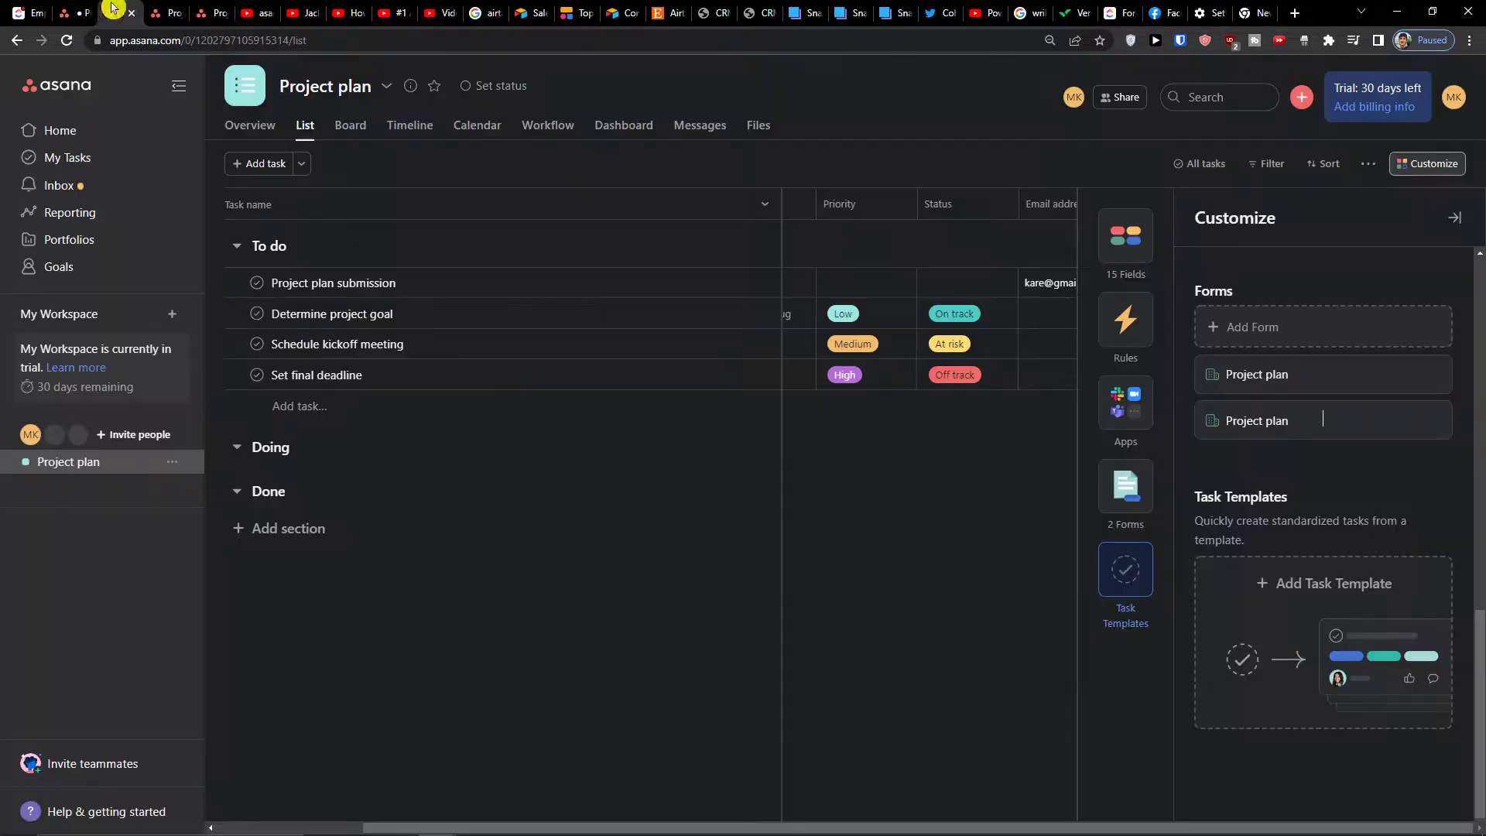
{"action": "scroll", "coordinate": [1234, 571], "scroll_direction": "up", "scroll_amount": 3}
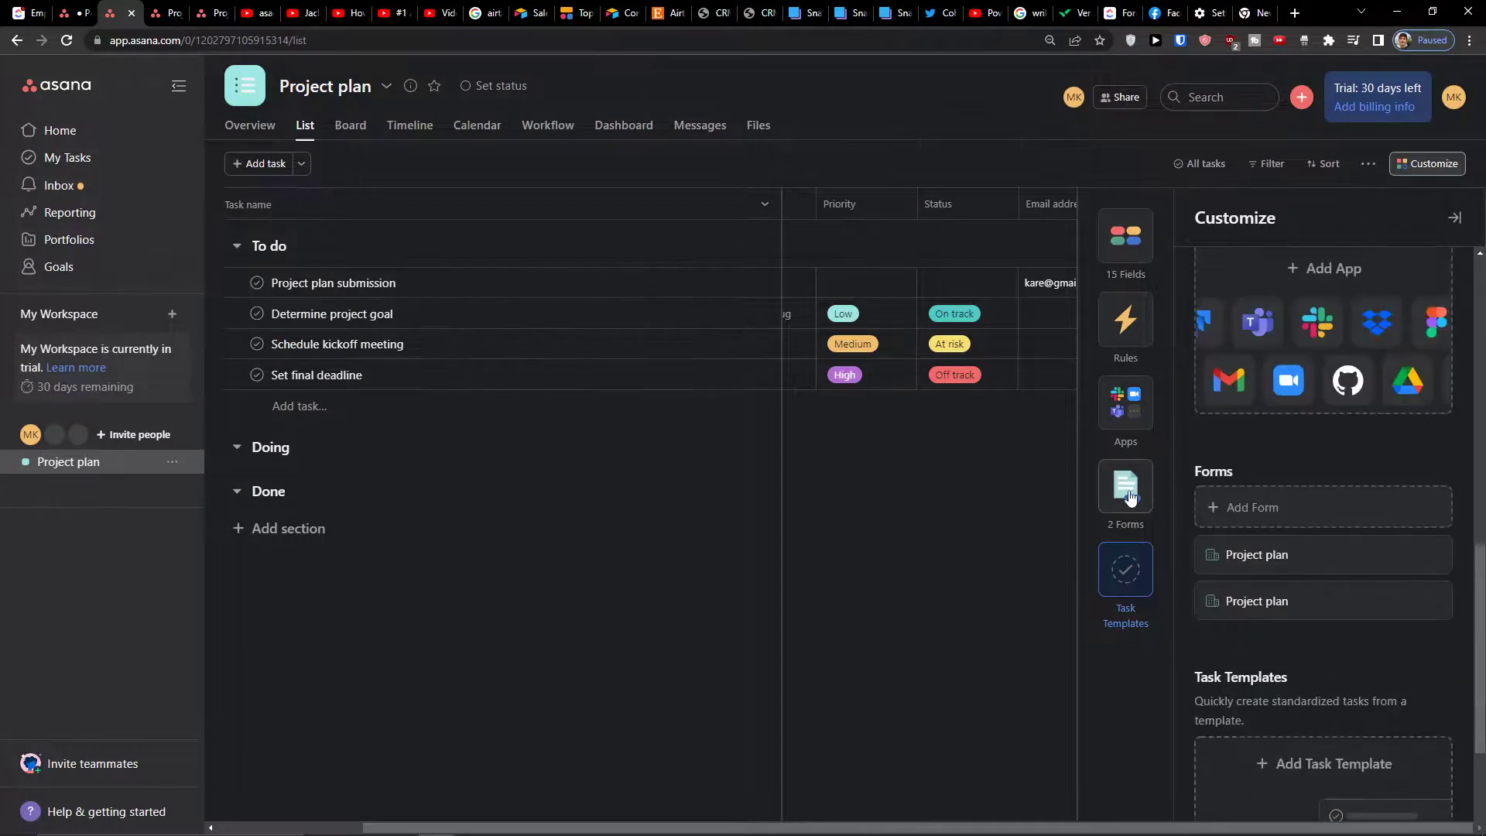
{"action": "left_click", "coordinate": [1125, 438]}
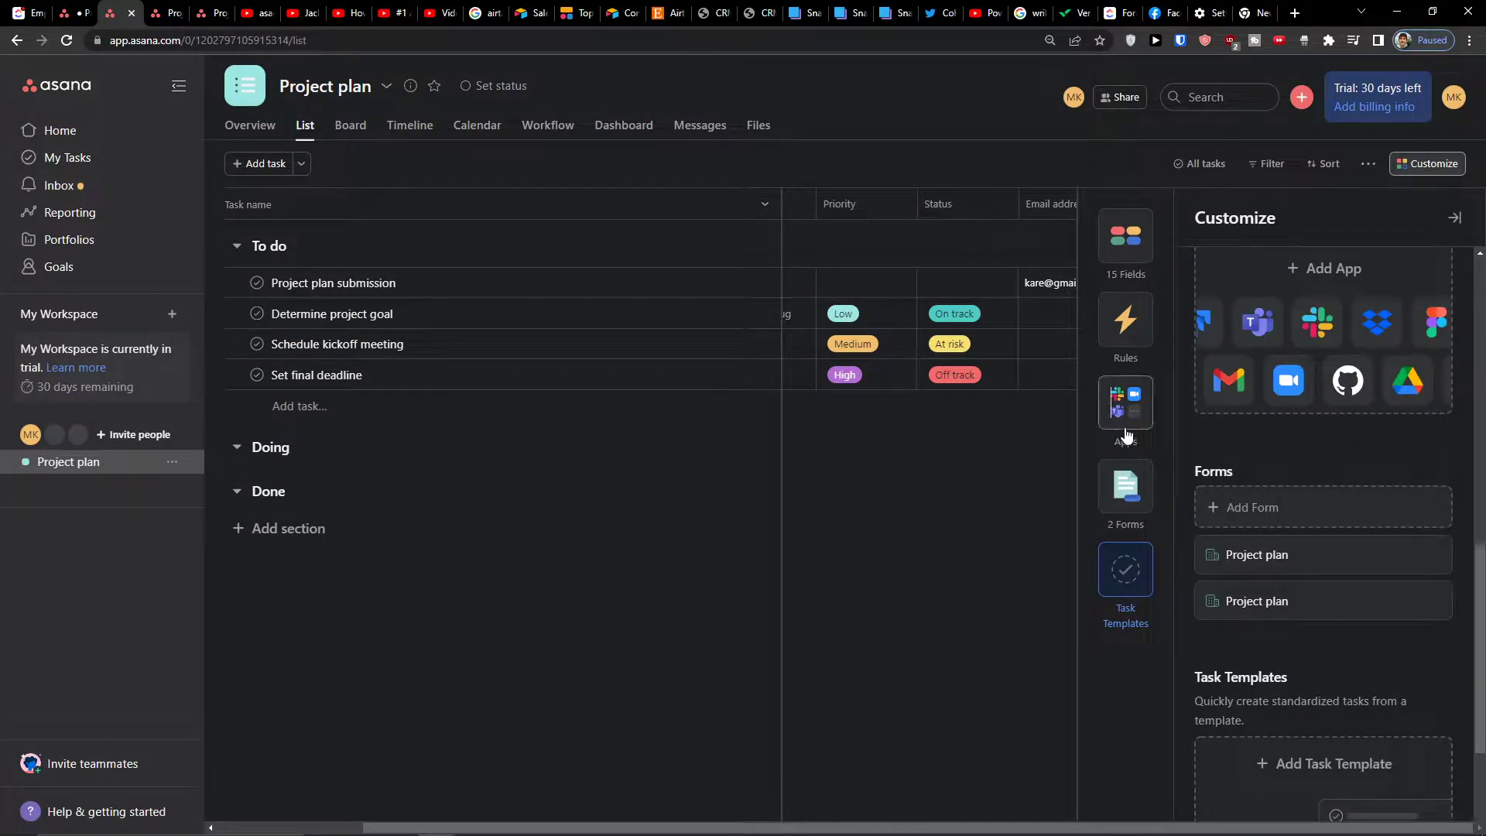
{"action": "left_click", "coordinate": [1127, 325]}
{"action": "left_click", "coordinate": [1314, 378]}
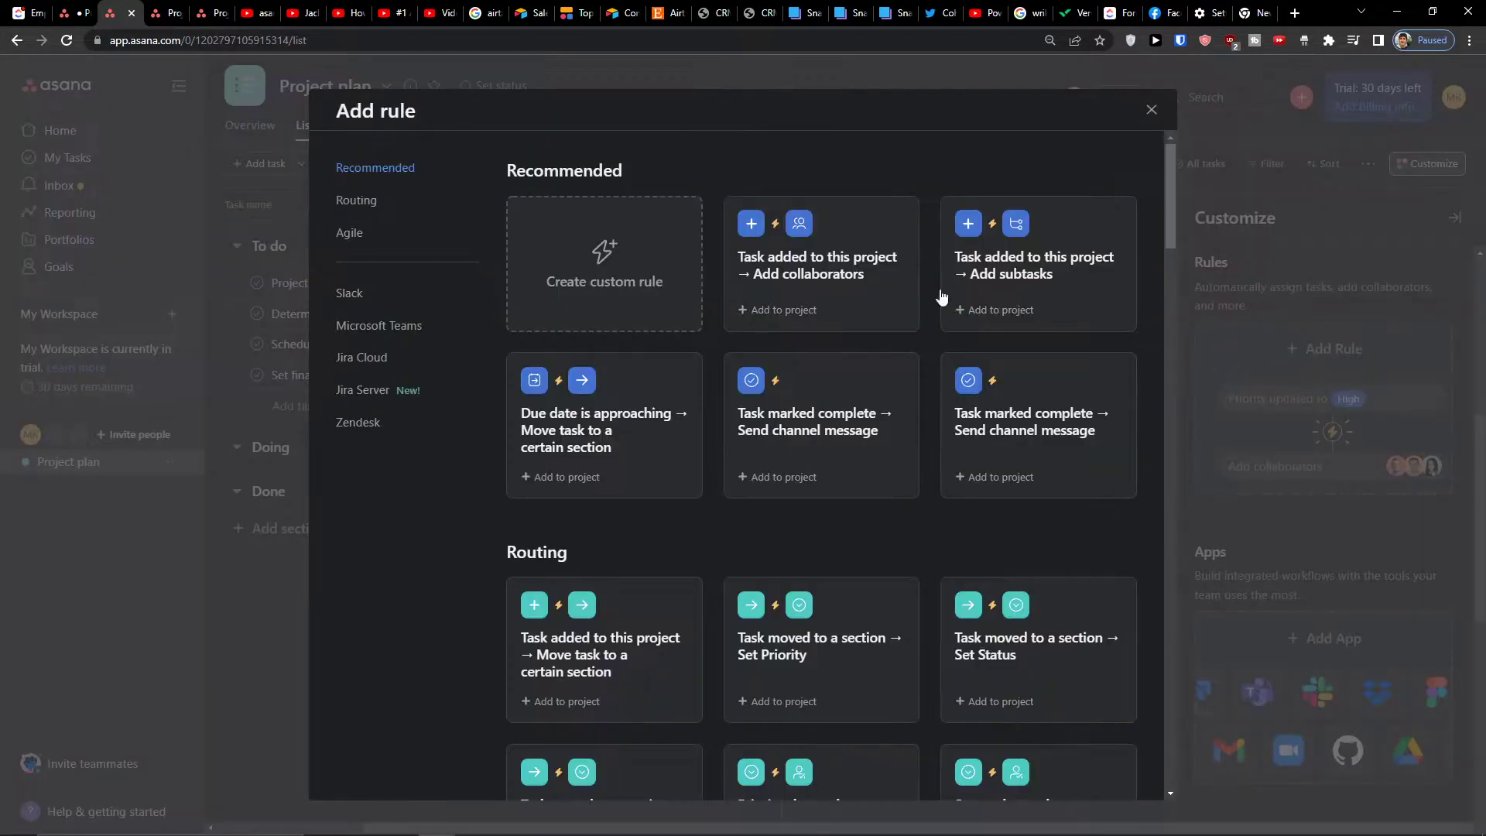
{"action": "left_click", "coordinate": [261, 13]}
Change the YouTube search from 'asana how to add' to 'asana rules'
{"action": "key", "text": "ctrl+shift+Left"}
{"action": "key", "text": "ctrl+shift+Left"}
{"action": "key", "text": "ctrl+shift+Left"}
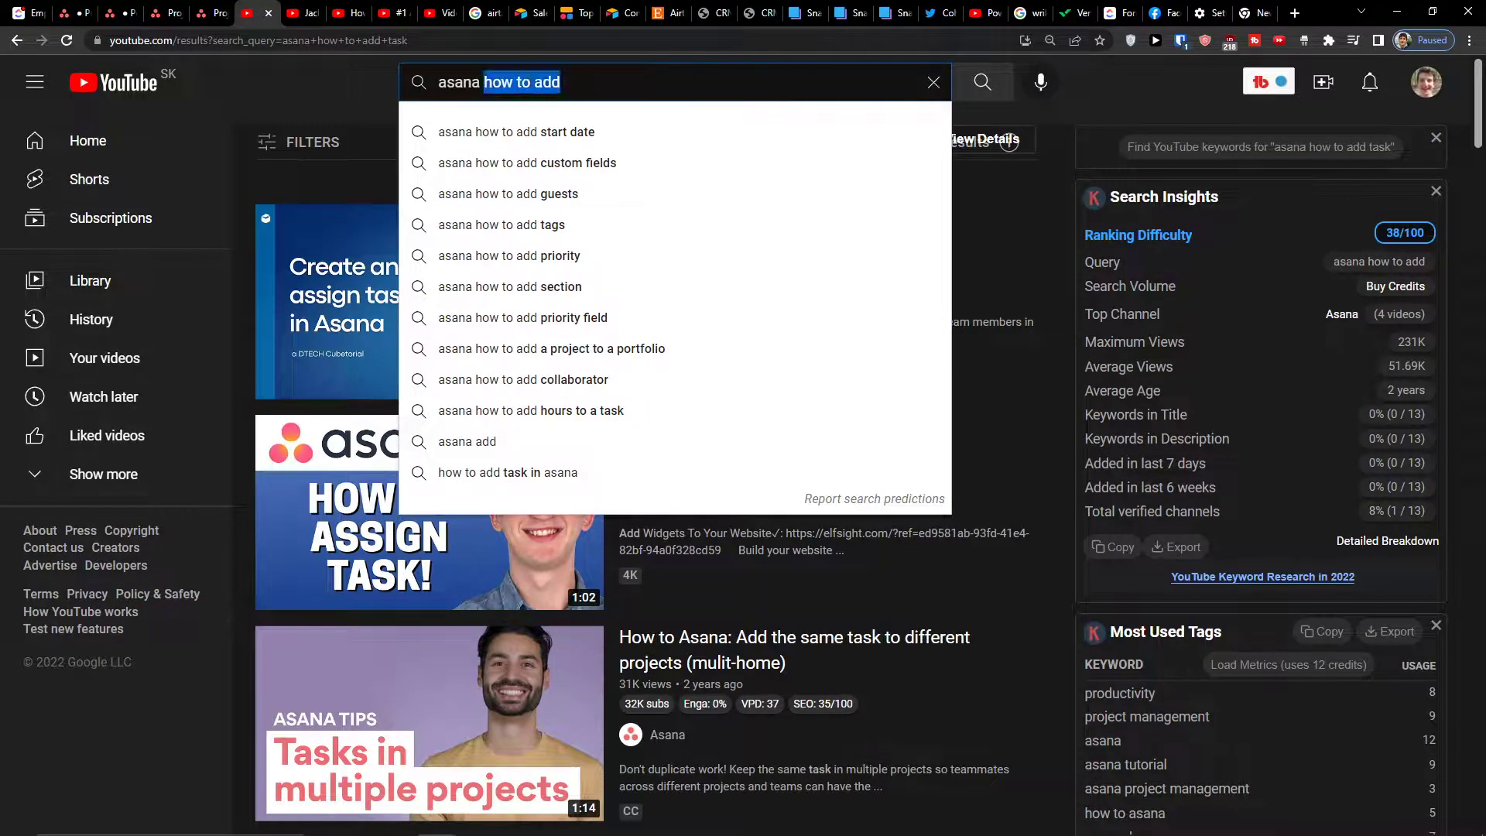
{"action": "type", "text": "rules"}
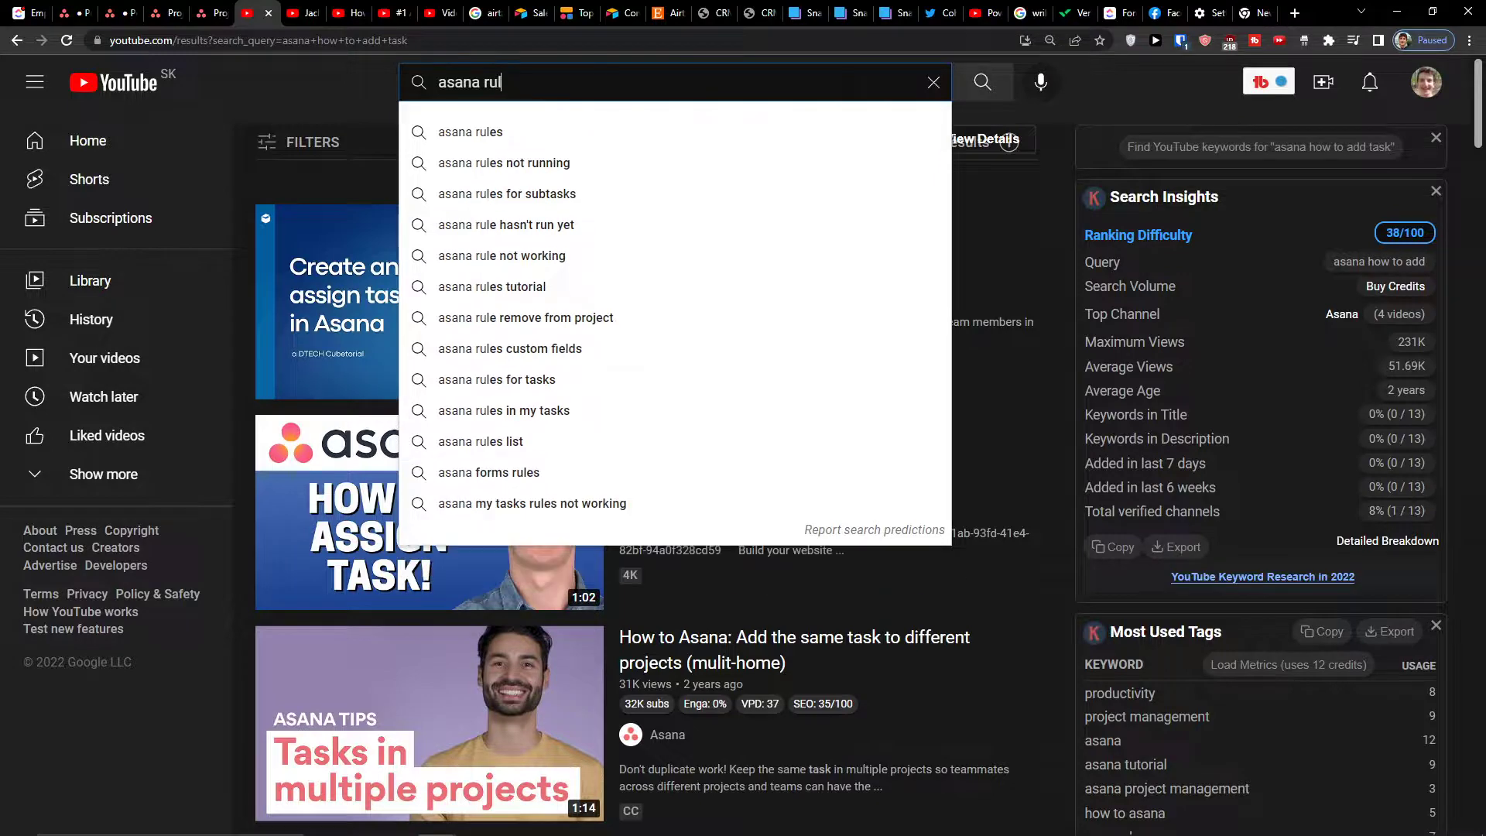